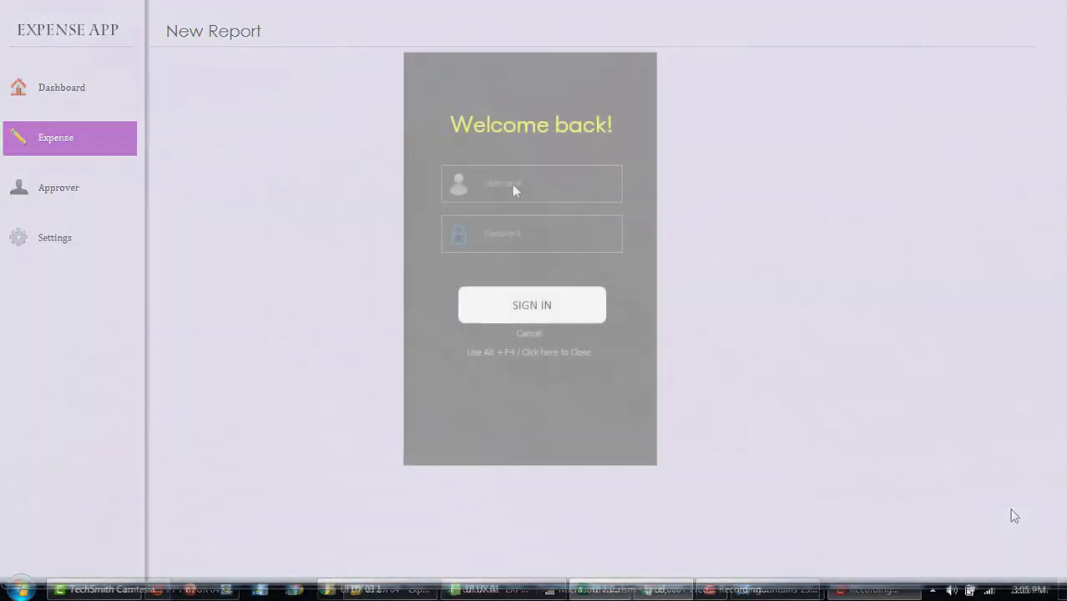
Step: Log in to the sample form with the username and password
text(Pamai2020)
click(508, 236)
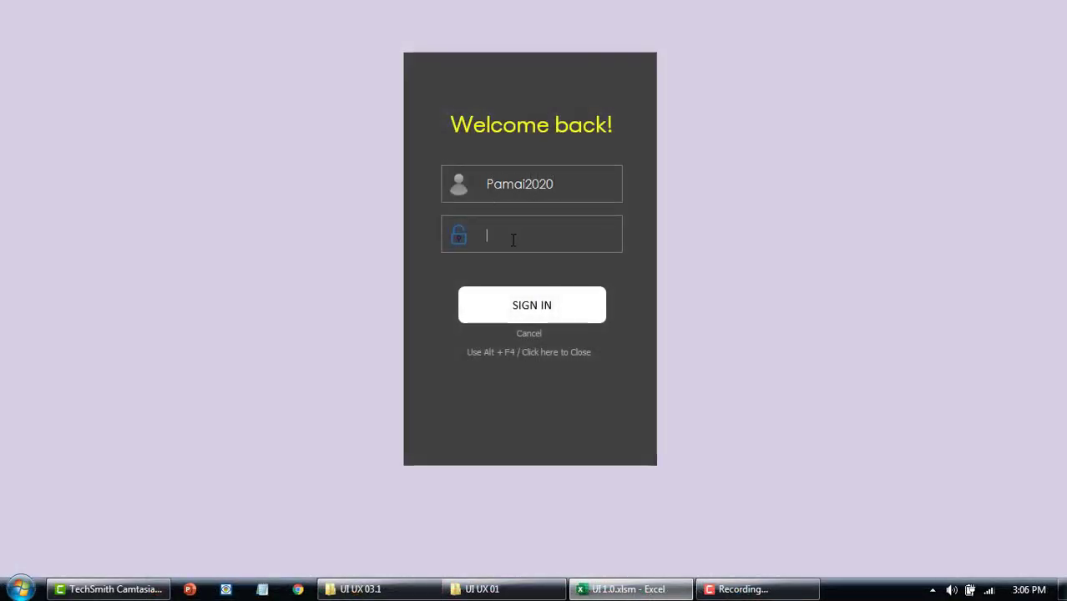
text(*******)
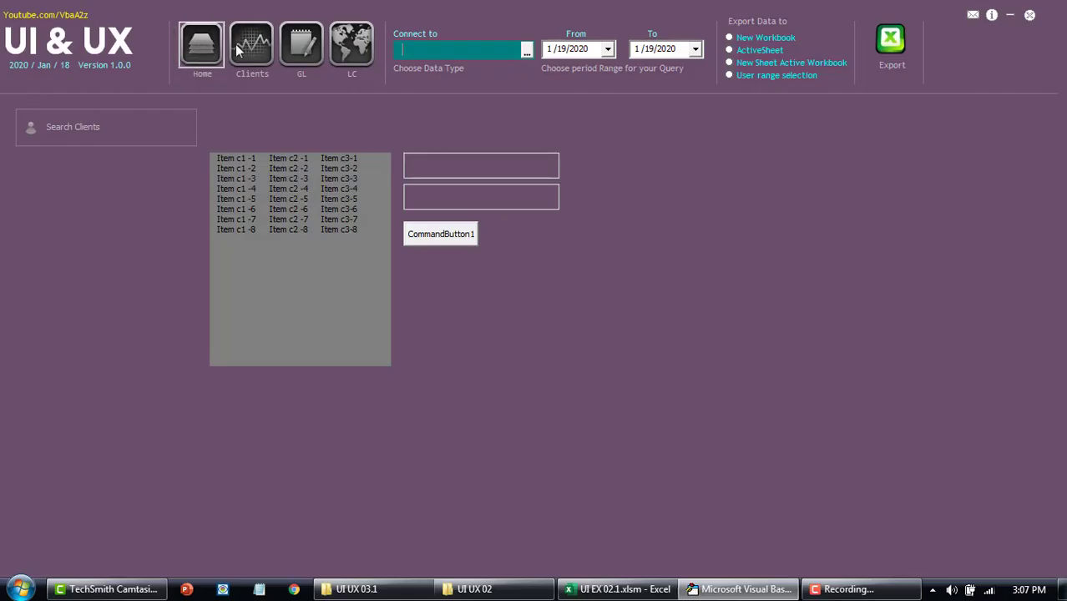
Step: Filter the client list by a couple of names, then show Approver and Reports in the sidebar
click(93, 131)
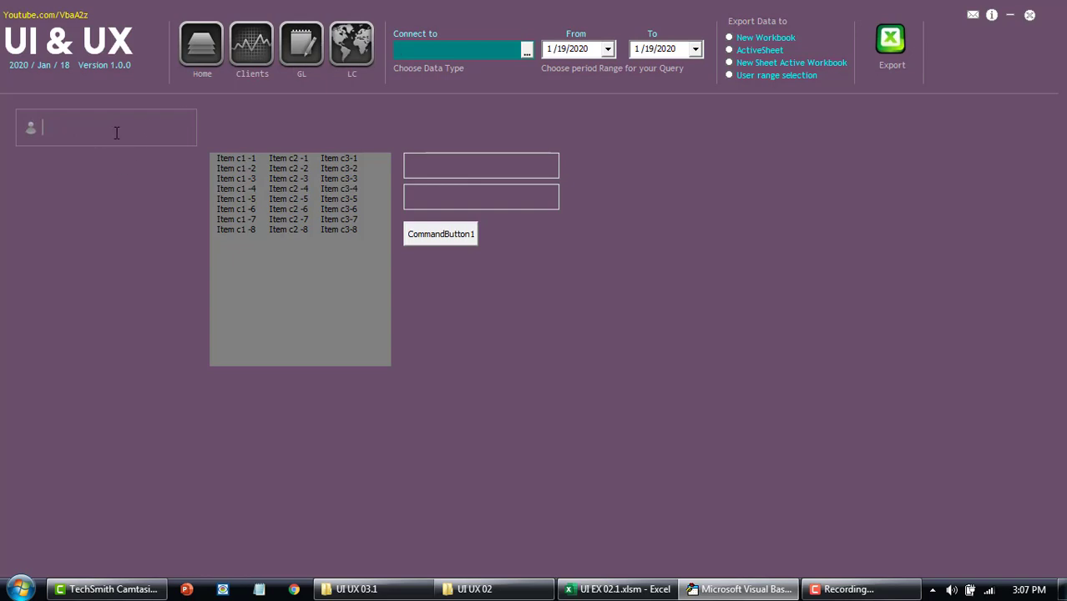
text(re)
key(BackSpace)
key(BackSpace)
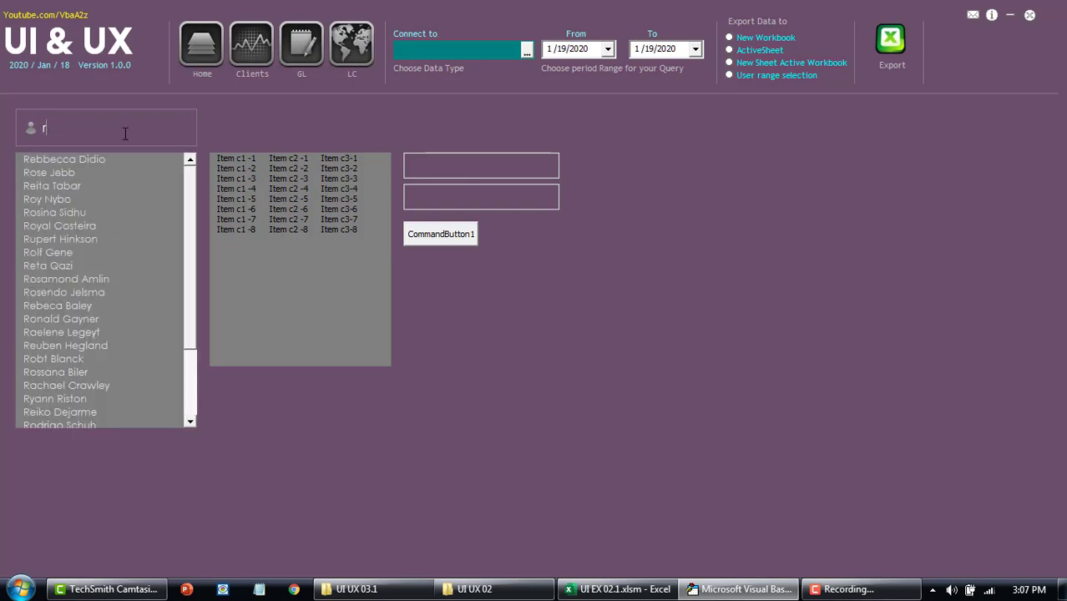
text(mari)
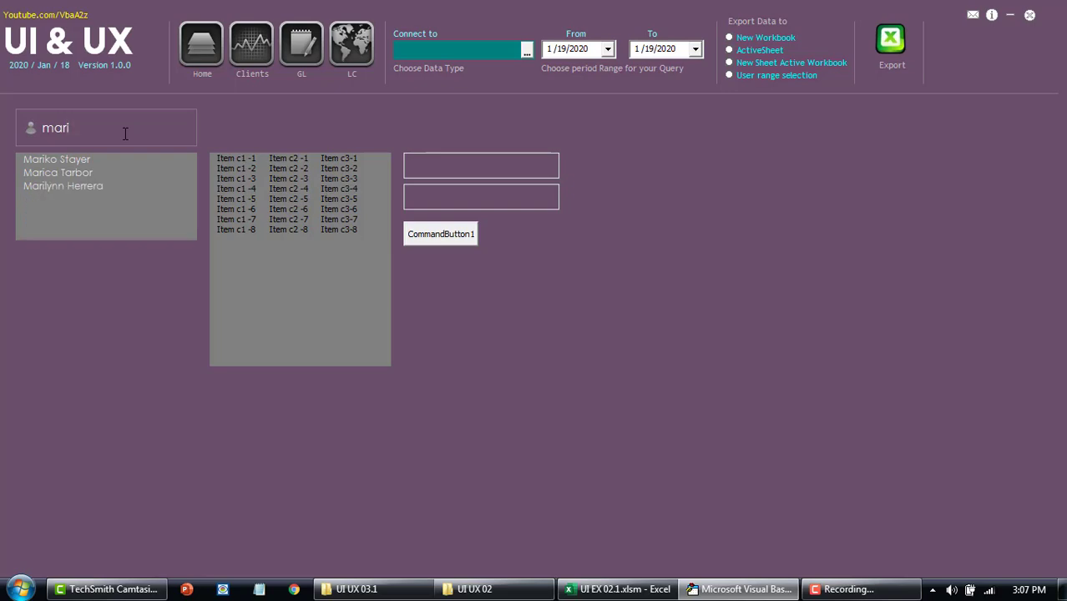
key(BackSpace)
key(BackSpace)
key(BackSpace)
key(BackSpace)
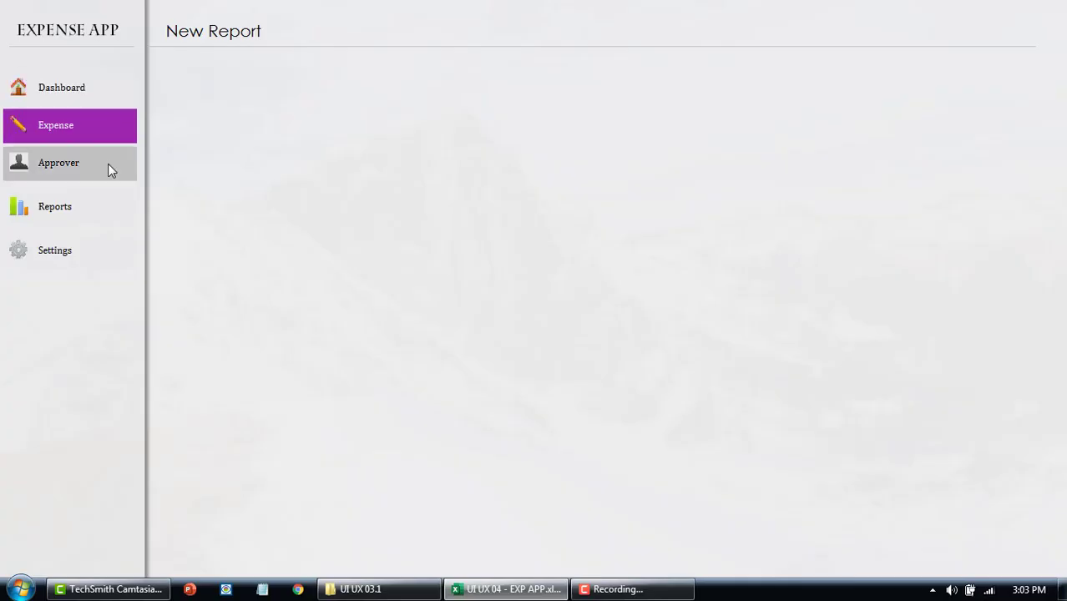
click(108, 164)
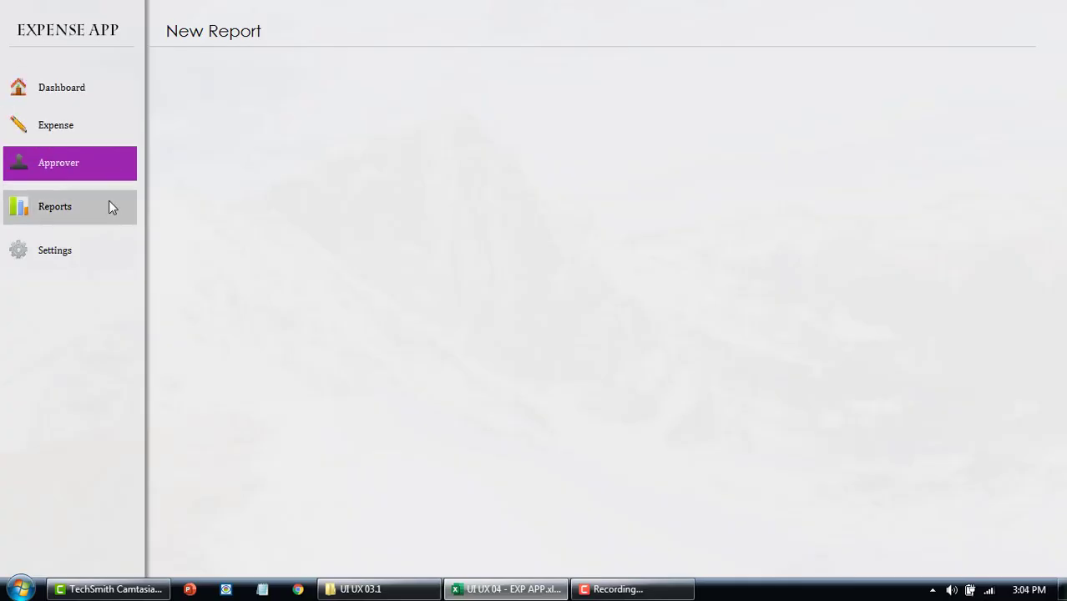
click(109, 205)
Step: Select the Settings item in the Expense App sidebar so it highlights purple
click(106, 252)
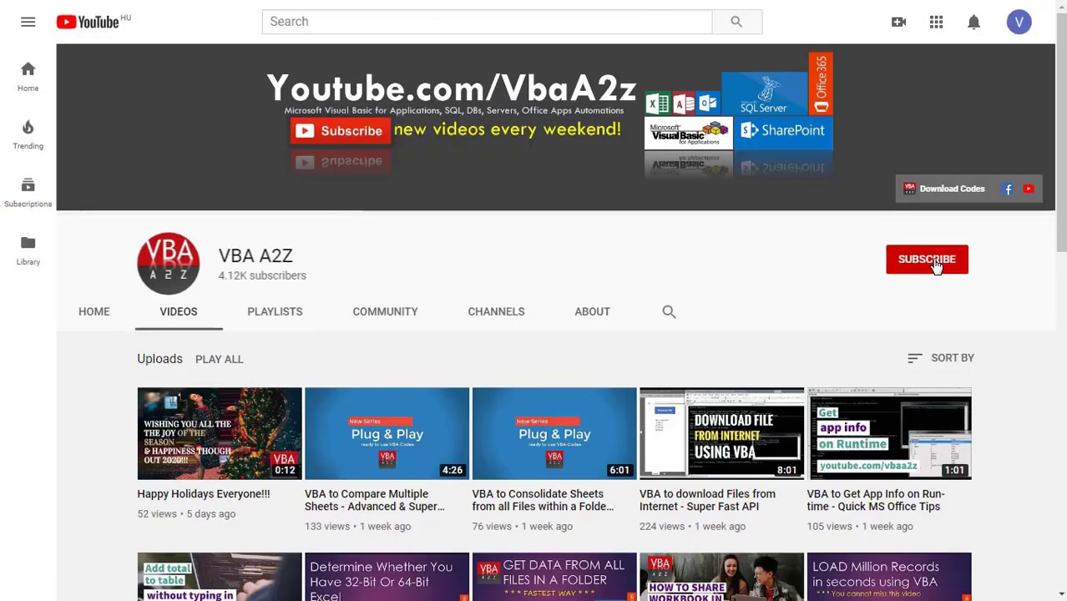
Step: Subscribe to VBA A2Z and set the channel's notification bell to All
click(935, 261)
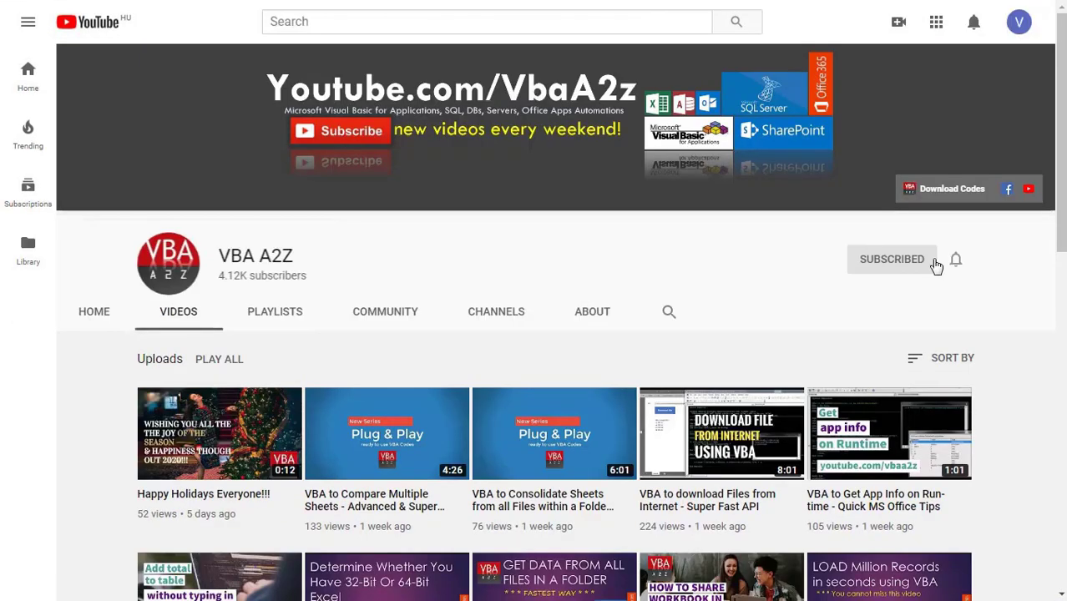
click(956, 260)
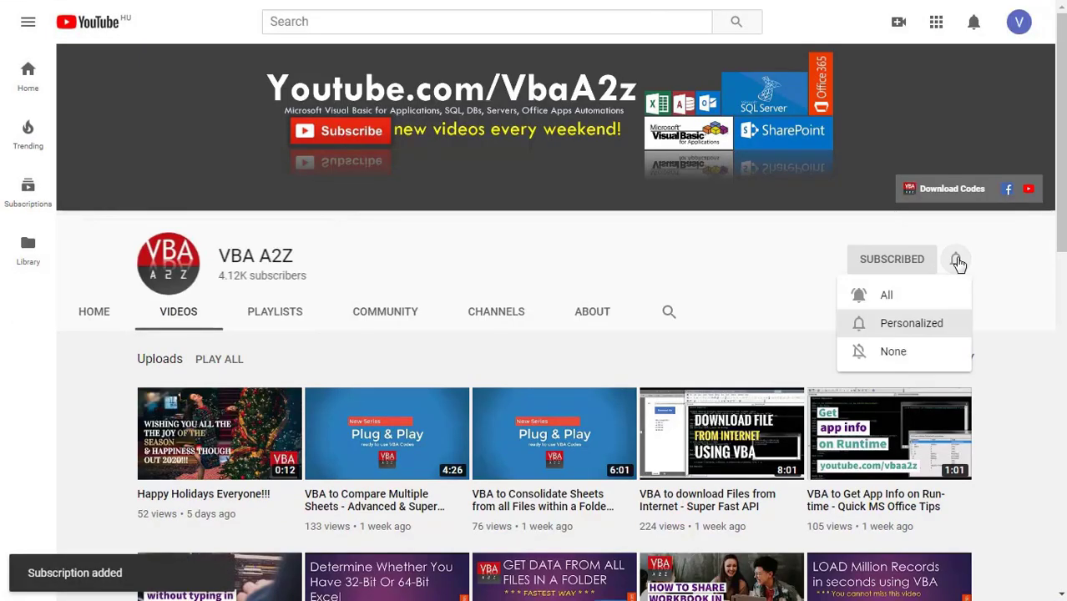
click(893, 296)
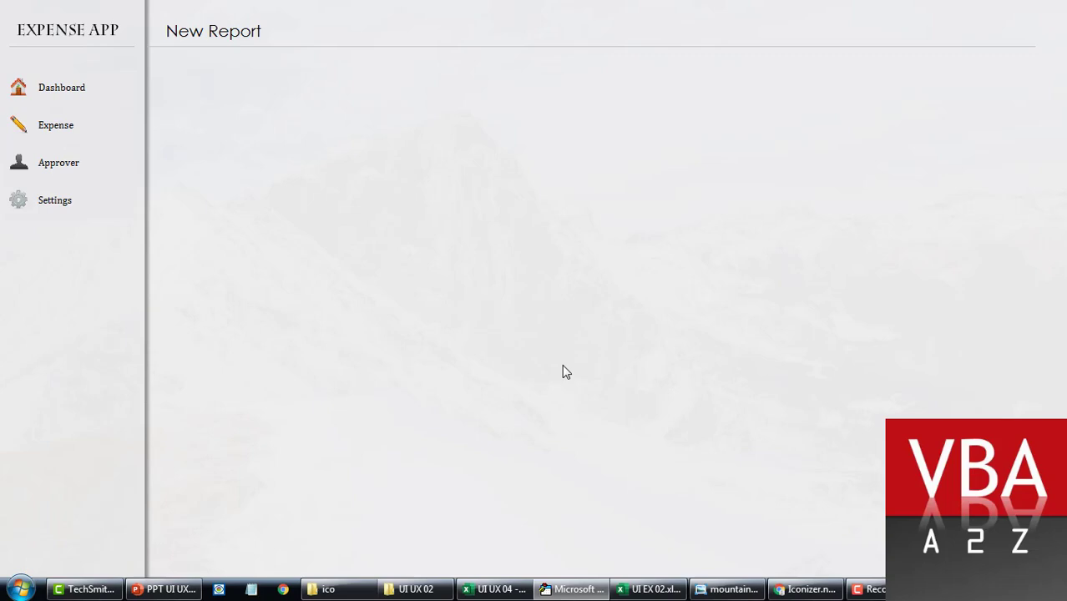
Step: Close the Expense App form, then open and run NewFr from UI EX 02
key(alt+F4)
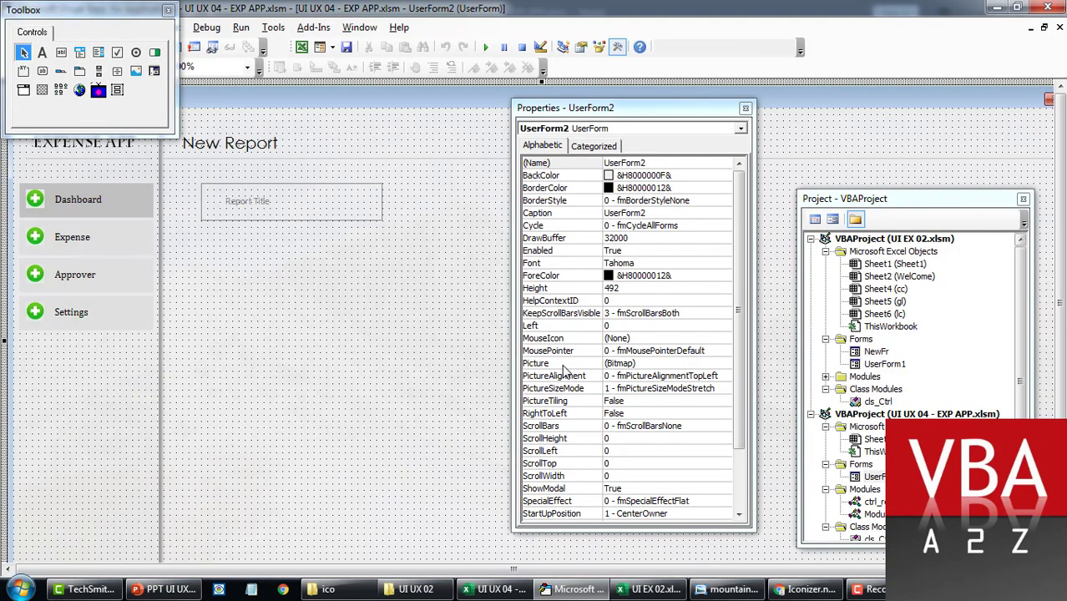
double_click(872, 354)
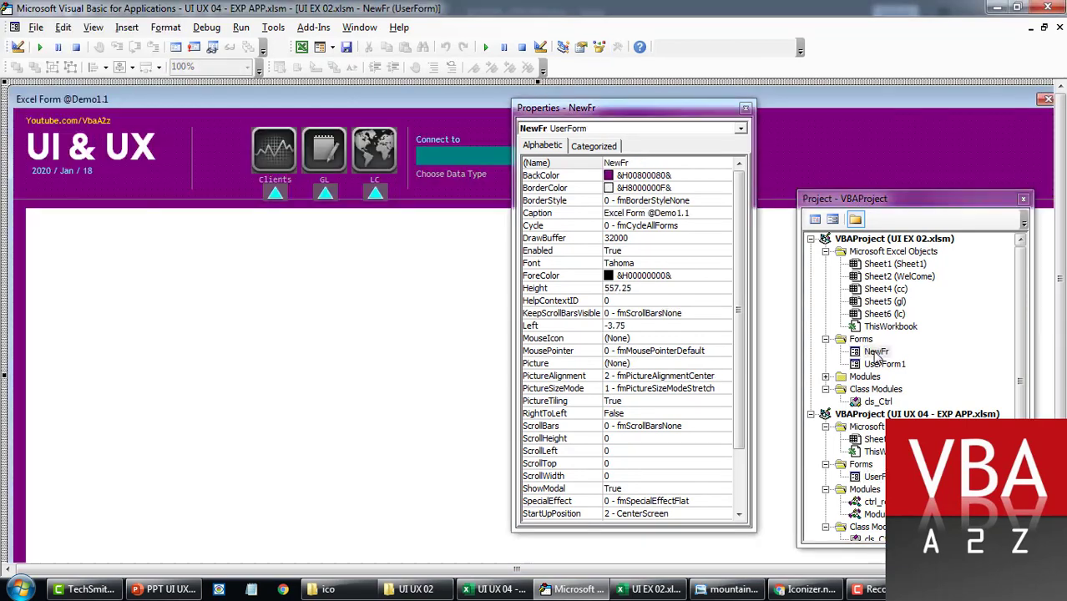
key(F5)
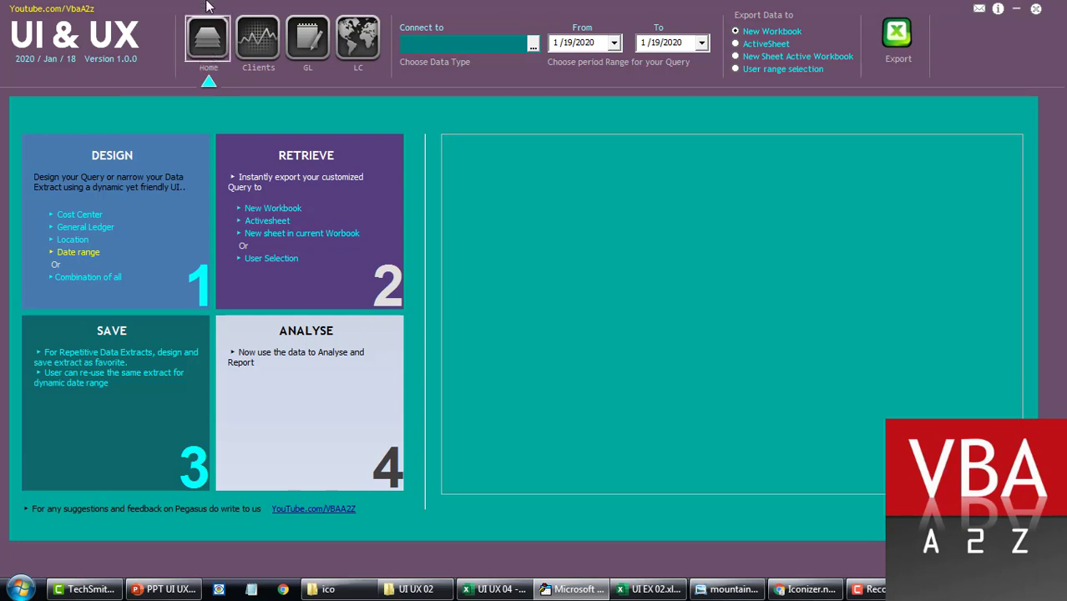
Step: View NewFr's Clients and LC pages, then open UserForm2 of the EXP APP project
click(258, 37)
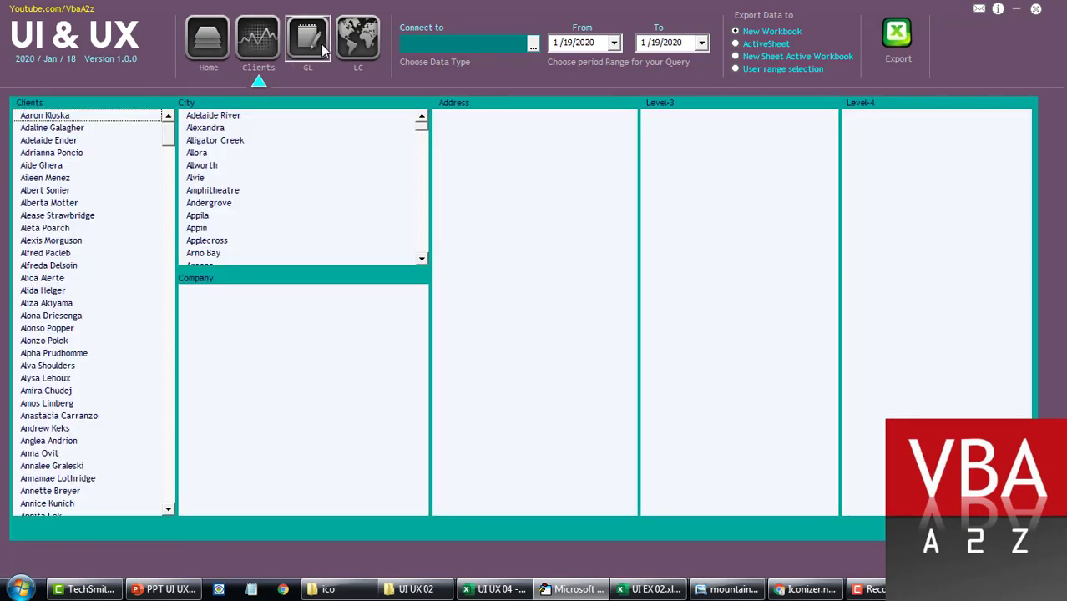
click(357, 42)
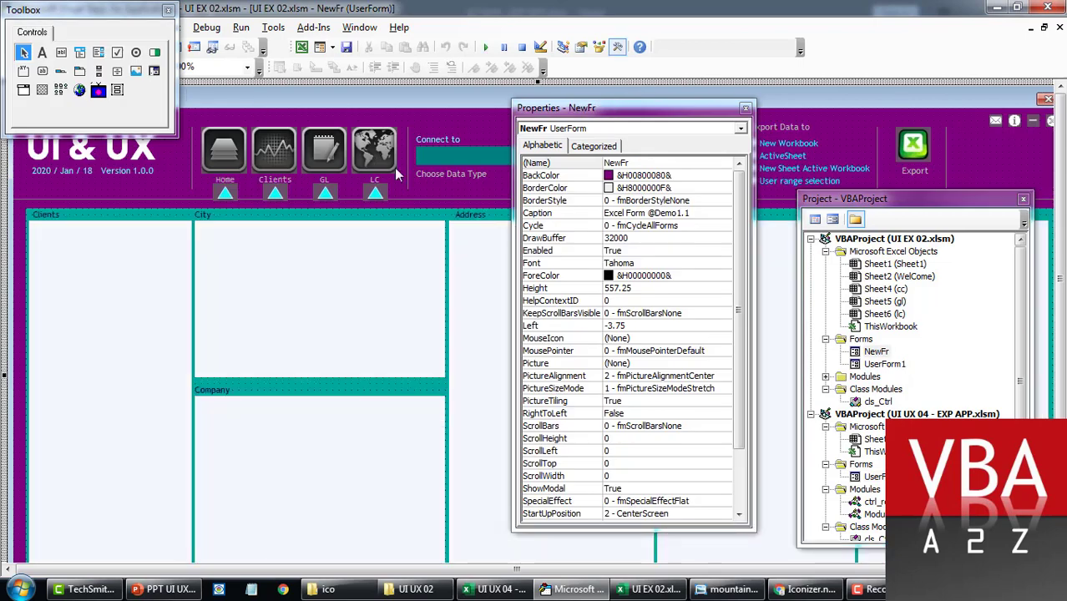
double_click(877, 476)
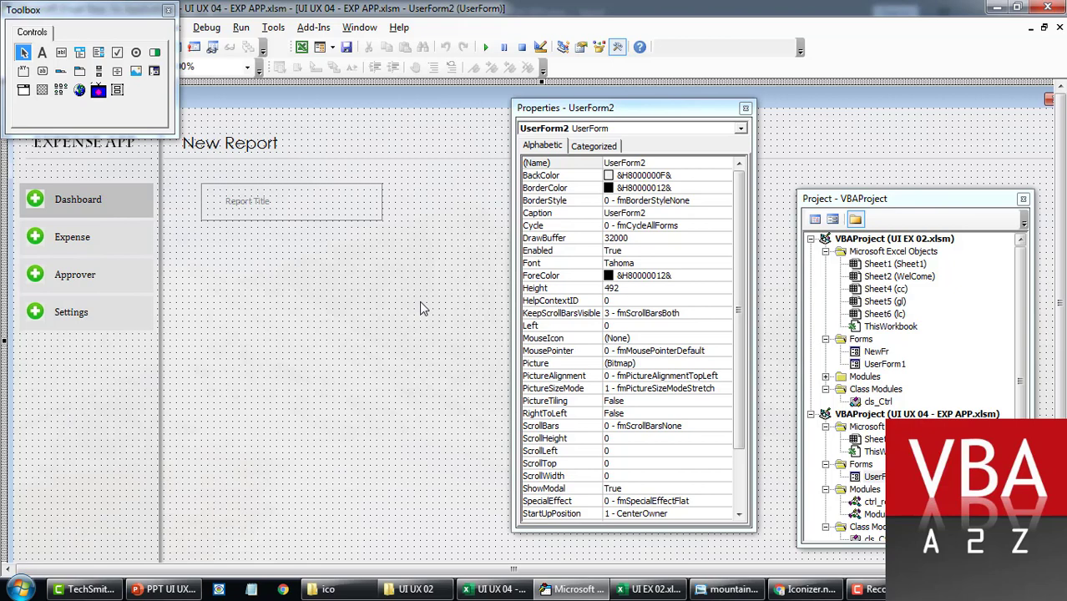
key(F5)
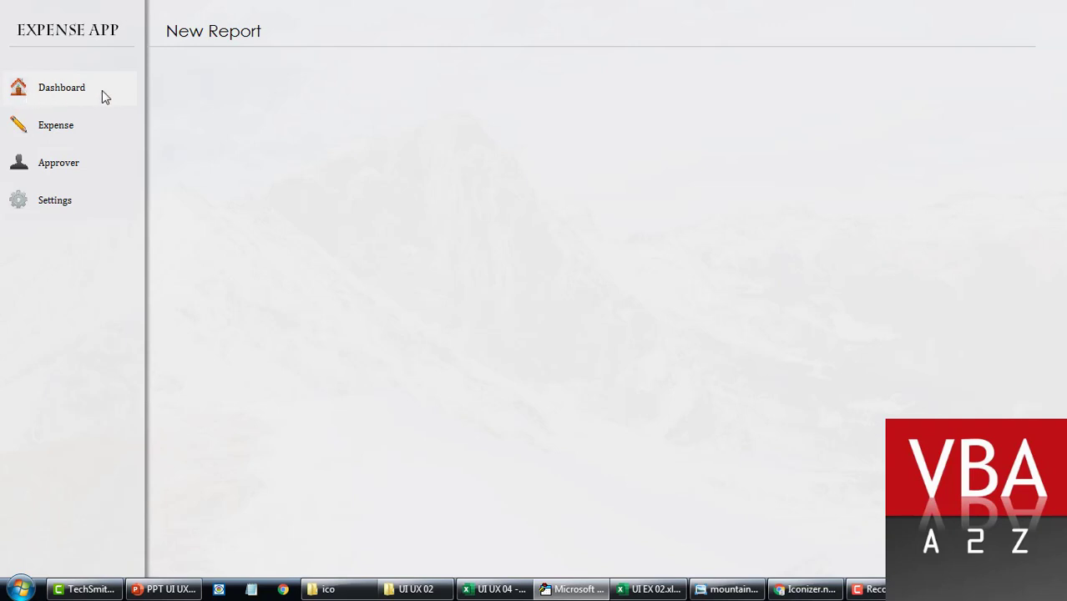
click(129, 100)
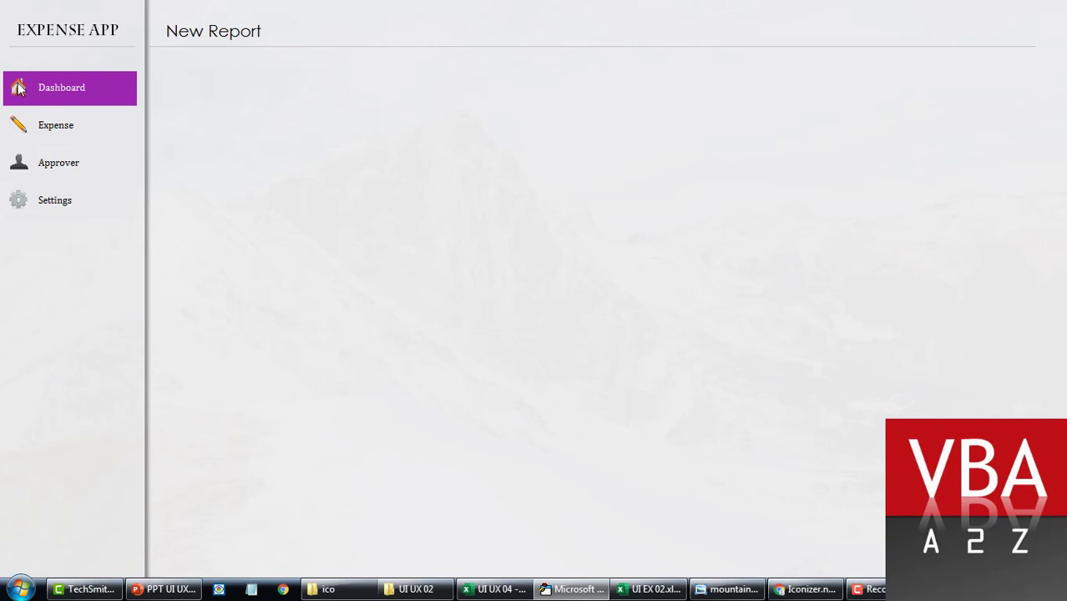
click(117, 136)
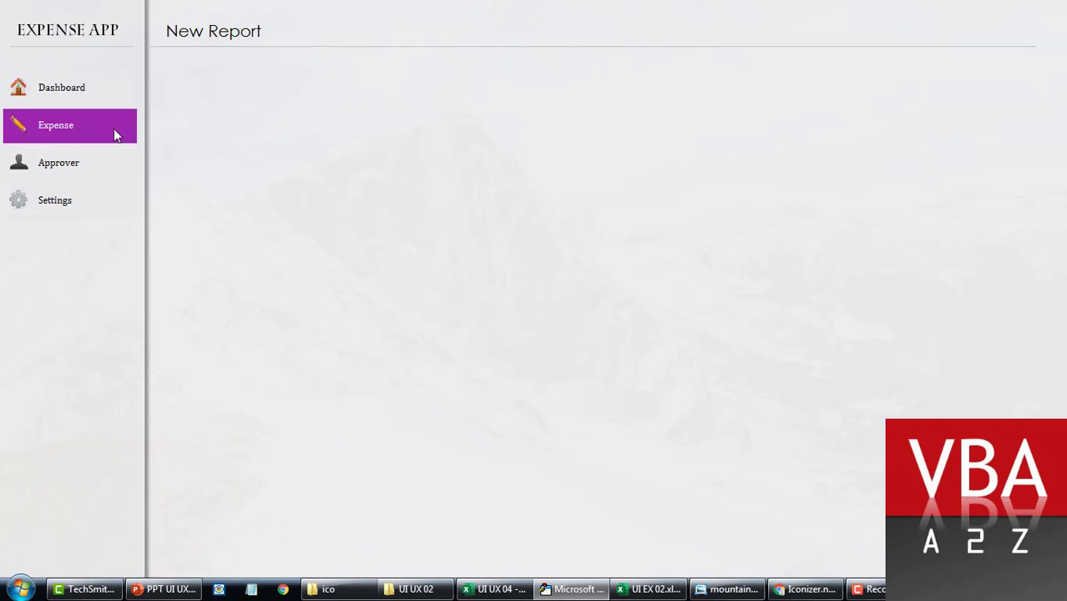
click(113, 175)
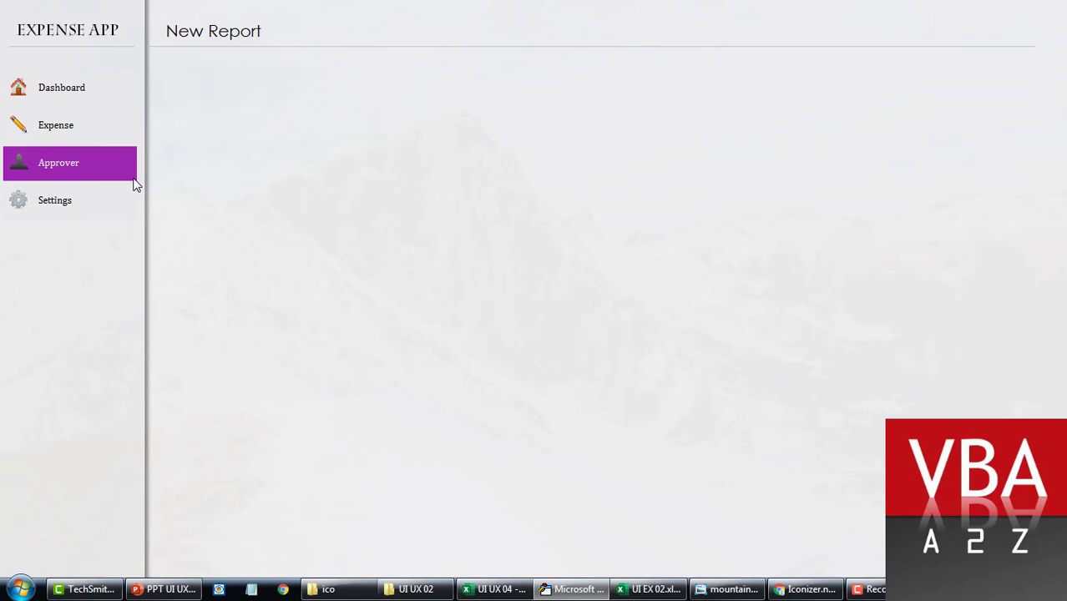
key(alt+F4)
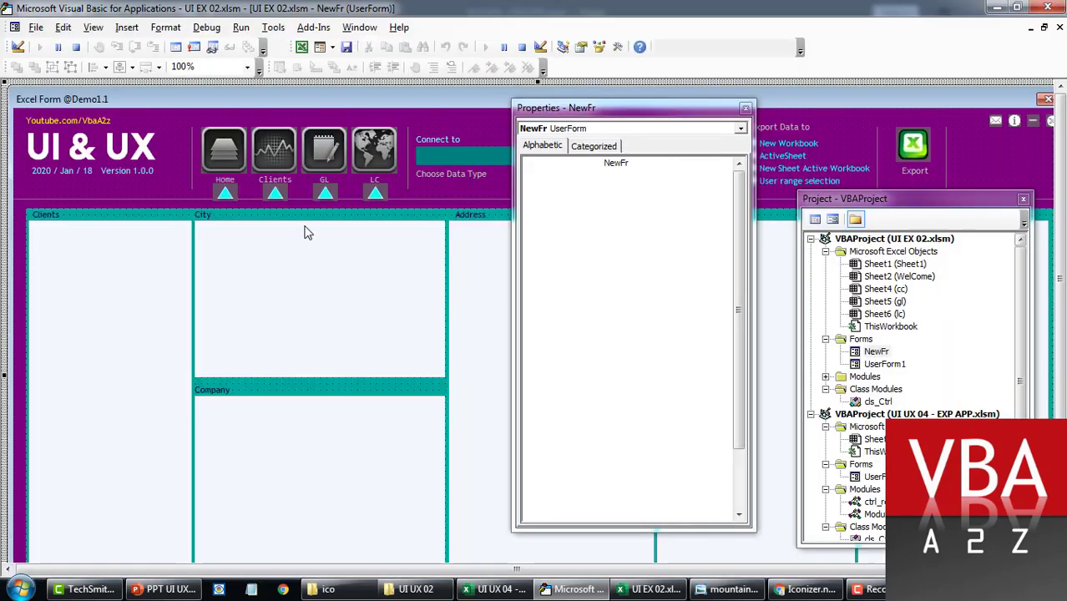
Step: Bring up Iconizer's Basic Set collection and scroll through its icons
click(806, 590)
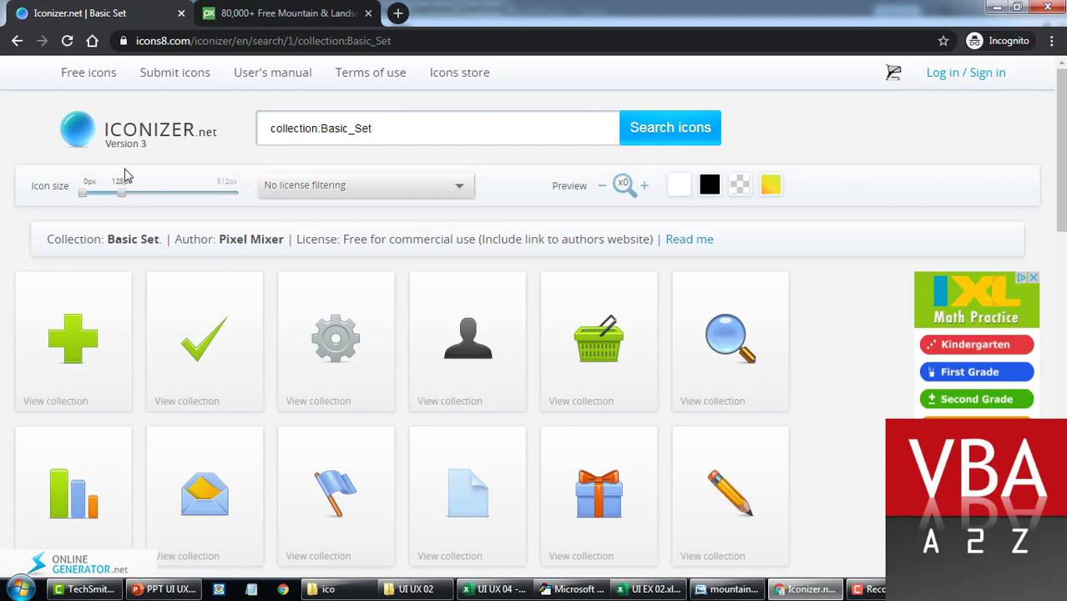
drag(346, 40, 420, 44)
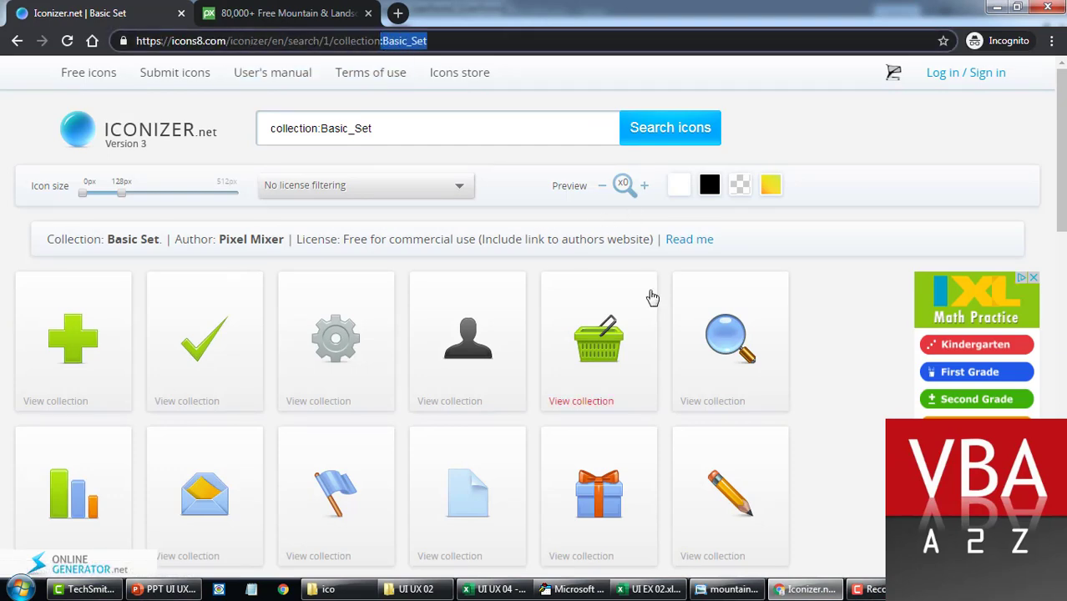
click(838, 341)
scroll(840, 343, down, 5)
scroll(842, 344, down, 6)
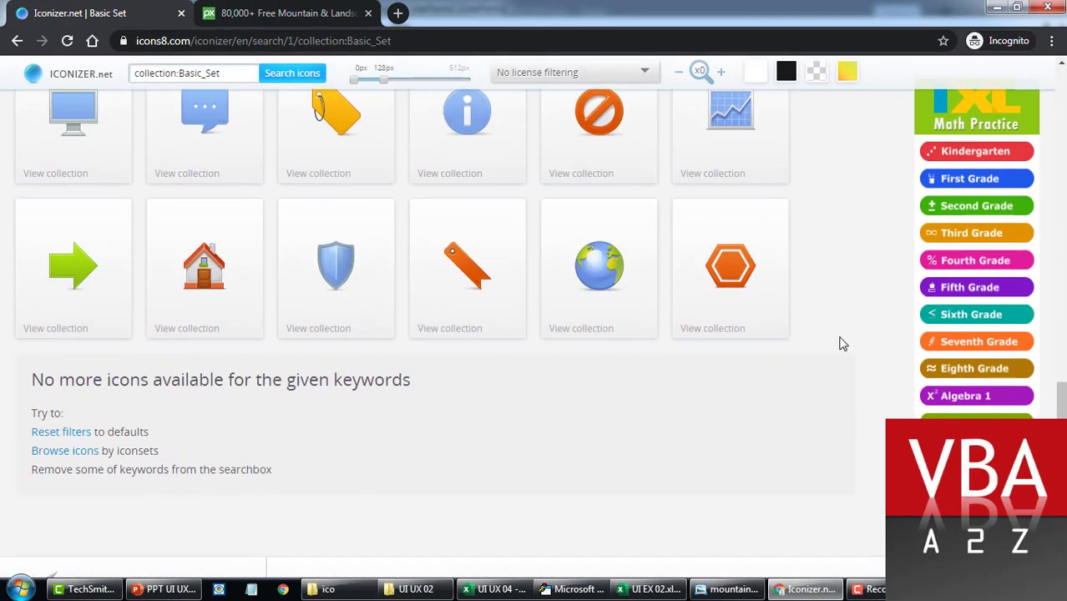
scroll(842, 343, up, 10)
scroll(841, 343, down, 1)
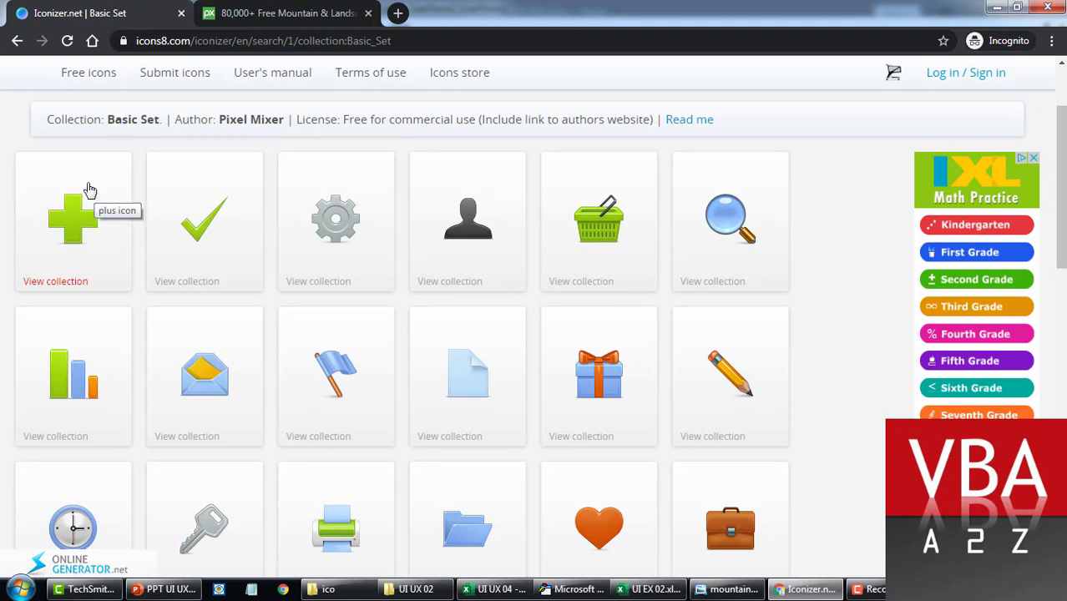
Step: Download the plus icon with a dark purple background
click(90, 225)
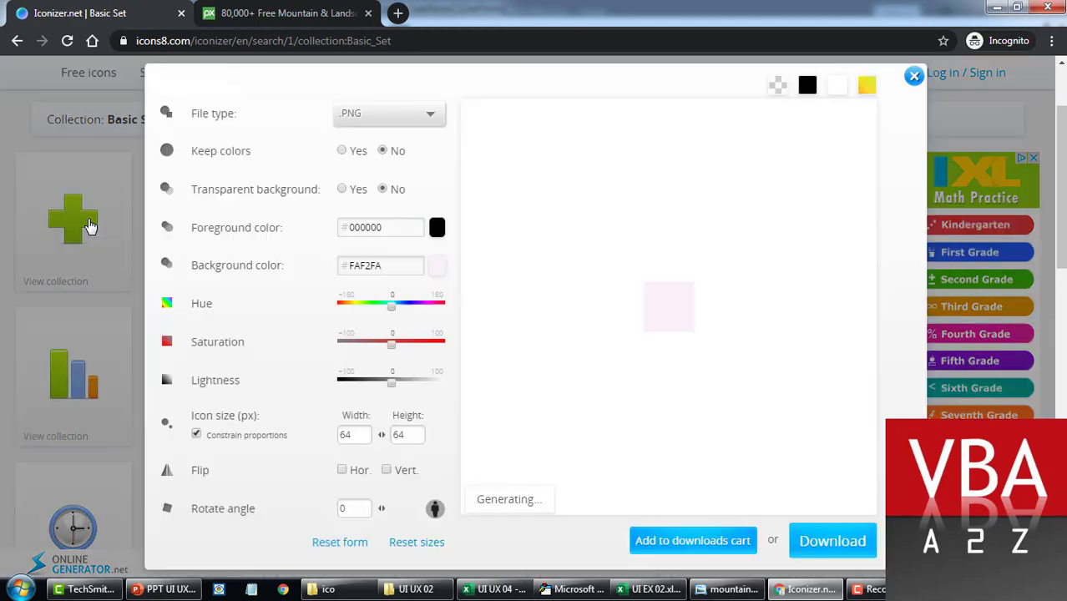
click(393, 265)
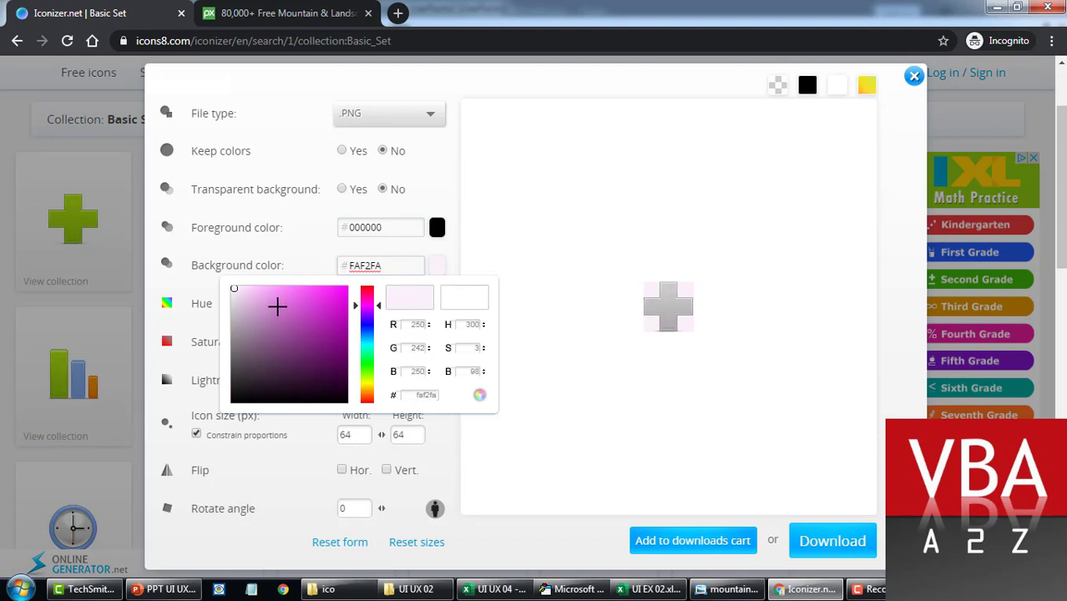
drag(249, 296, 326, 350)
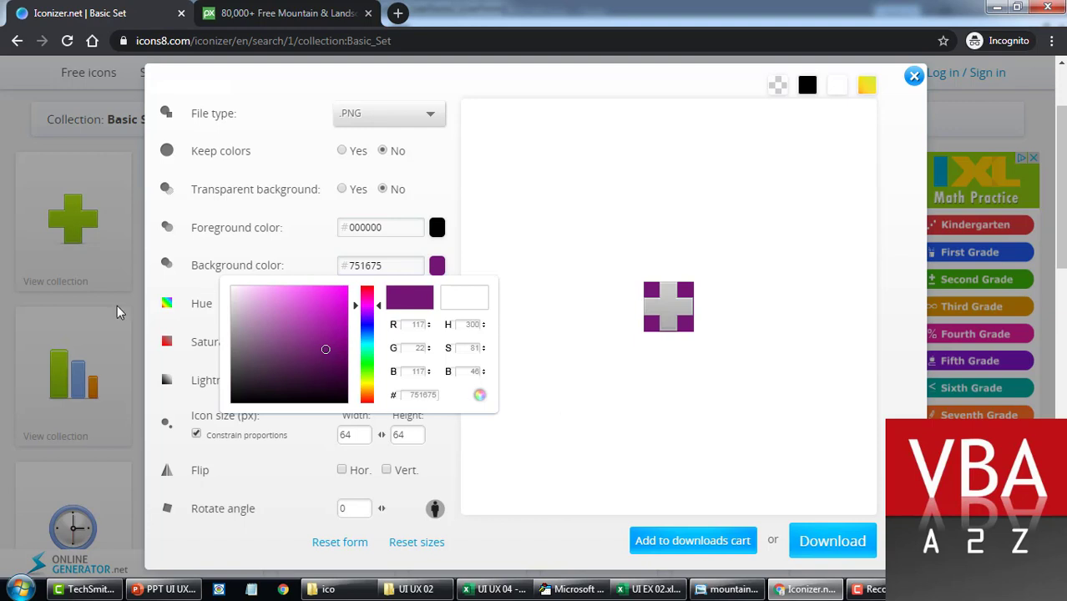
click(835, 541)
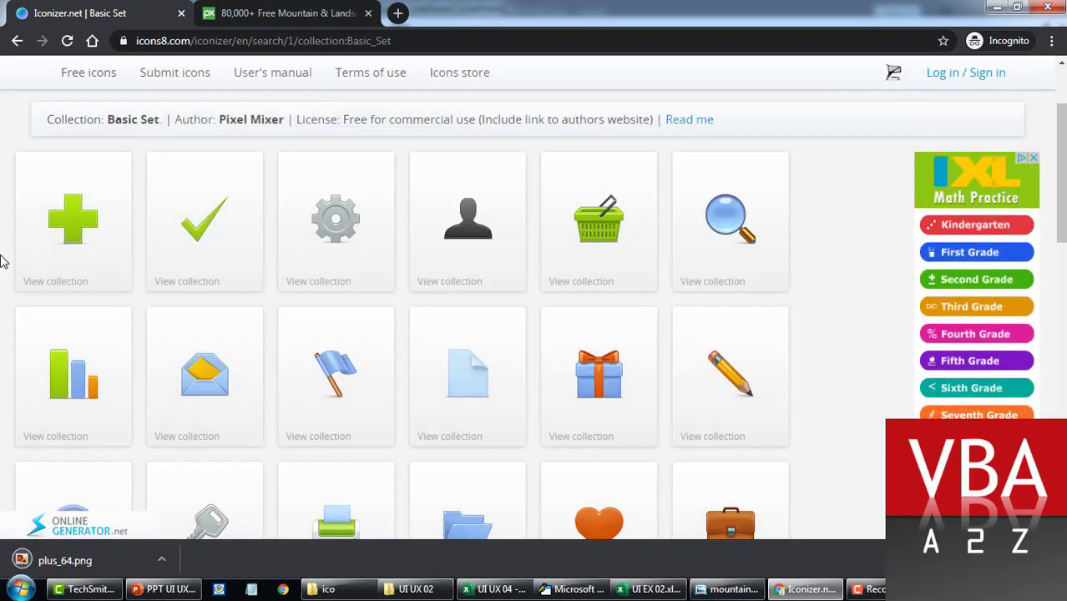
Step: Try a background colour on the check-mark icon, then close its customizer
click(196, 238)
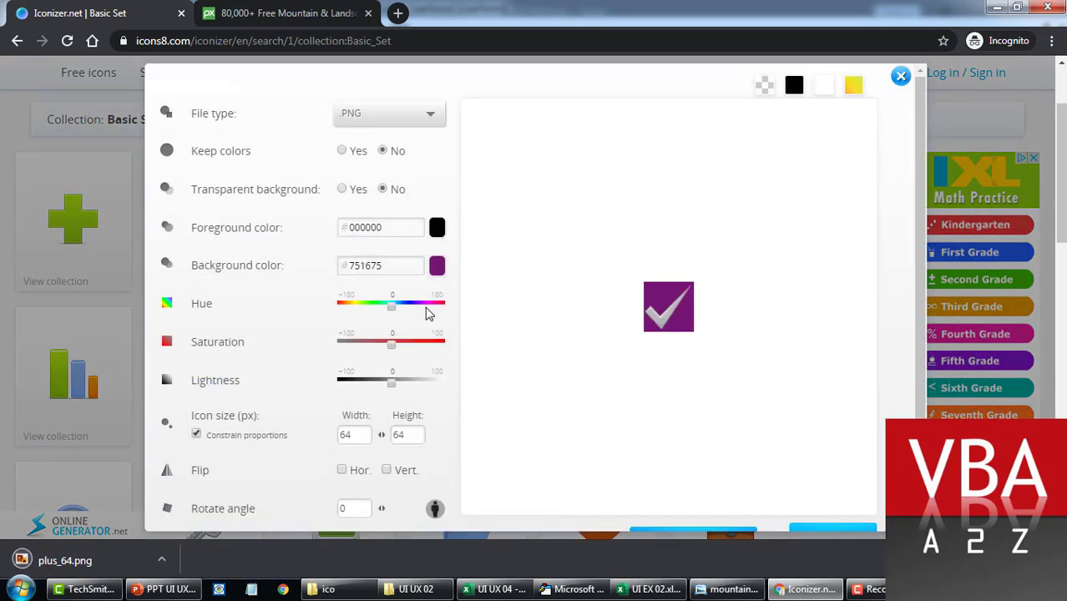
click(404, 268)
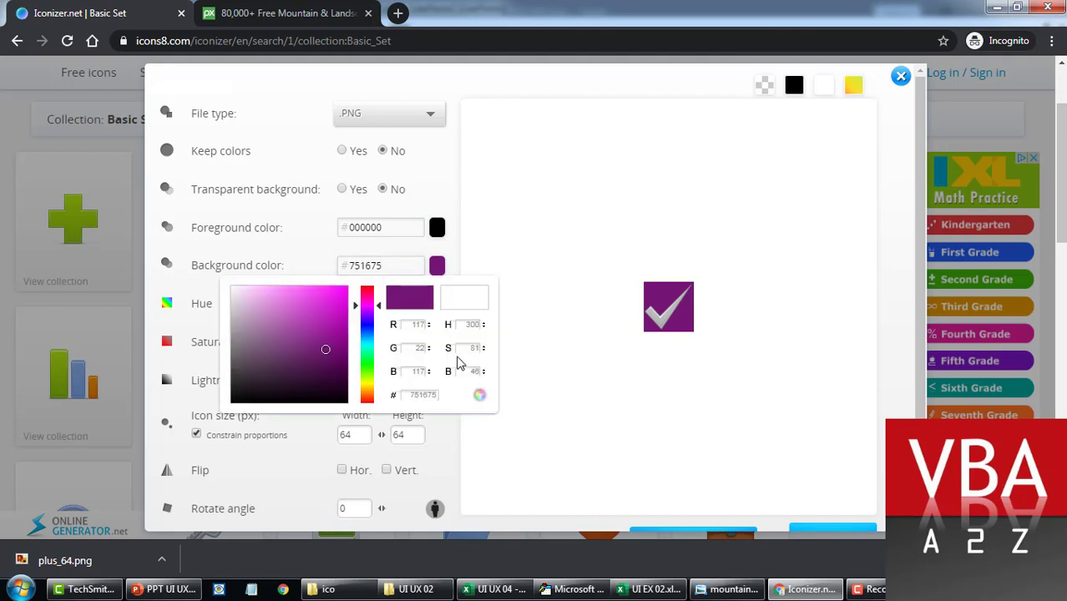
click(3, 311)
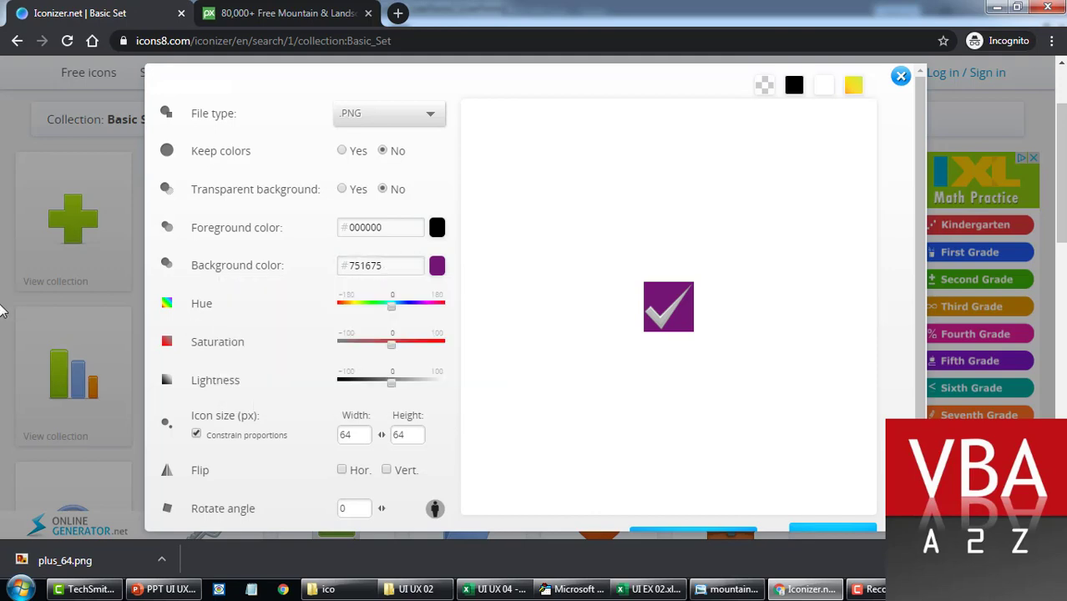
click(3, 311)
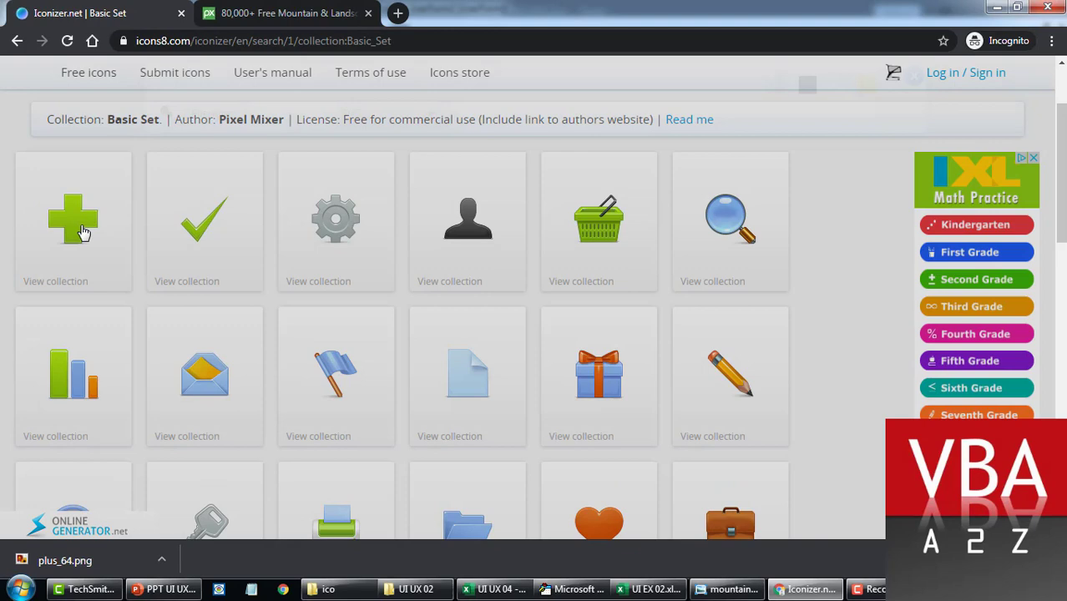
Step: Download the 64 px plus icon again with a pale F0E8F0 background
click(84, 231)
click(401, 268)
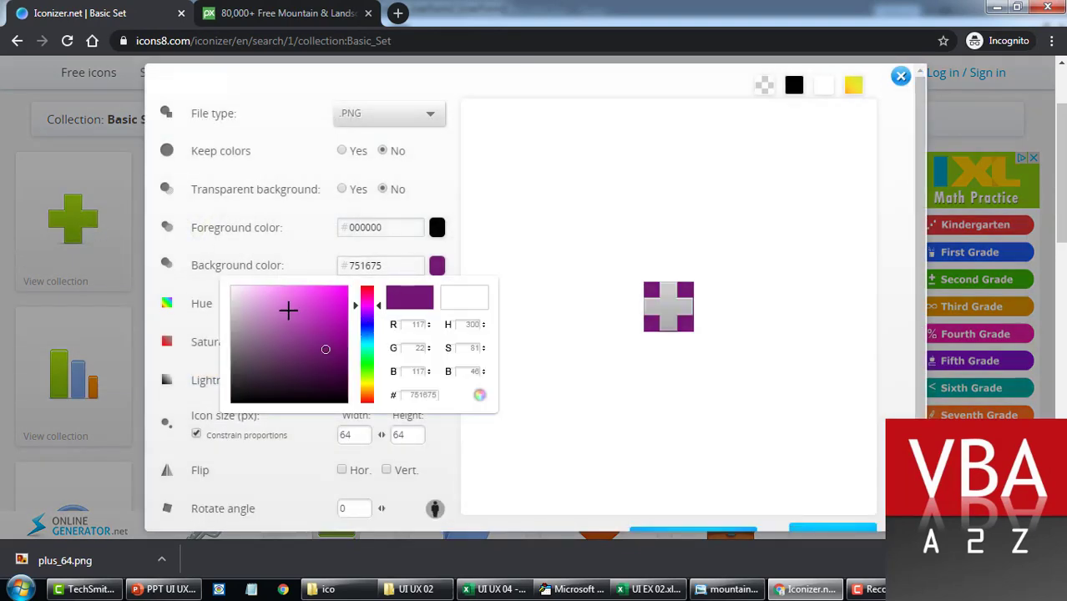
drag(286, 310, 237, 292)
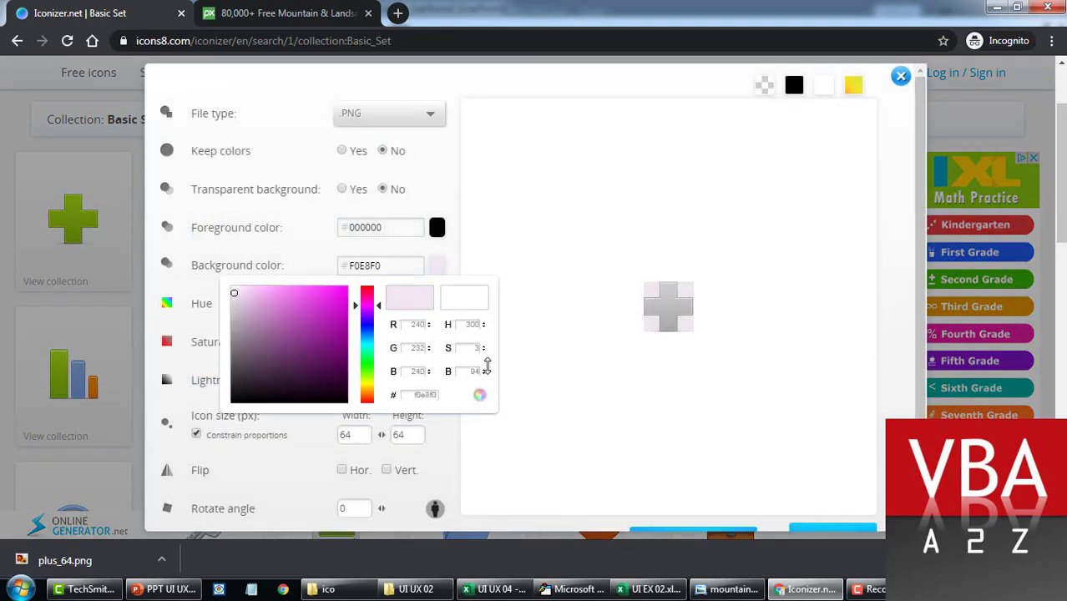
click(773, 502)
click(832, 535)
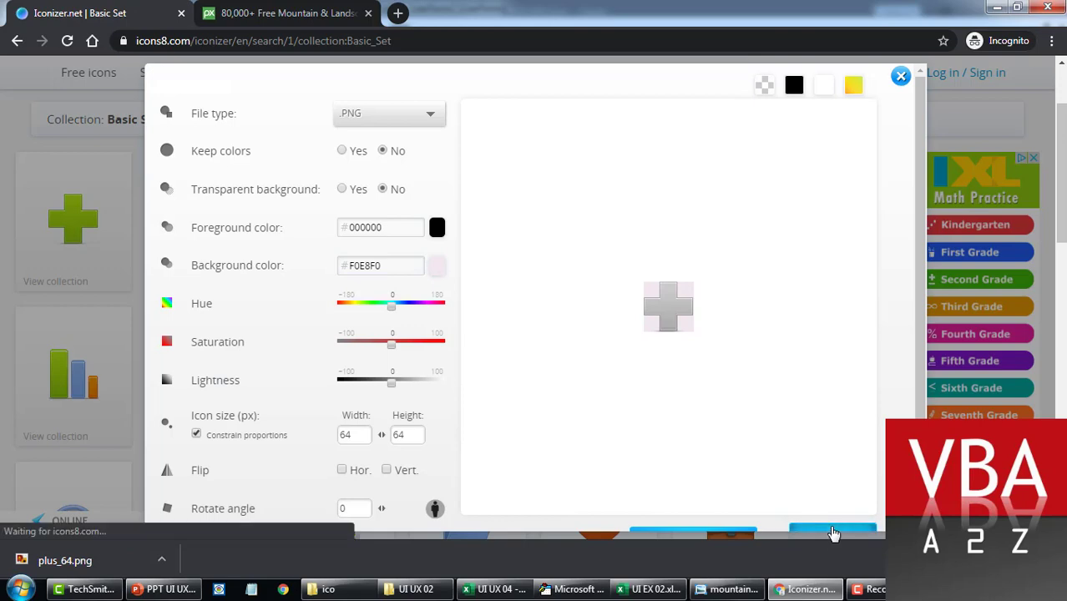
click(5, 287)
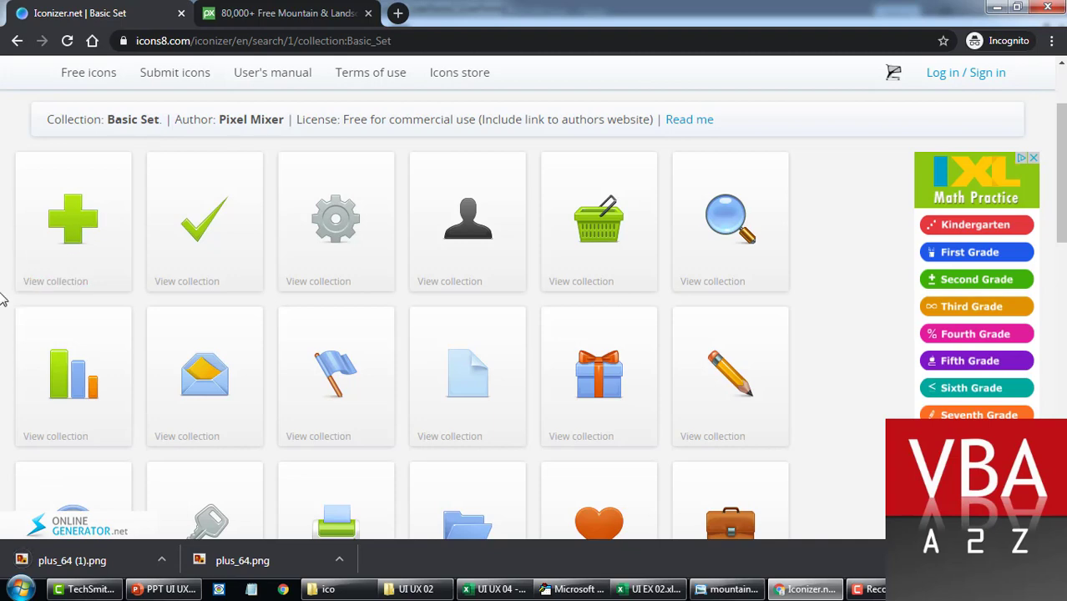
Step: Close the Iconizer tab and scroll through Pixabay's mountain image results
click(182, 12)
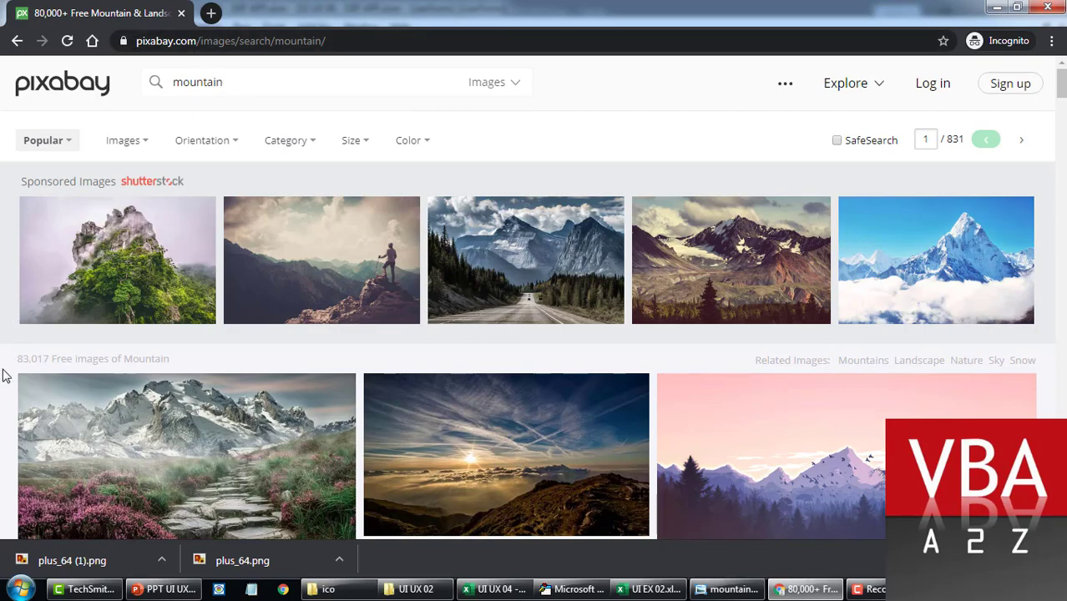
scroll(2, 376, down, 2)
scroll(3, 375, up, 2)
scroll(2, 376, down, 6)
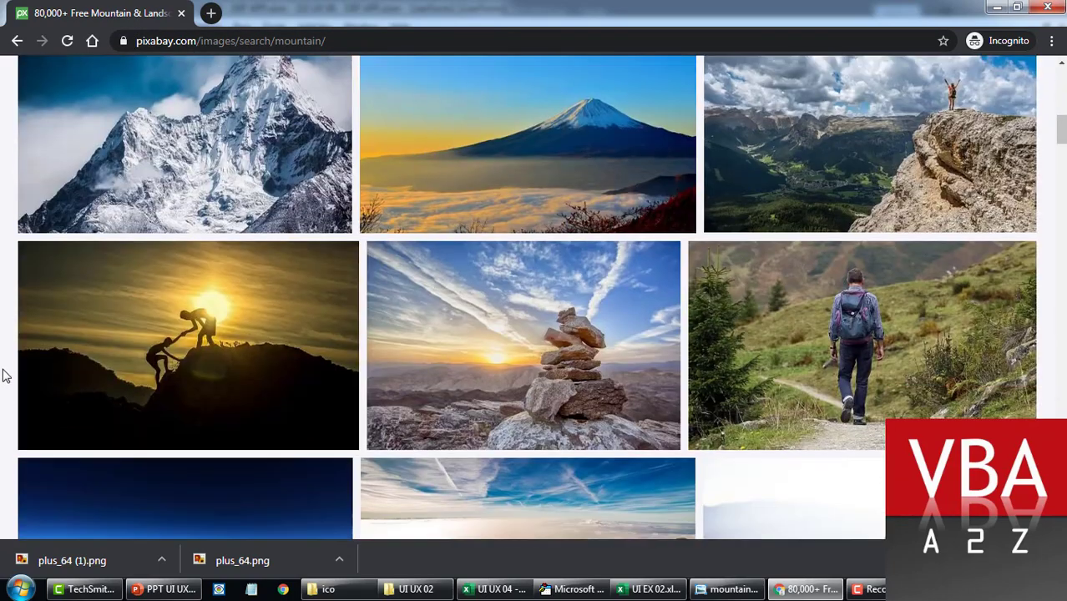
scroll(417, 135, up, 3)
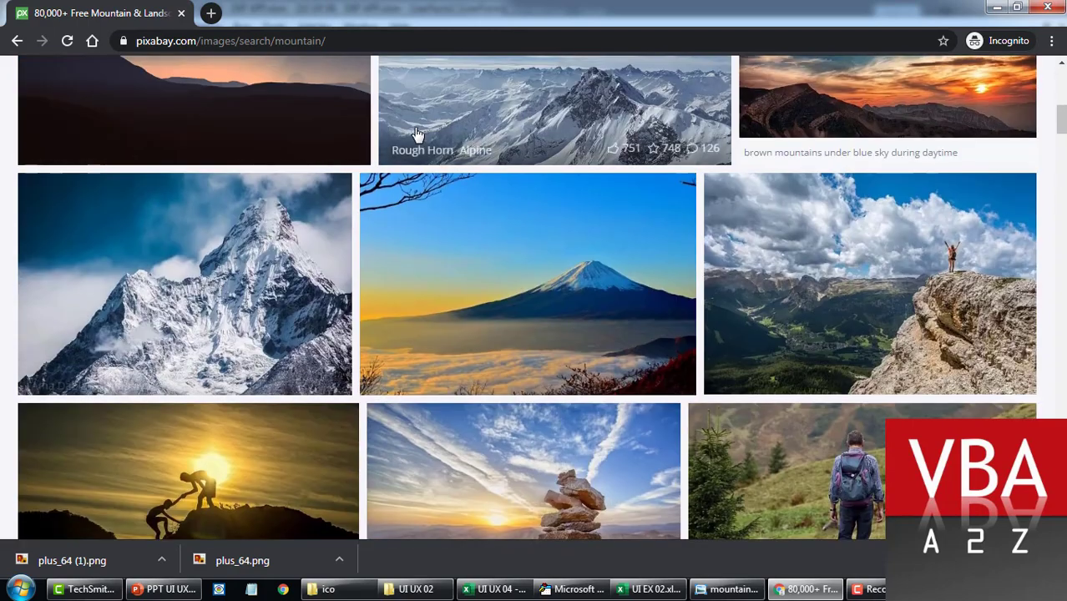
Step: Close Chrome and browse the PowerPoint slides 3, 2 and 1, ending on slide 2
click(1049, 8)
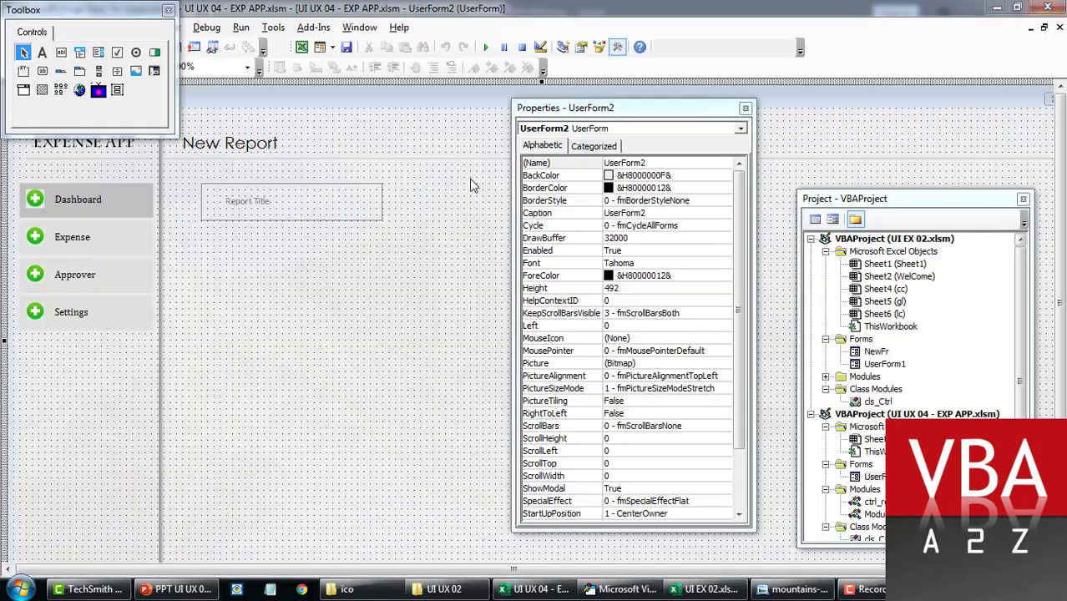
click(177, 589)
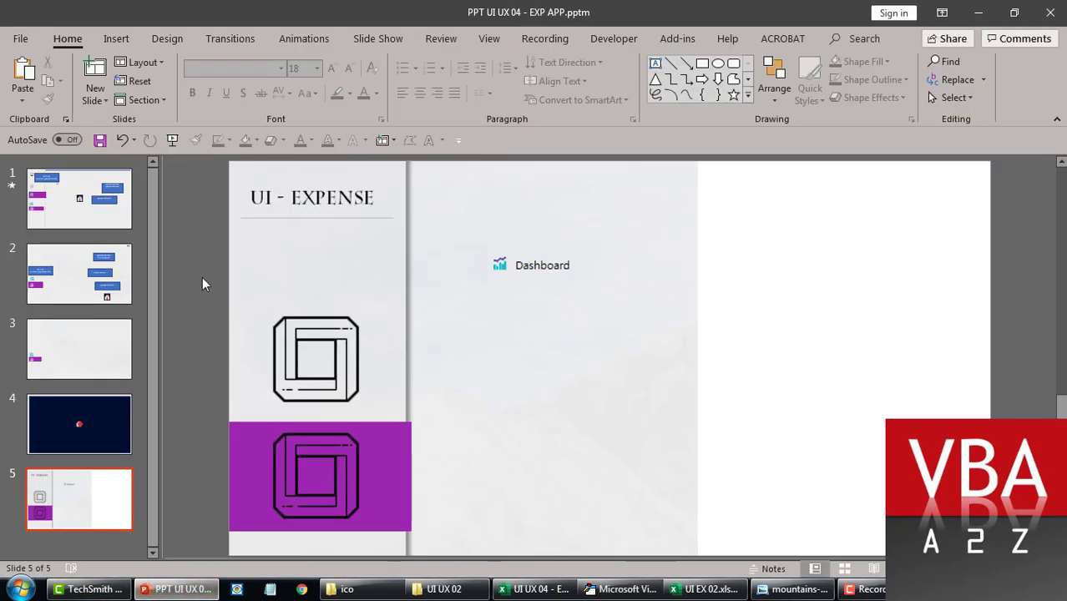
click(103, 352)
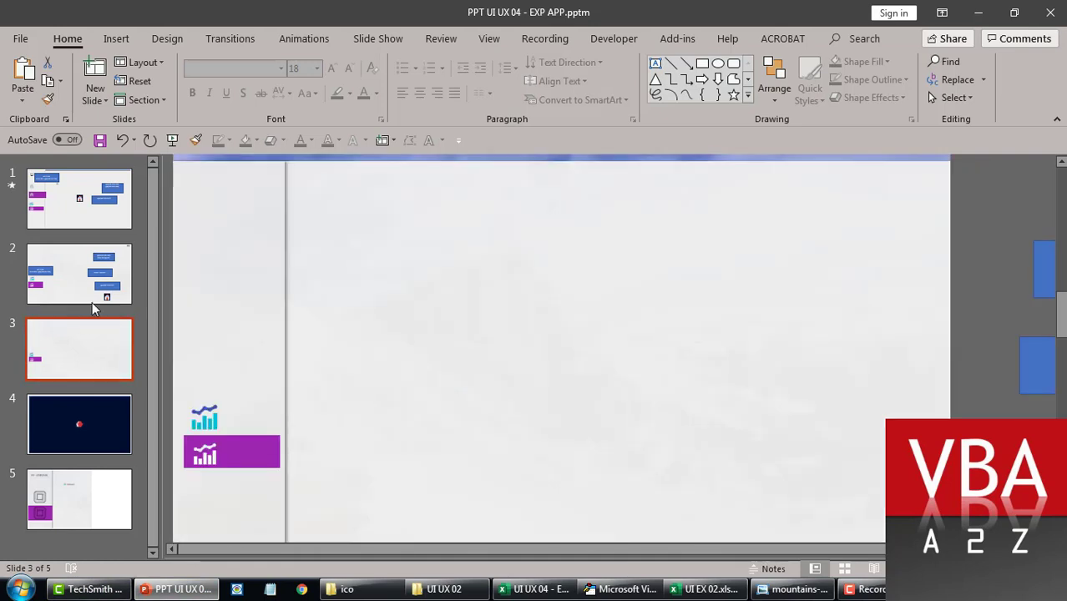
click(96, 256)
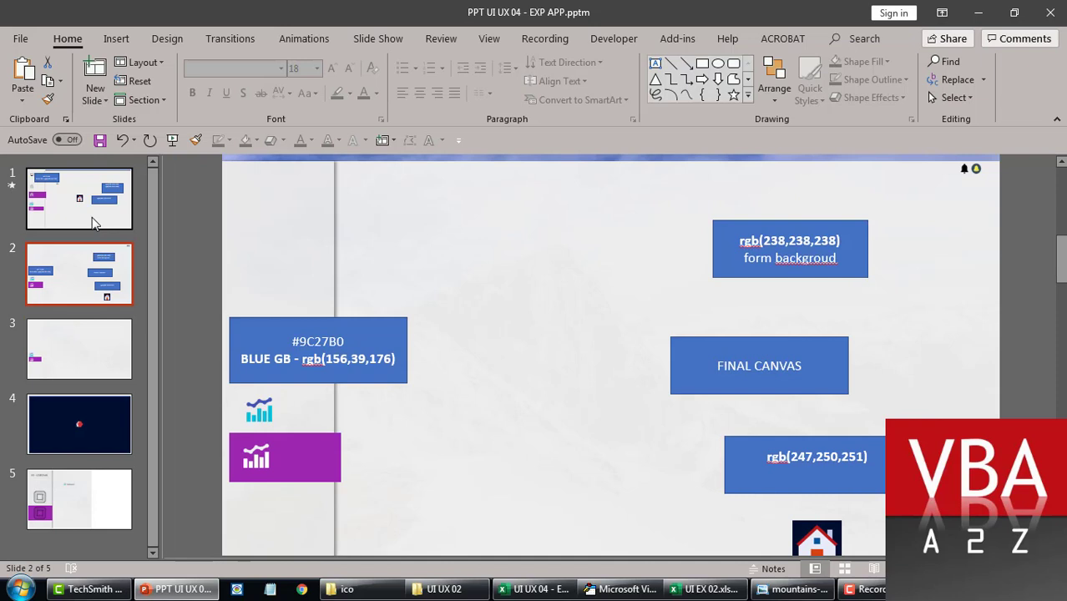
click(92, 217)
click(90, 278)
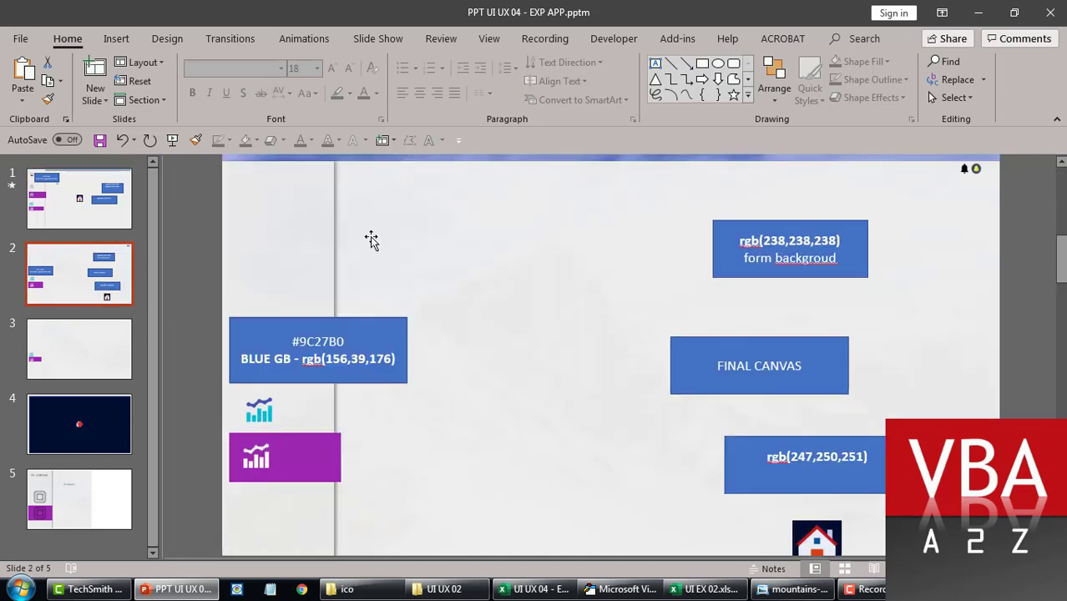
Step: Inspect slide 2's pale sidebar rectangle, its 238,238,238 colour note and the background picture
click(336, 233)
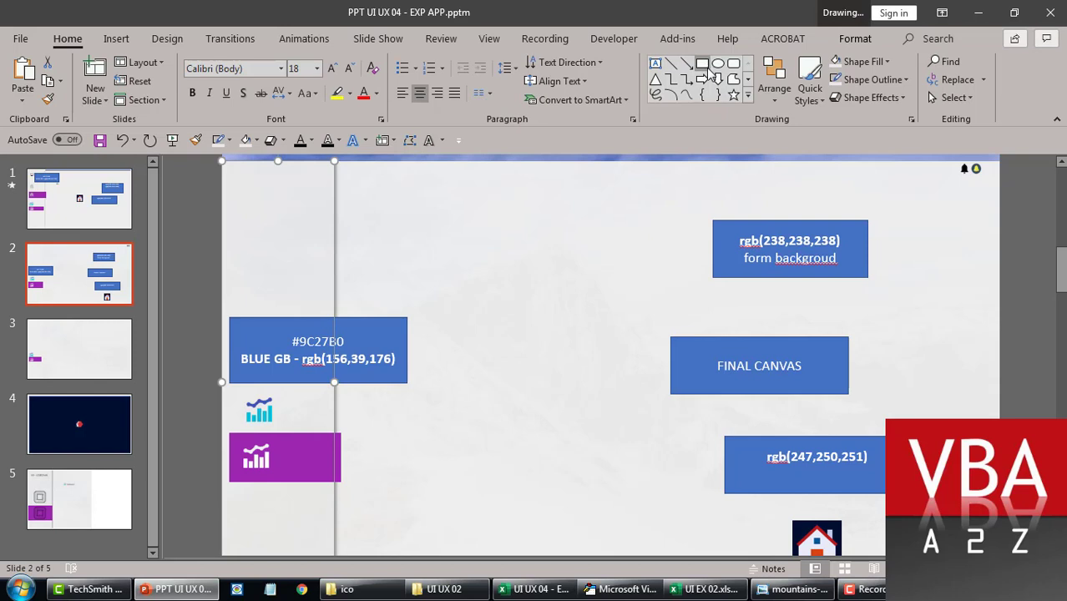
click(706, 72)
drag(764, 240, 838, 240)
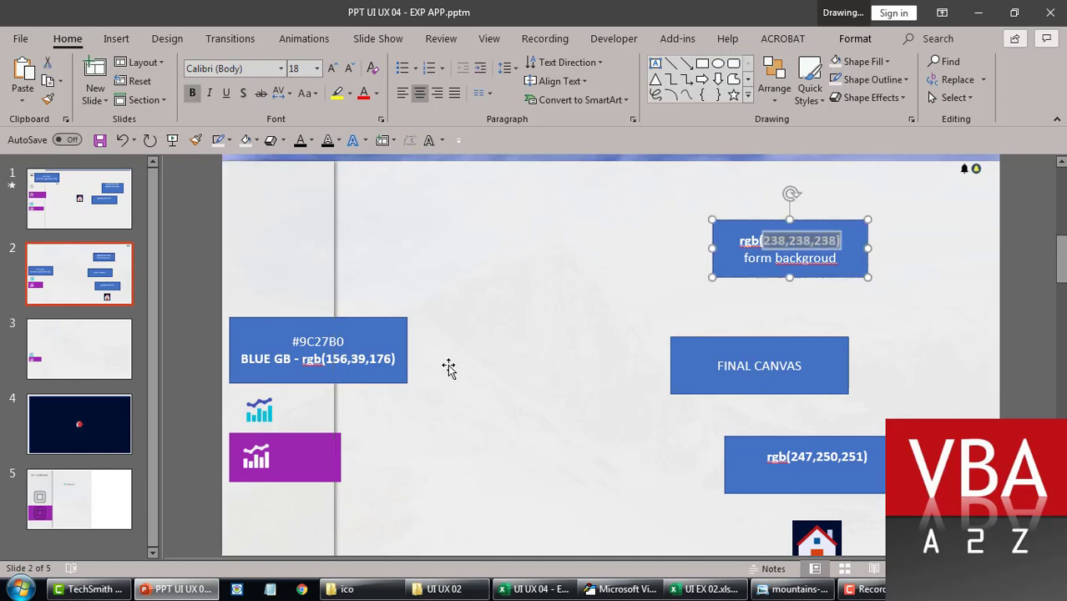
click(579, 271)
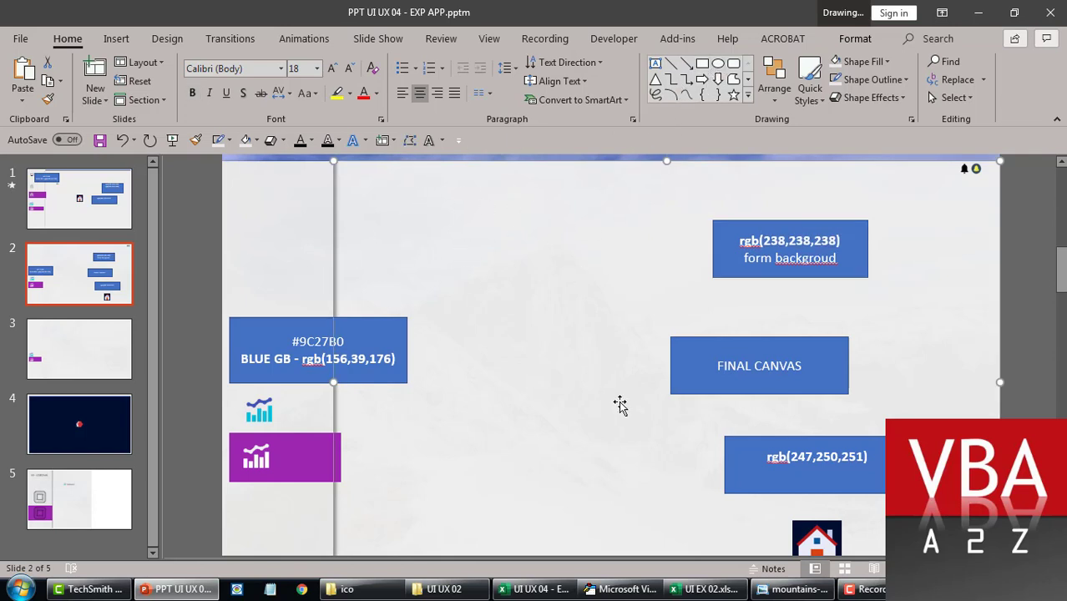
Step: Give the sidebar panel an Outer Offset: Right shadow and pull the picture's top edge down
click(254, 241)
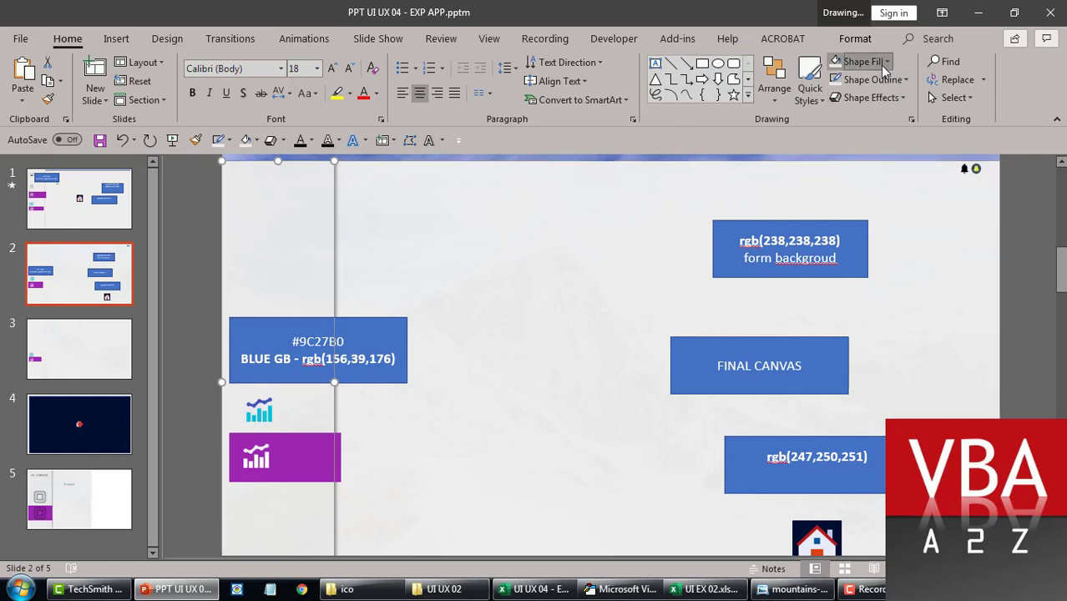
click(885, 98)
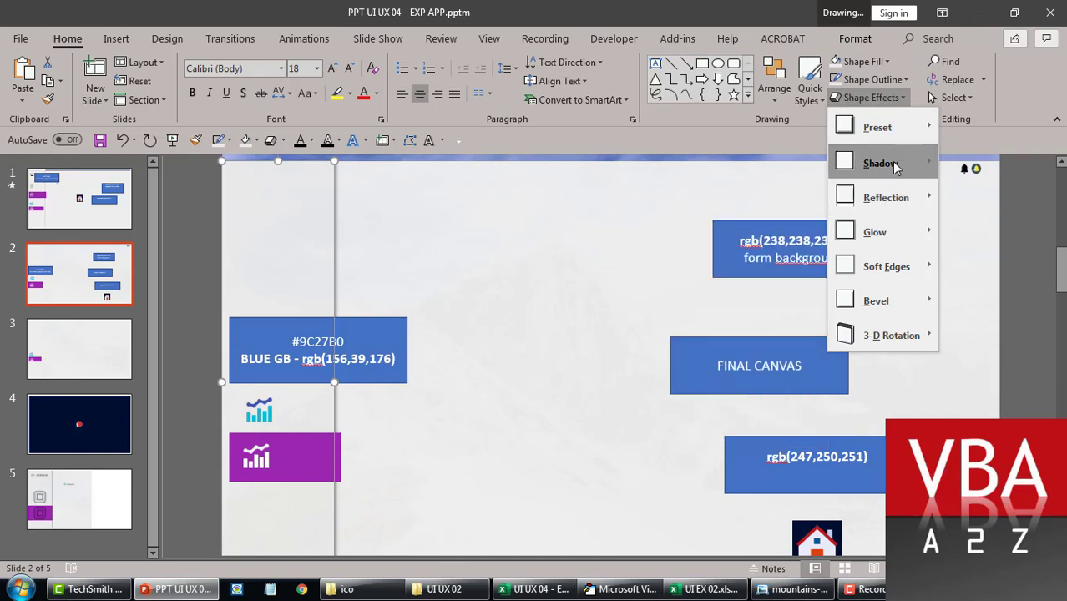
mouse_move(895, 167)
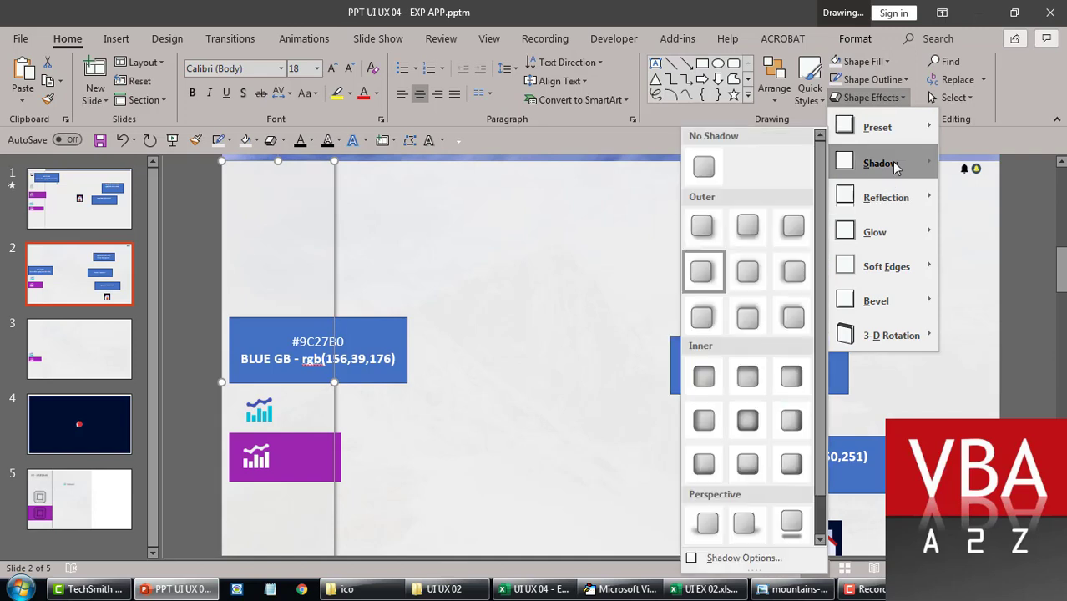
click(702, 274)
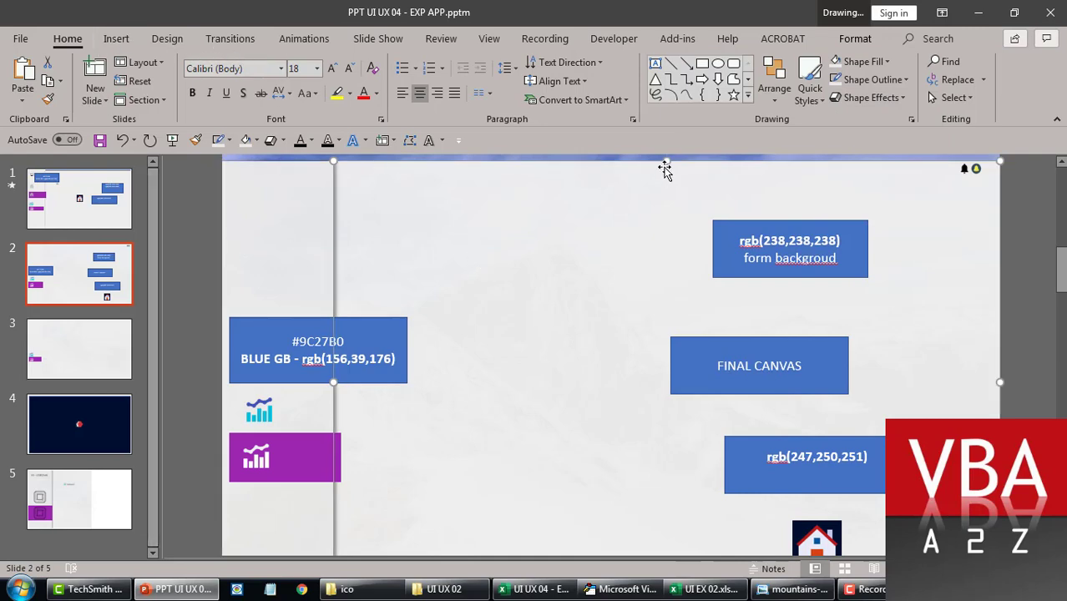
mouse_move(667, 160)
mouse_down()
mouse_move(673, 349)
mouse_move(674, 158)
mouse_move(674, 173)
mouse_up()
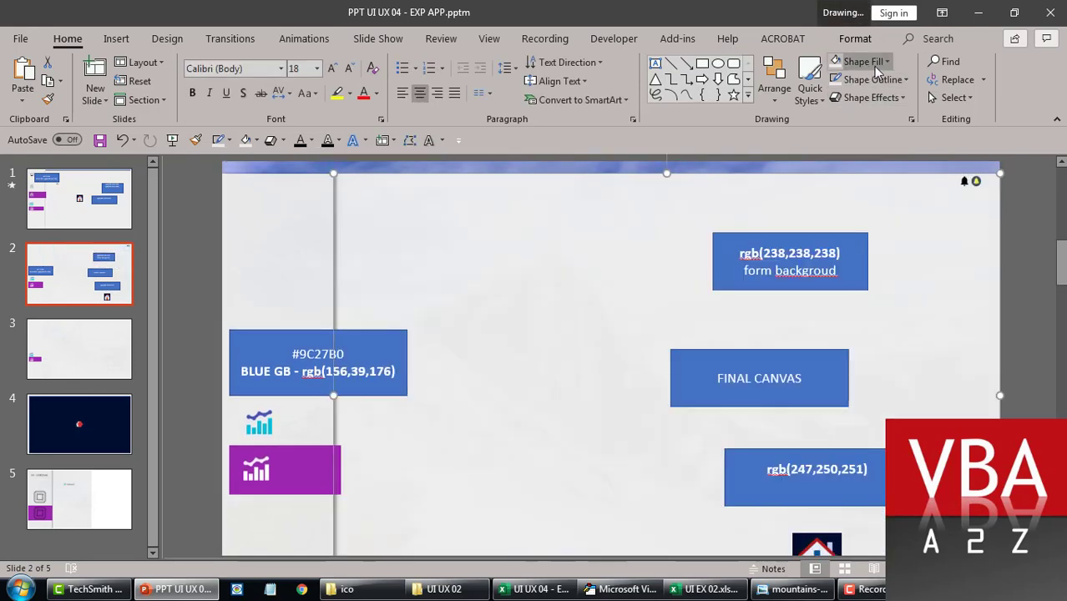
click(874, 66)
click(873, 255)
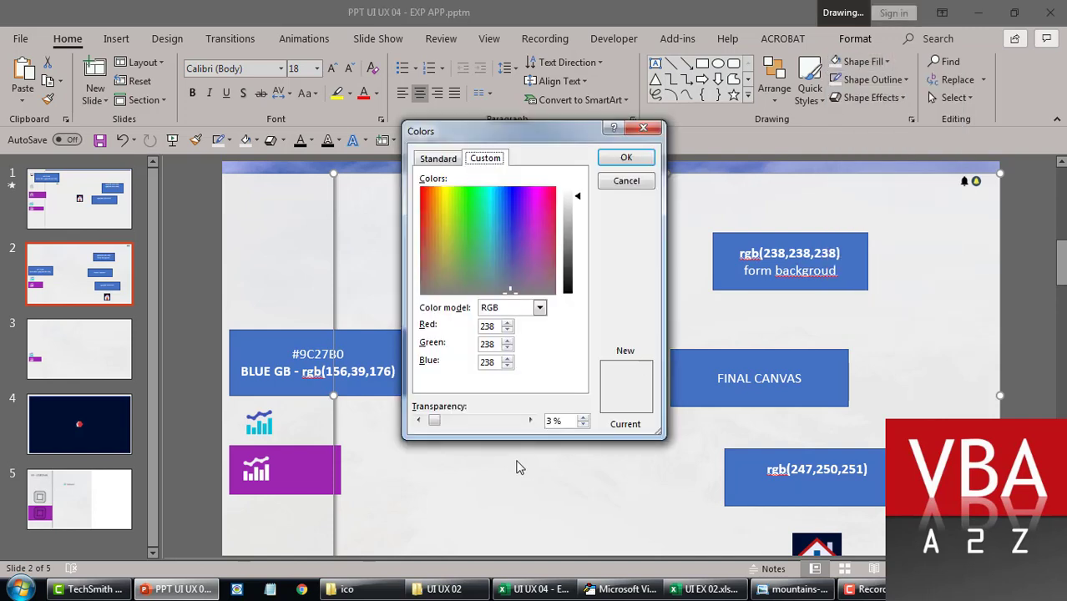
click(626, 182)
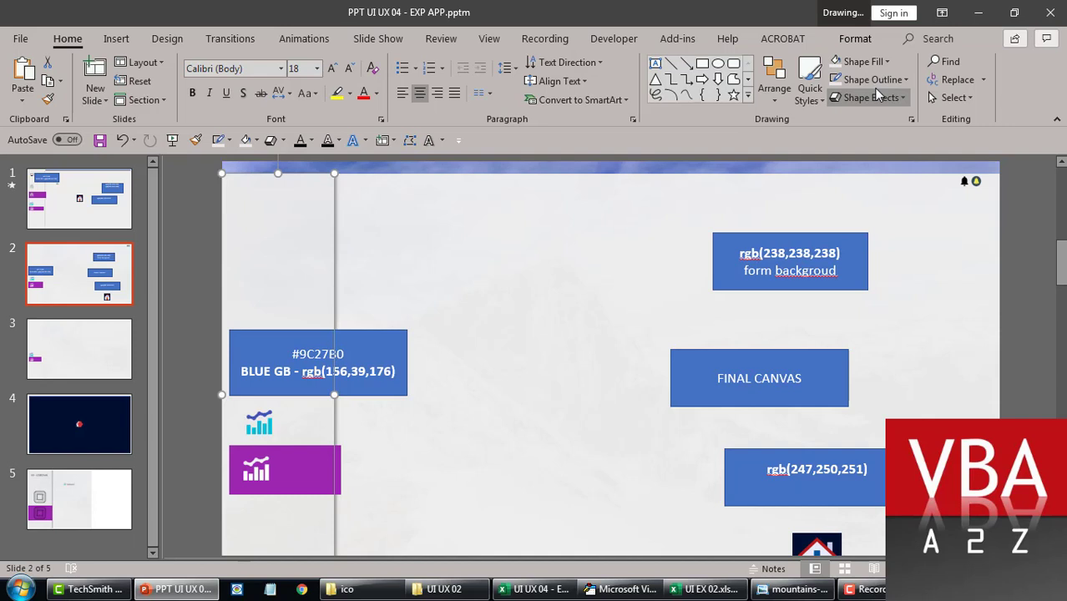
click(863, 61)
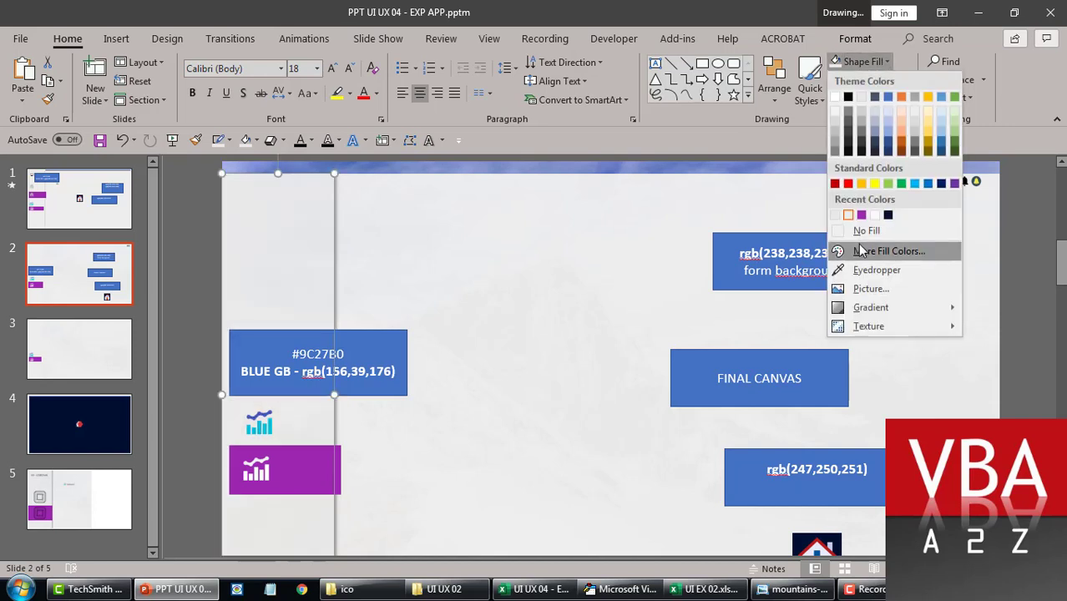
click(860, 253)
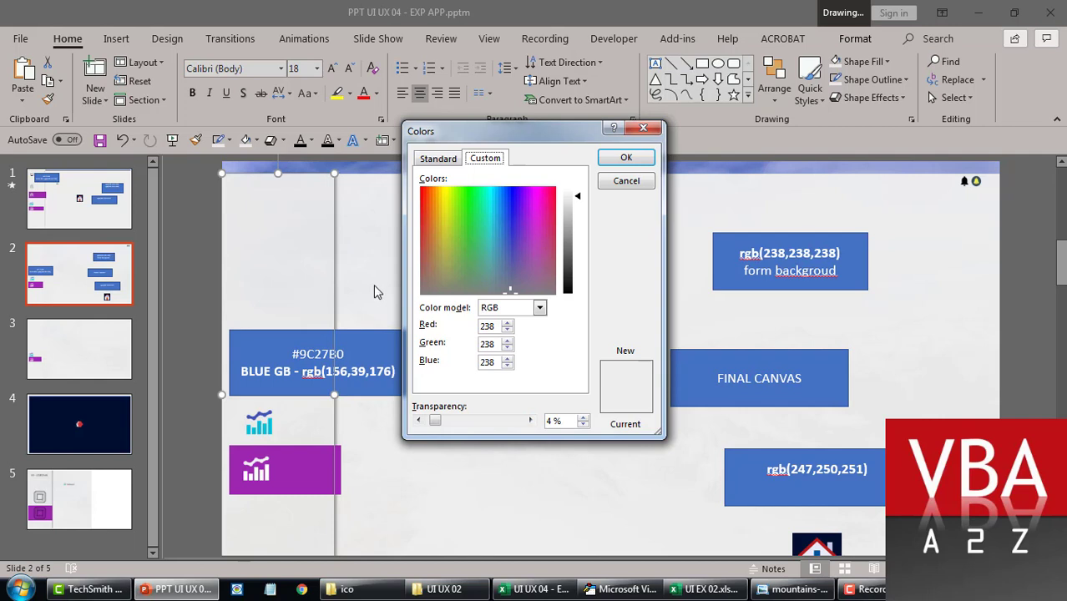
click(628, 183)
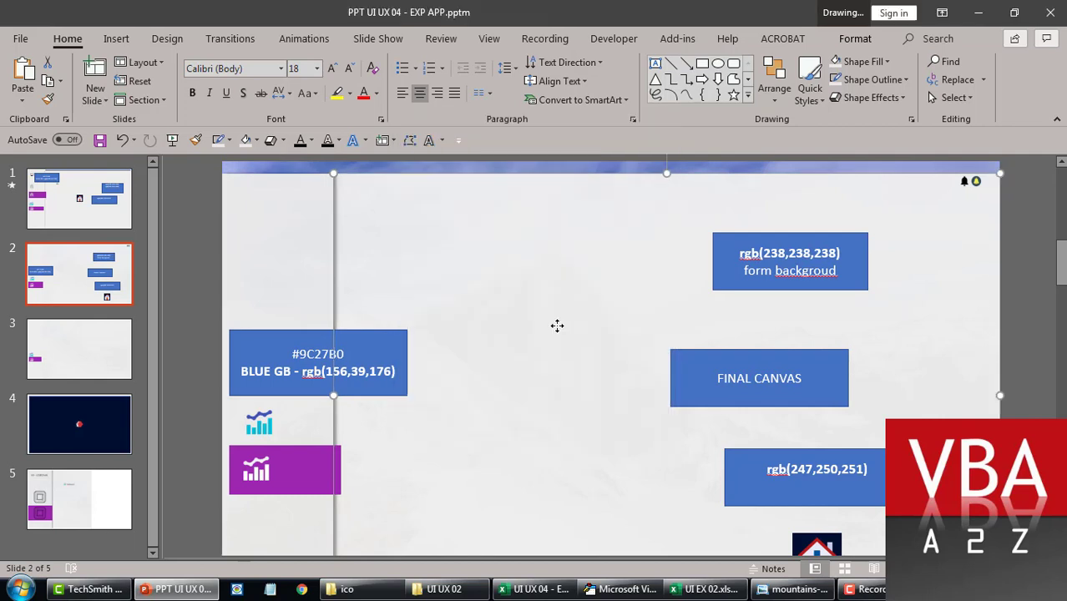
Step: Highlight the purple rgb(156,39,176) value in the slide's BLUE GB colour note
click(309, 378)
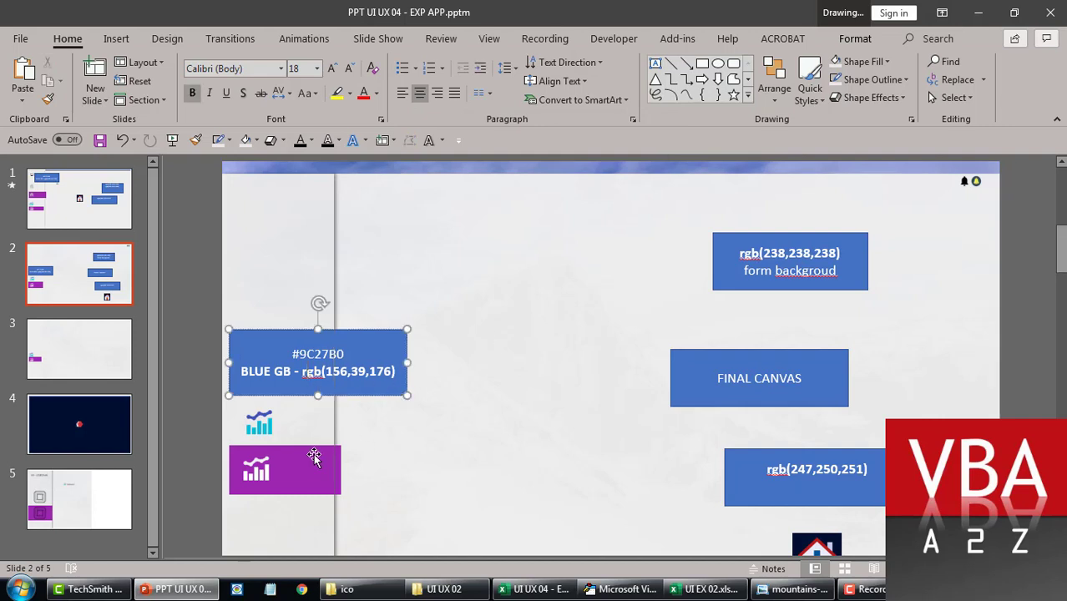
click(314, 457)
click(720, 373)
click(568, 387)
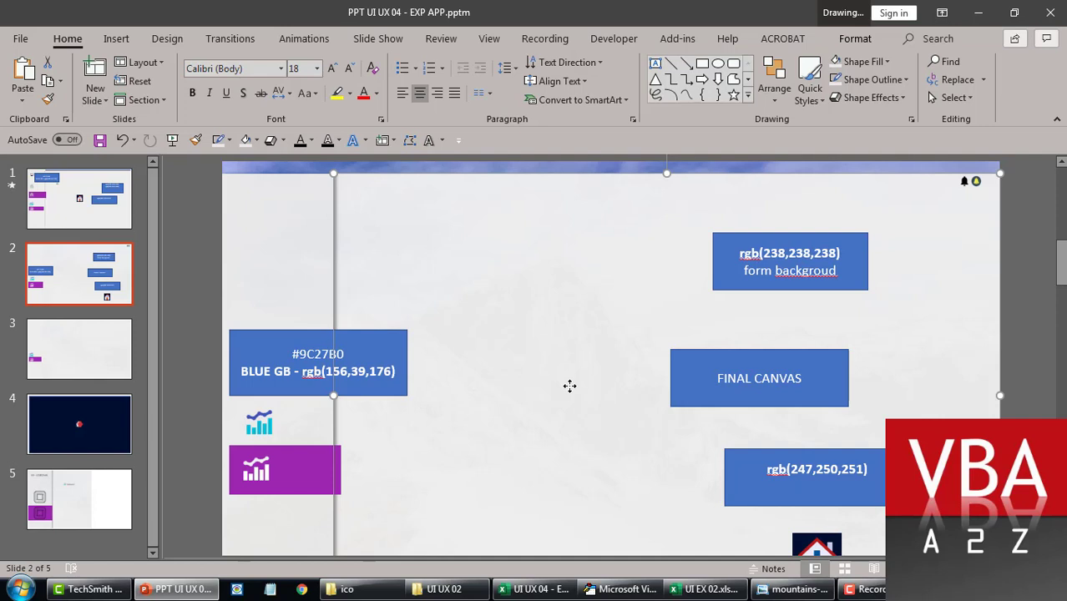
click(281, 336)
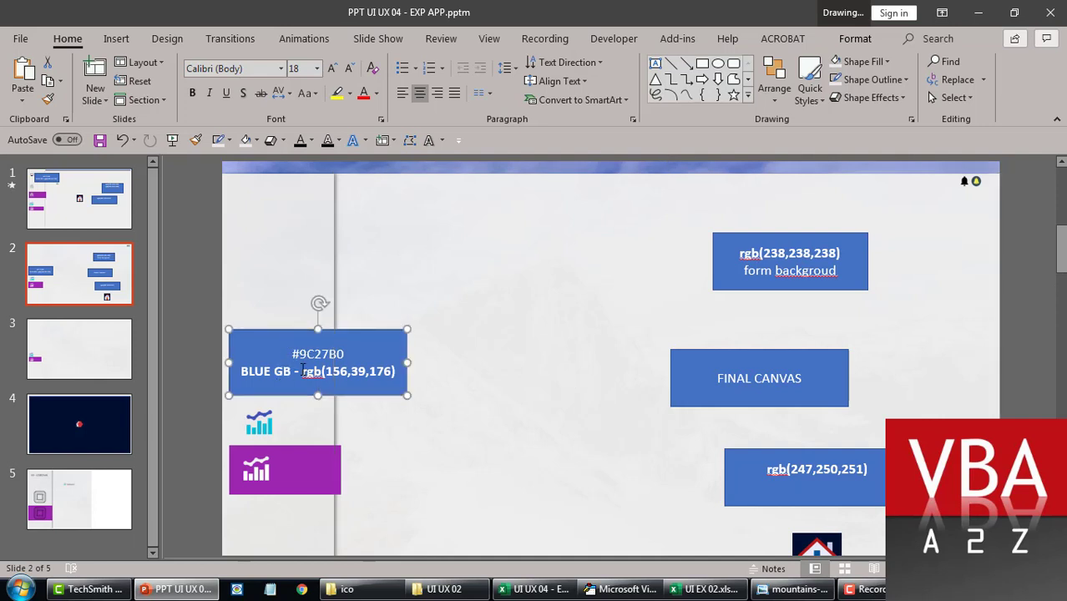
drag(304, 373, 385, 376)
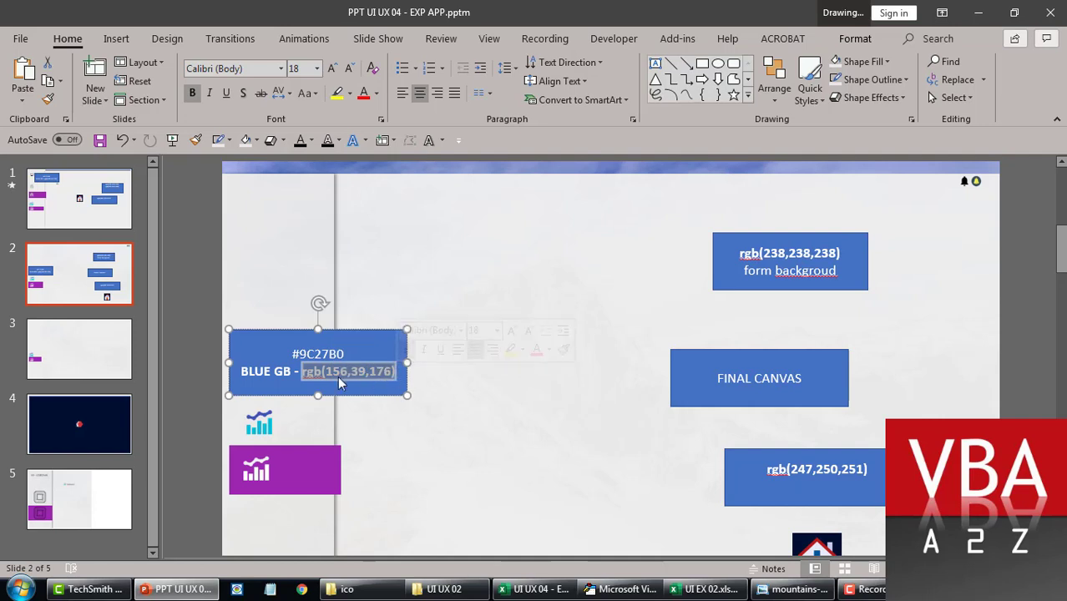
click(457, 411)
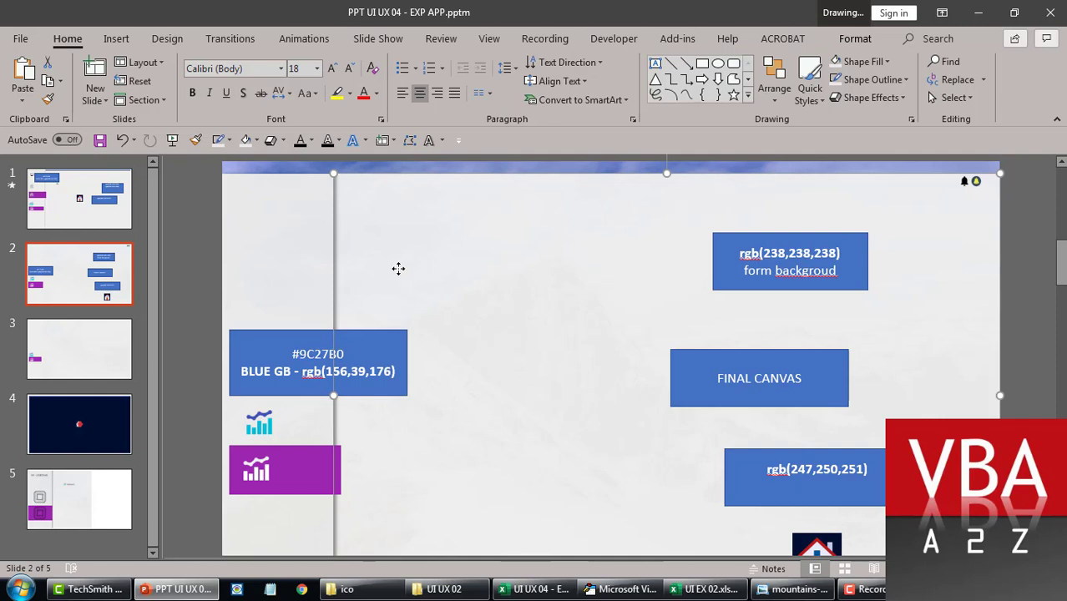
Step: Select the slide's full-width background picture, then return to the Expense App form in the VBA editor
click(198, 260)
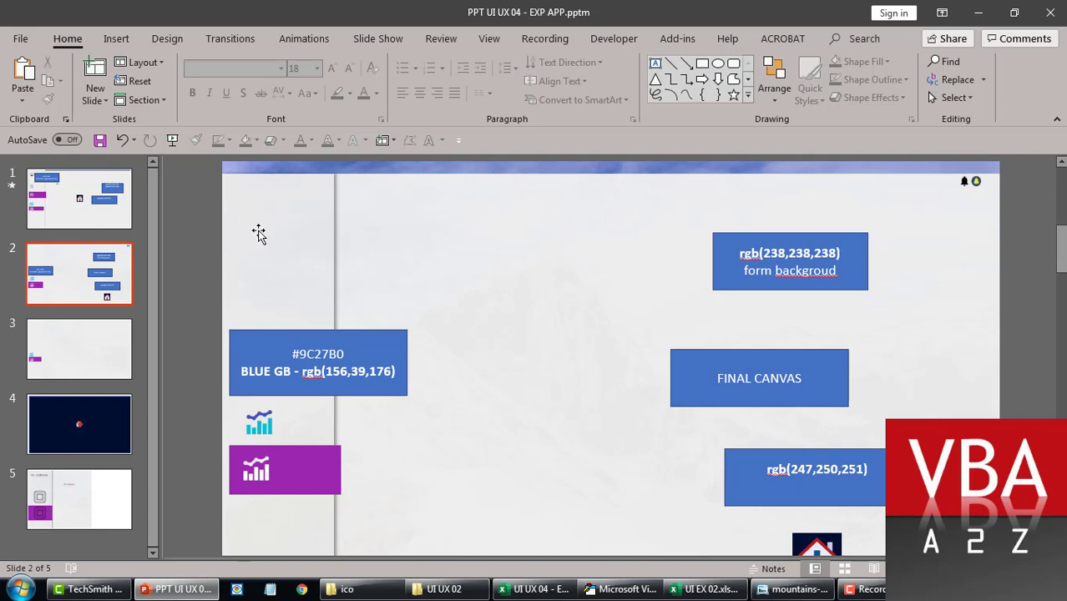
click(355, 249)
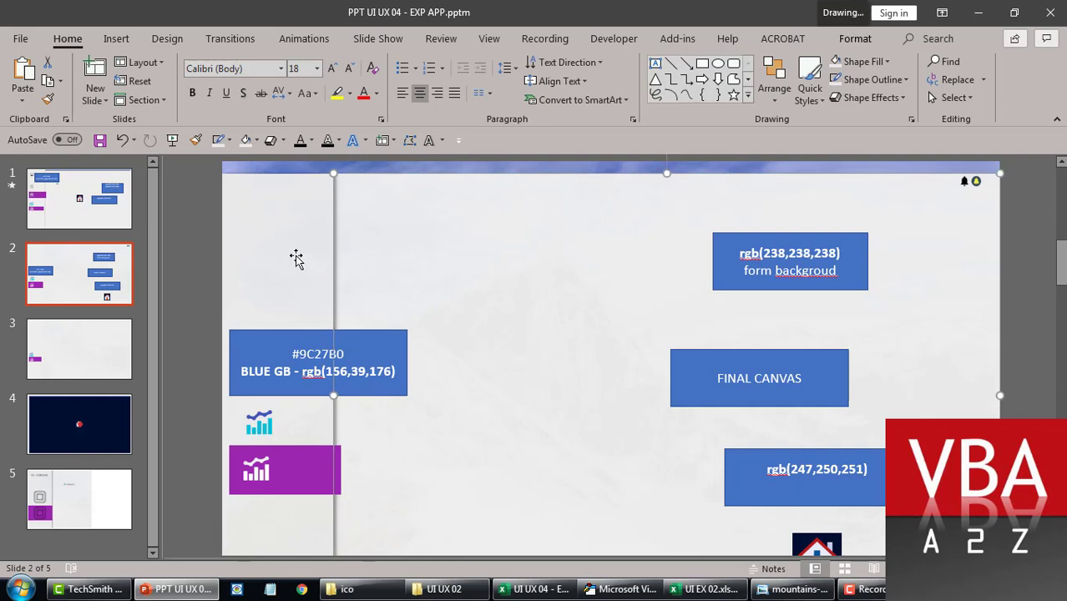
click(301, 222)
click(381, 248)
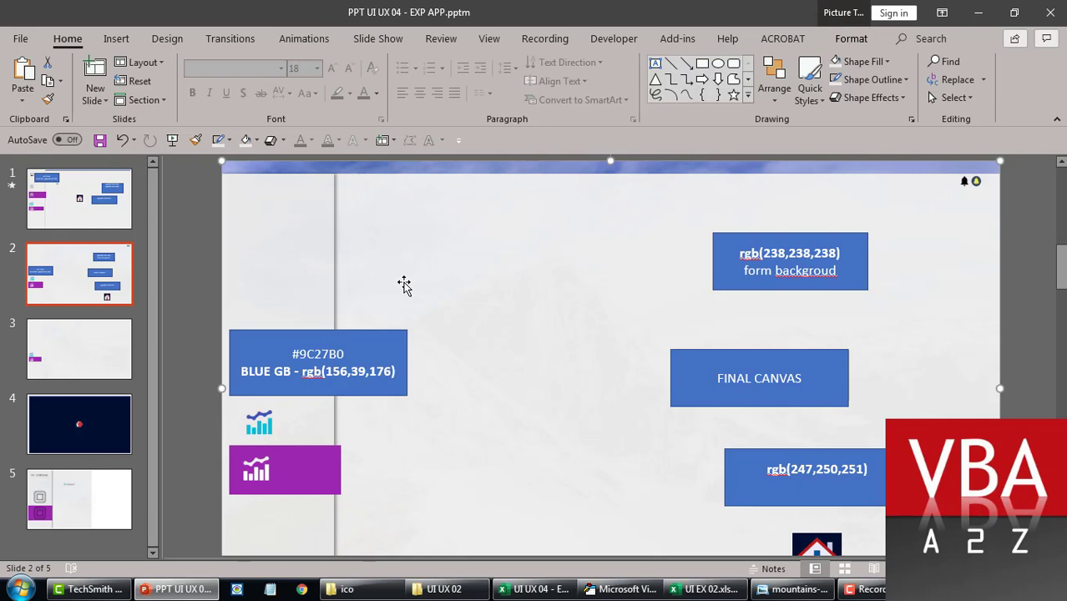
click(624, 589)
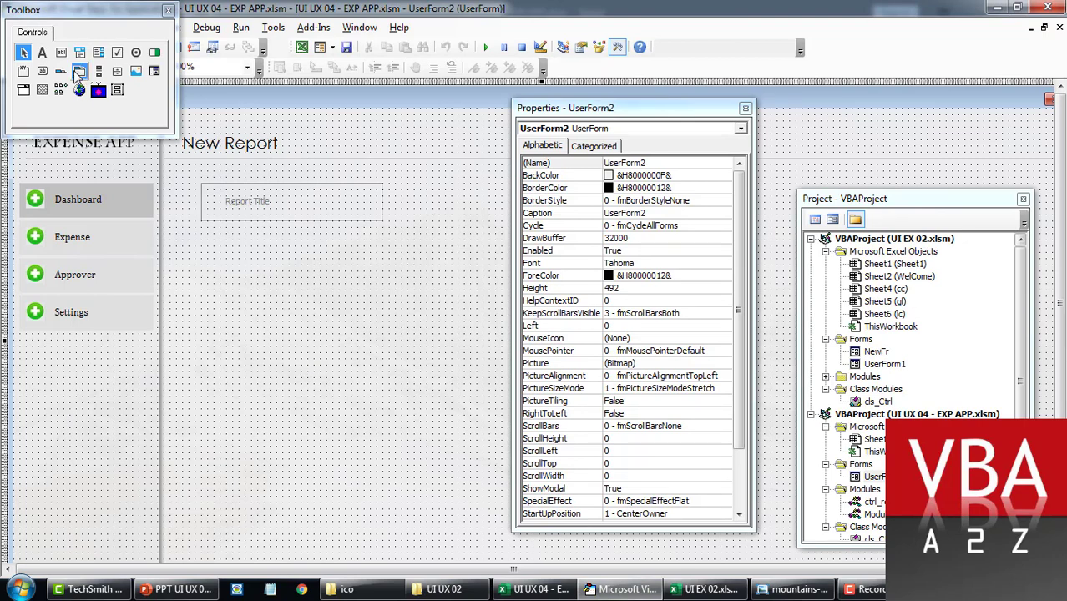
Step: Draw a tall label below Report Title and give it a grey Palette background
click(41, 55)
mouse_move(201, 225)
mouse_down()
mouse_move(278, 366)
mouse_move(418, 572)
mouse_move(366, 559)
mouse_up()
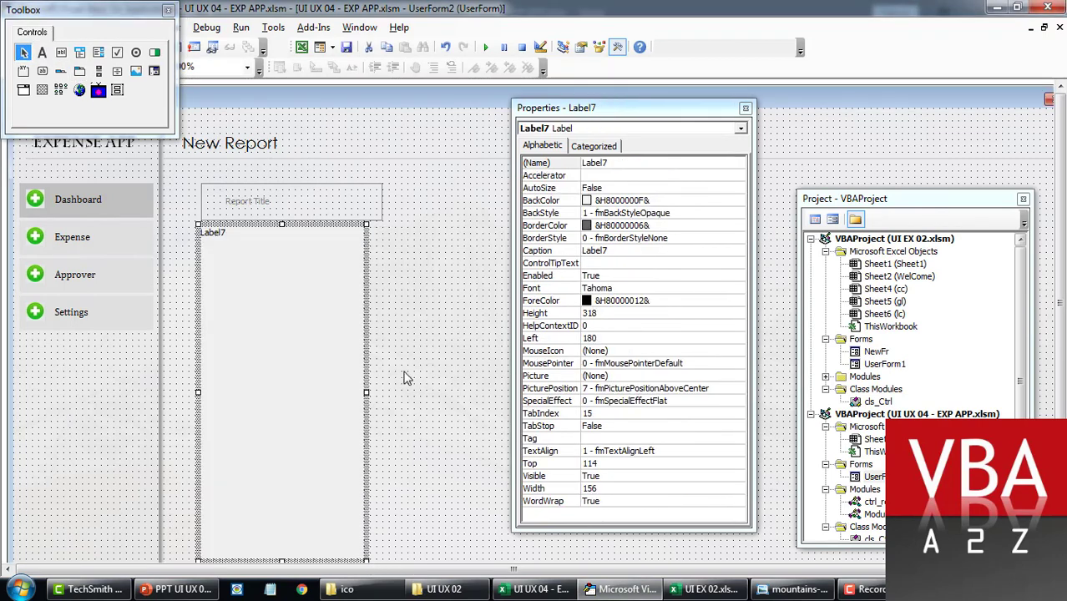
double_click(573, 201)
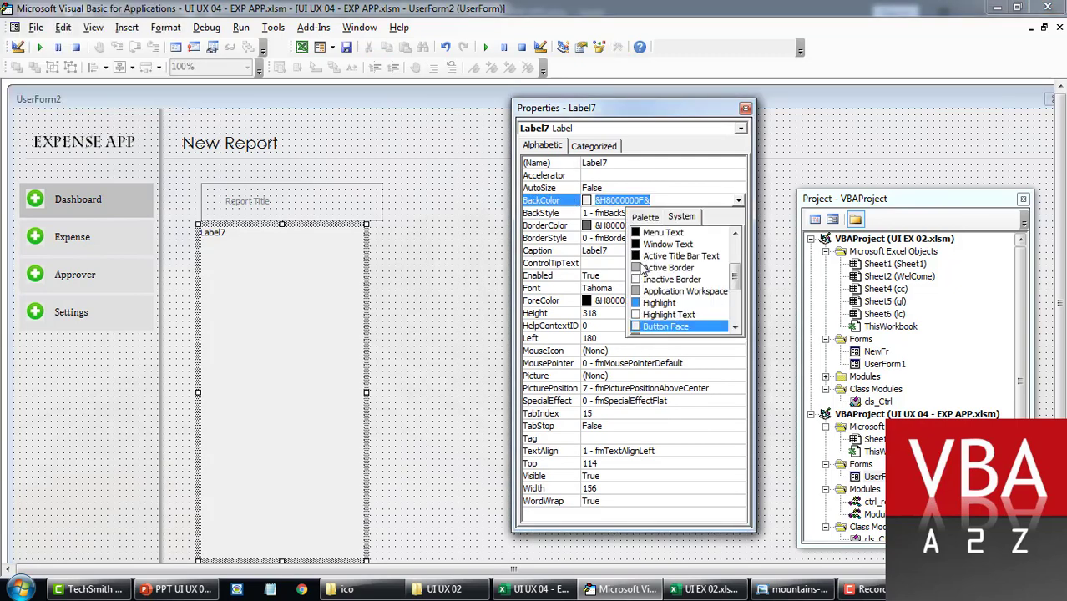
click(638, 219)
click(636, 261)
Step: Preview the form with F5, then close the running preview
click(448, 313)
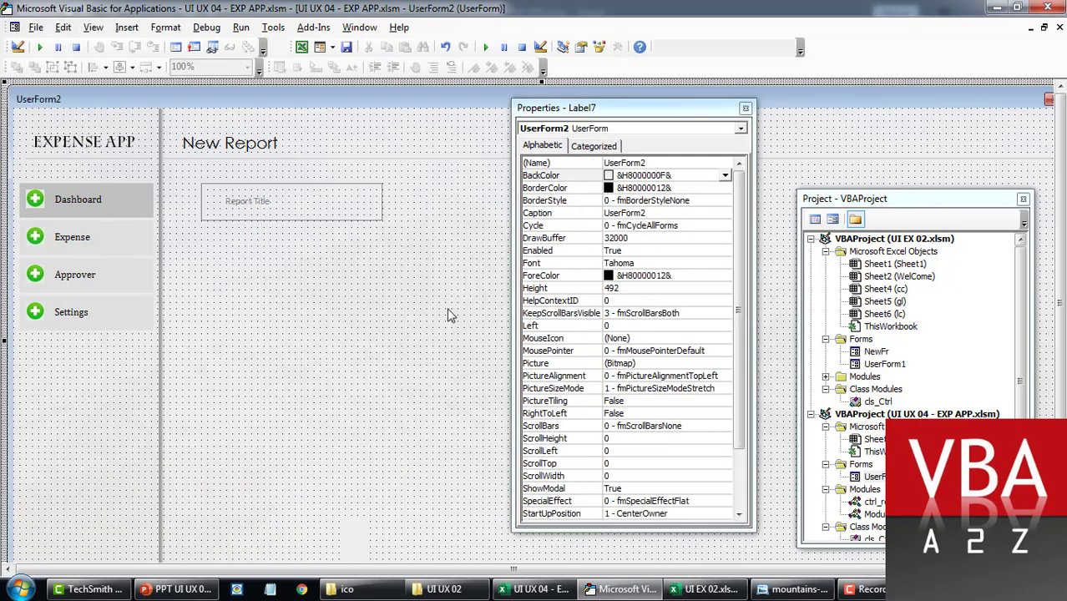
key(F5)
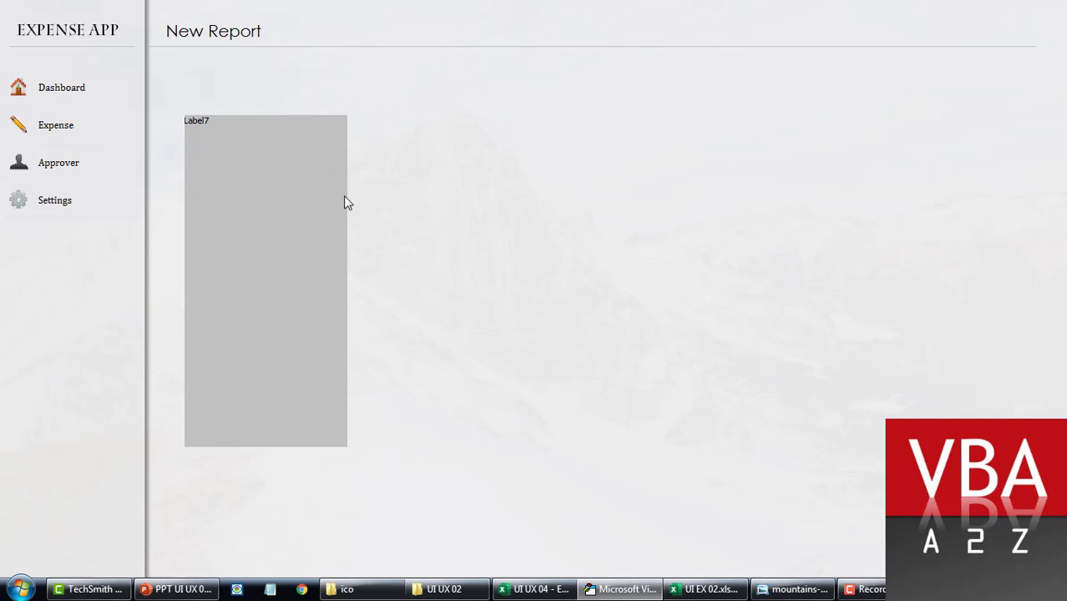
key(alt+F4)
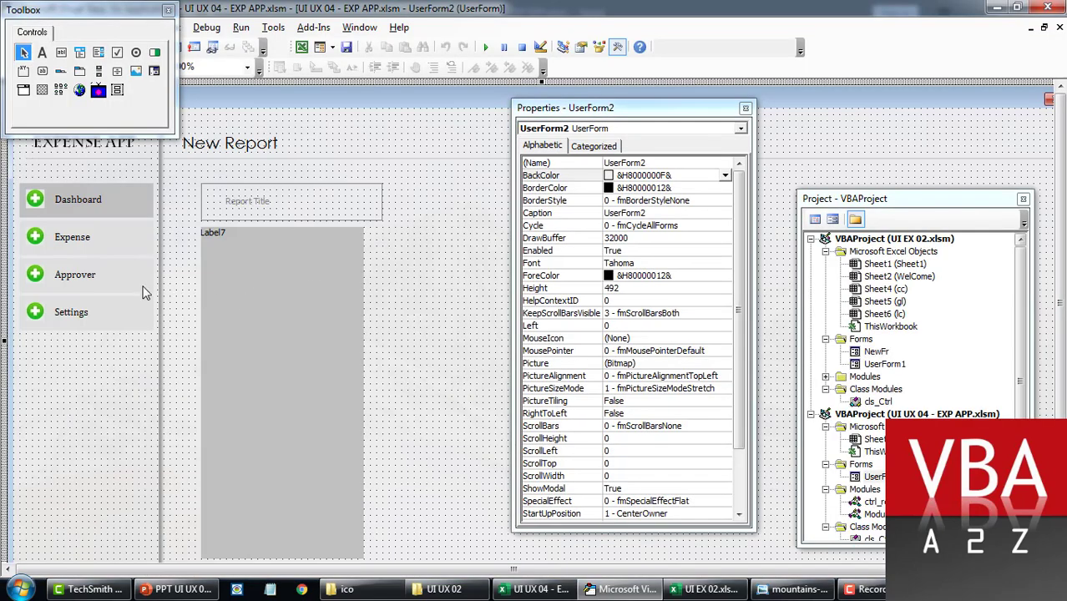
Step: Delete the grey Label7, test-run the form, and reselect the Settings menu item's controls
drag(122, 366, 153, 366)
key(F5)
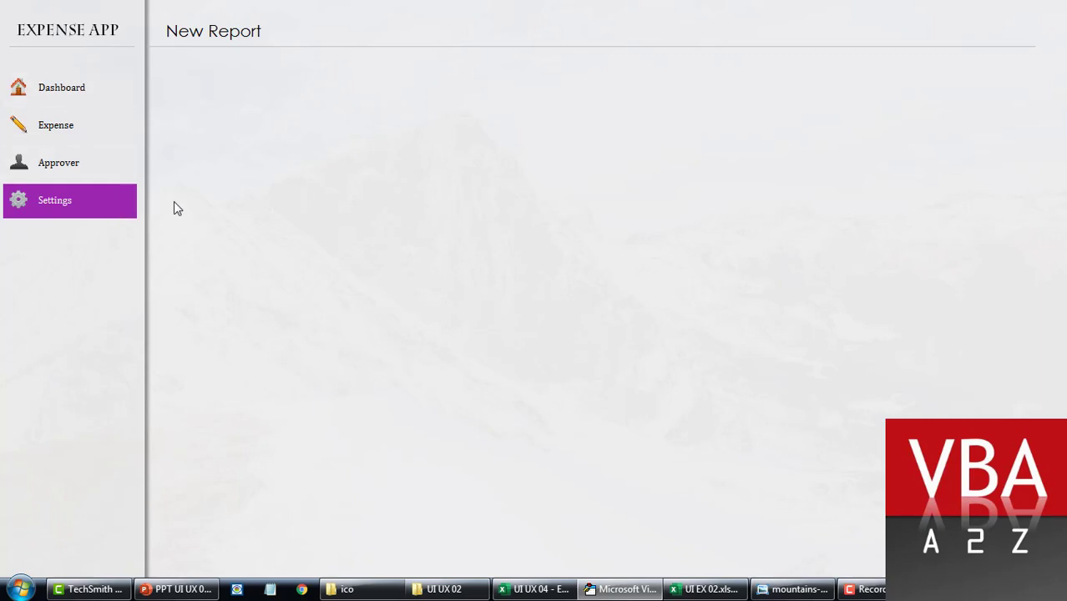
key(alt+F4)
drag(179, 343, 24, 309)
click(269, 370)
Step: Paste a copy of the Settings menu item and move it below the Report Title box
drag(218, 354, 22, 300)
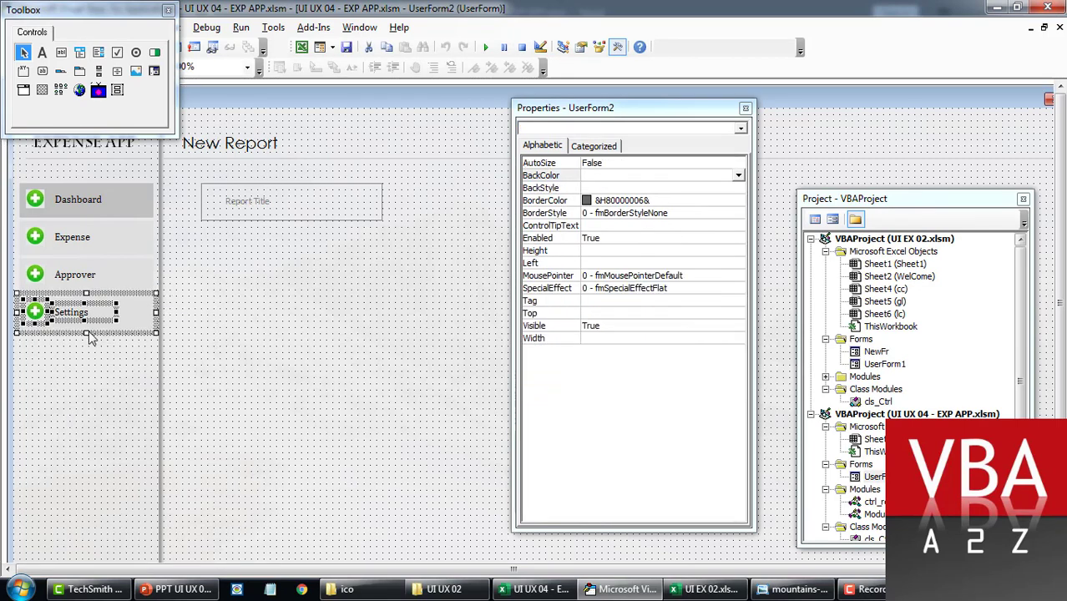
key(ctrl+v)
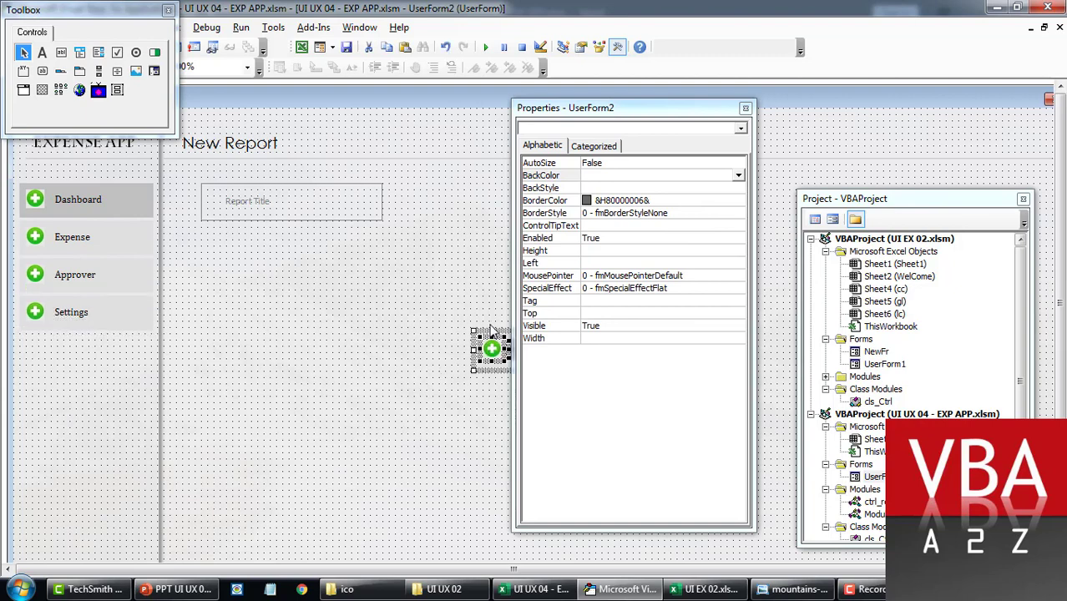
drag(491, 329, 238, 344)
click(323, 426)
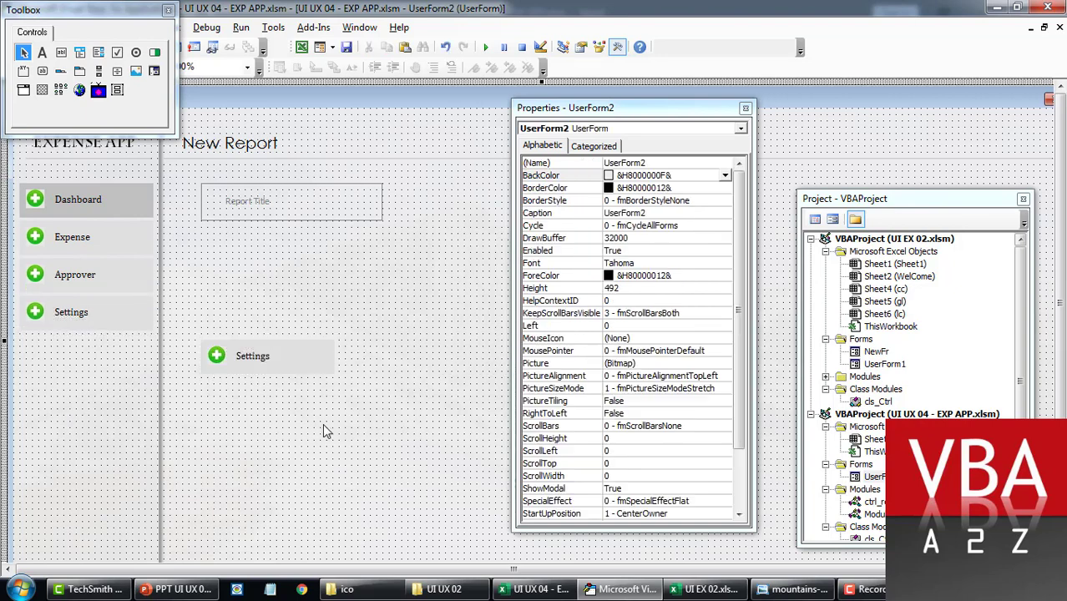
Step: Check the Settings parts' names: m_settings, m_settings_caption and m_settings_img
click(150, 324)
click(89, 319)
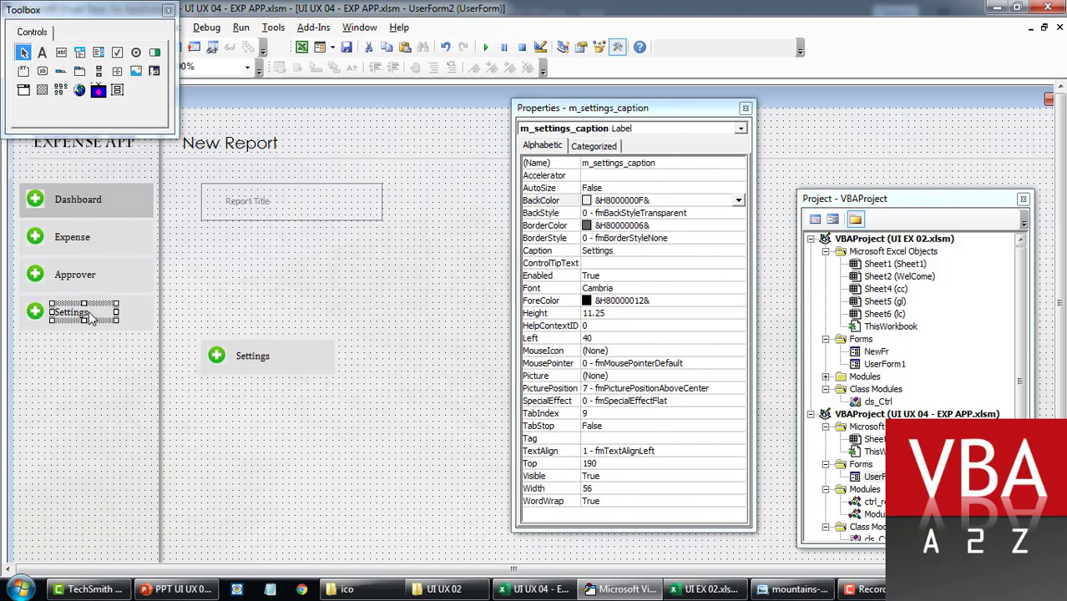
click(142, 318)
click(85, 319)
click(37, 319)
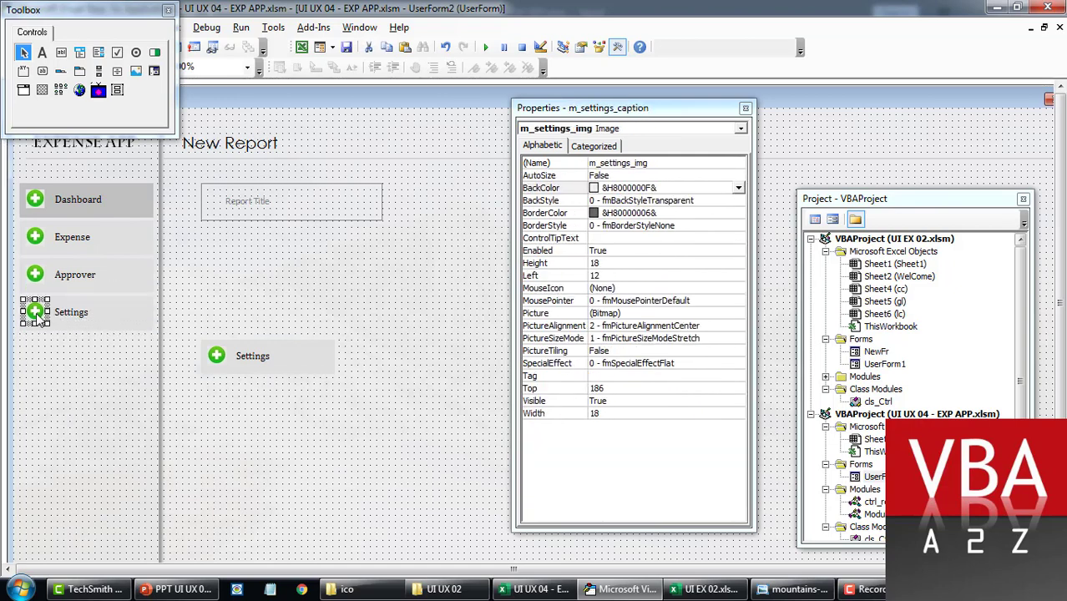
click(130, 321)
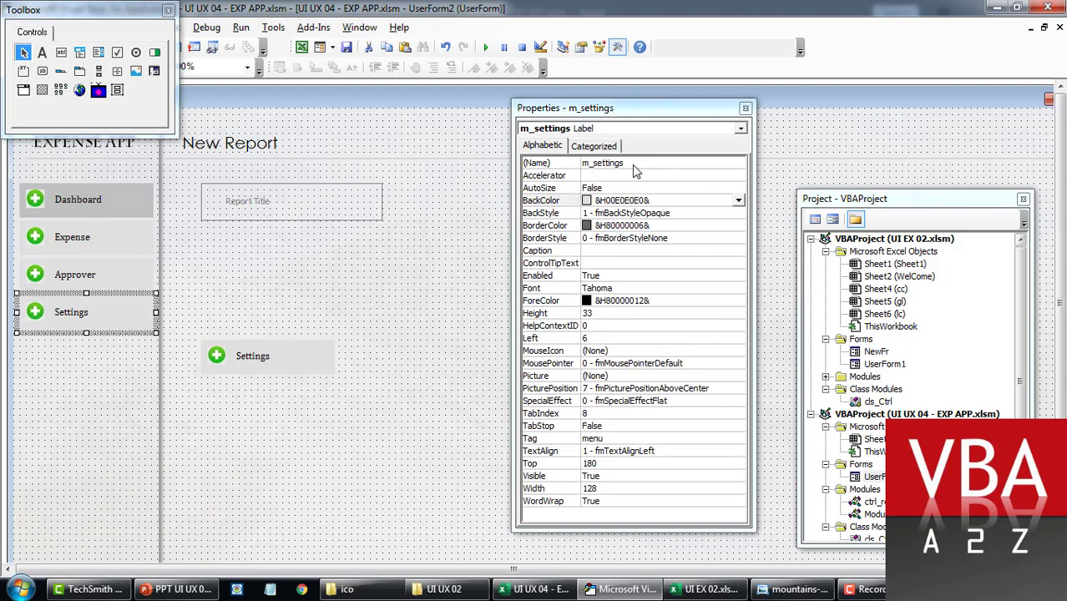
click(74, 317)
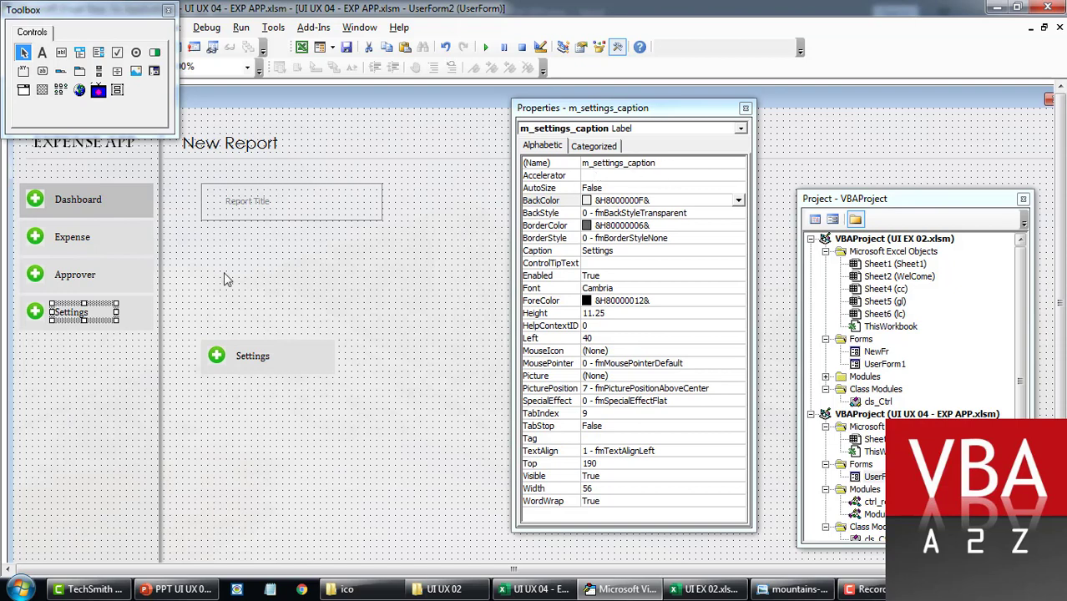
click(33, 314)
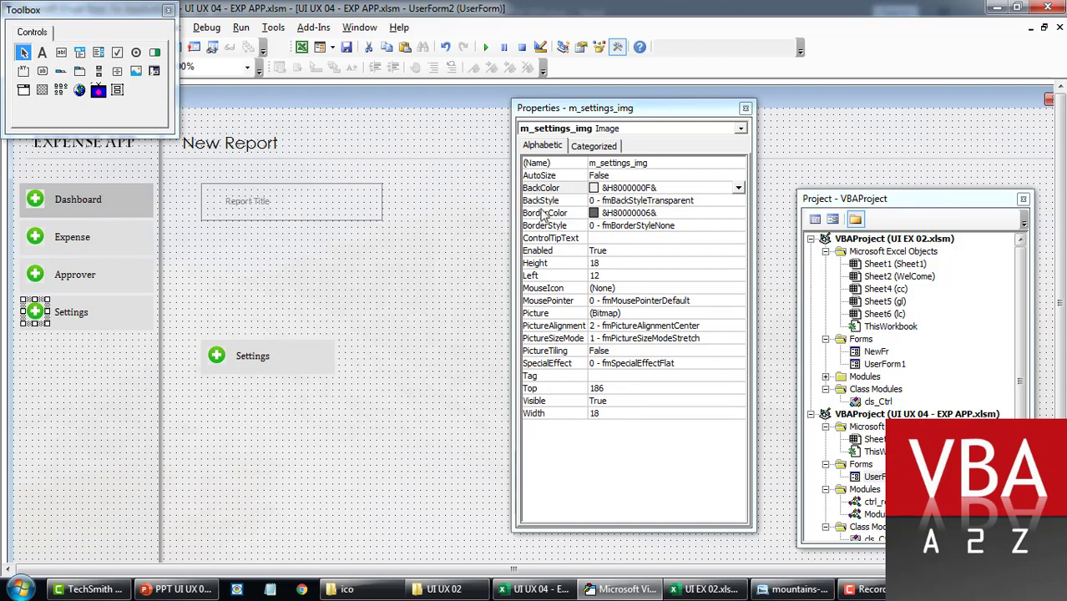
click(87, 316)
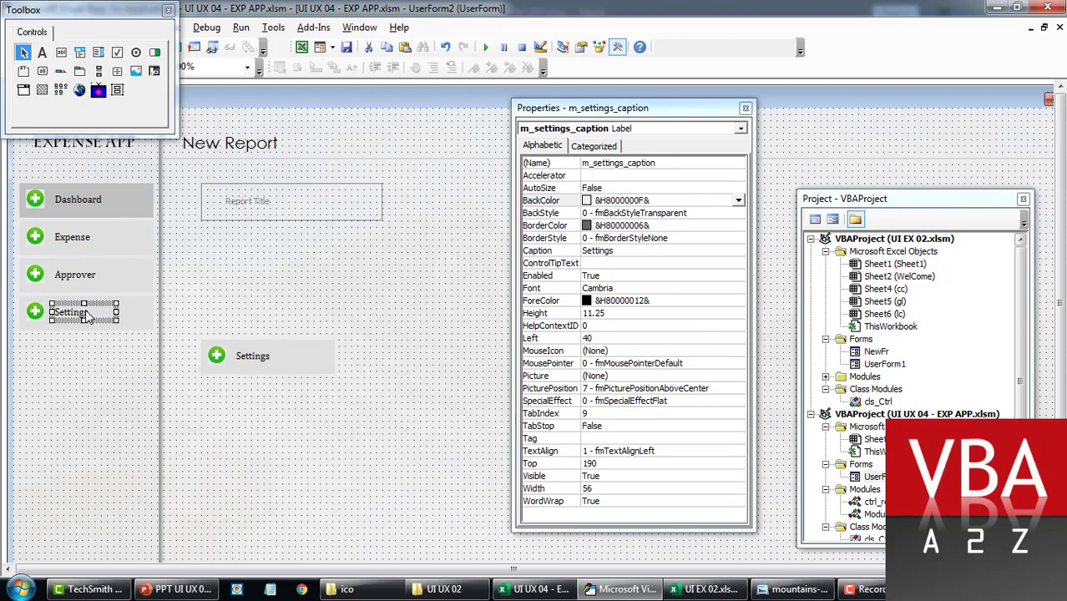
Step: Change the copied item's caption text to 'Reports'
click(443, 281)
click(266, 361)
click(271, 355)
drag(272, 356, 219, 359)
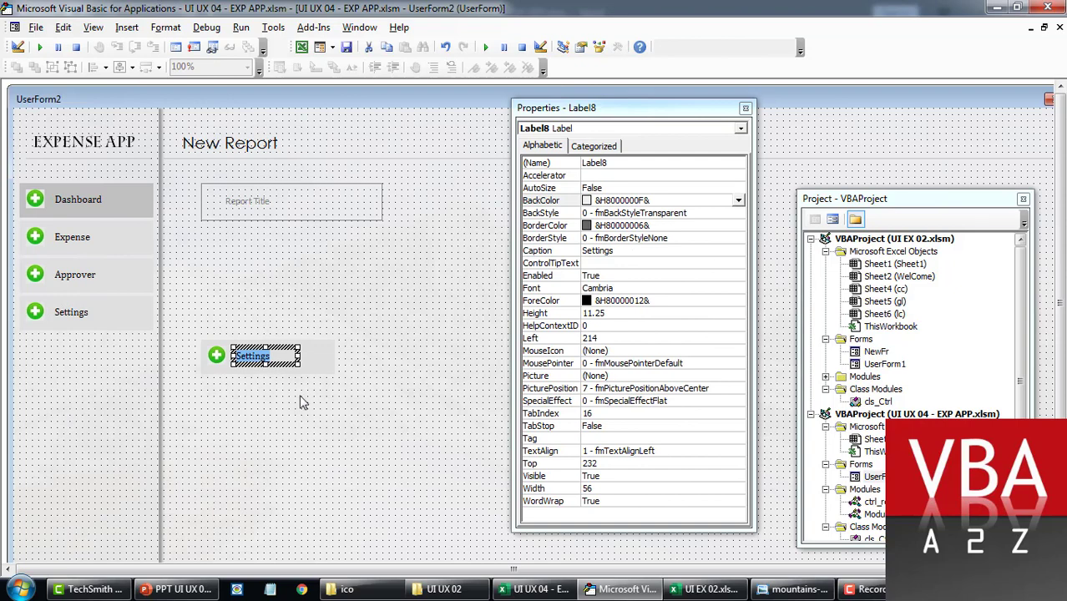
text(Reprot)
key(ctrl+a)
text(Reports)
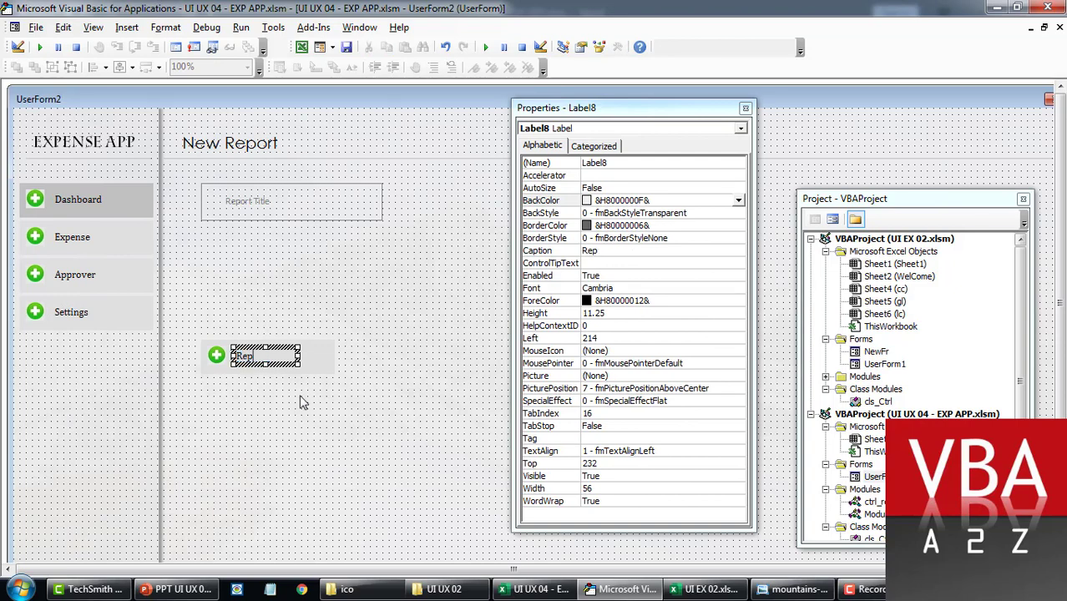
click(326, 415)
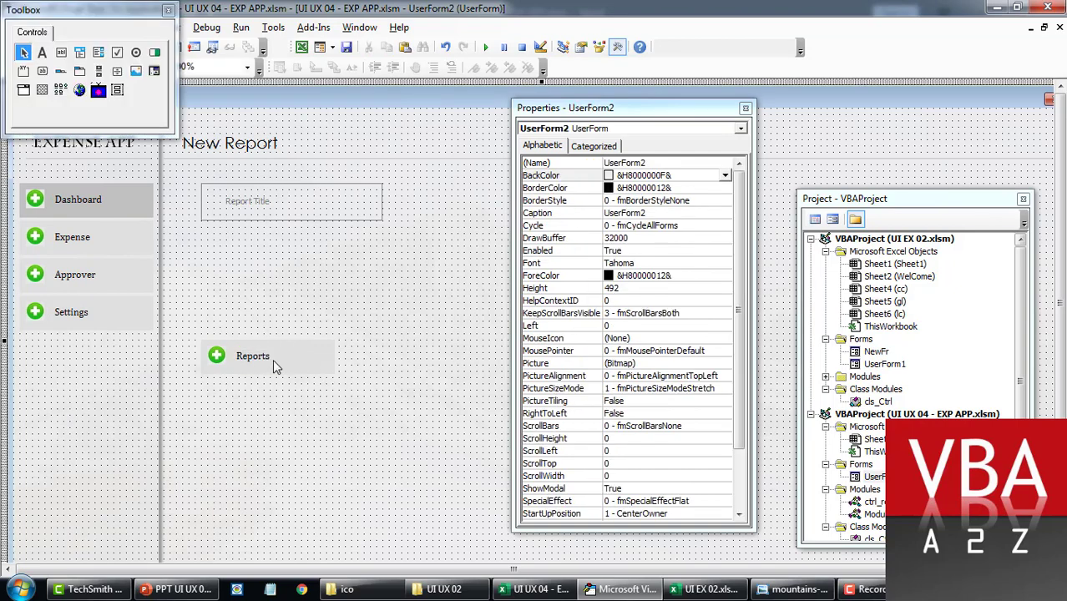
click(272, 359)
Step: Rename the copy's background label to m_reports
click(332, 364)
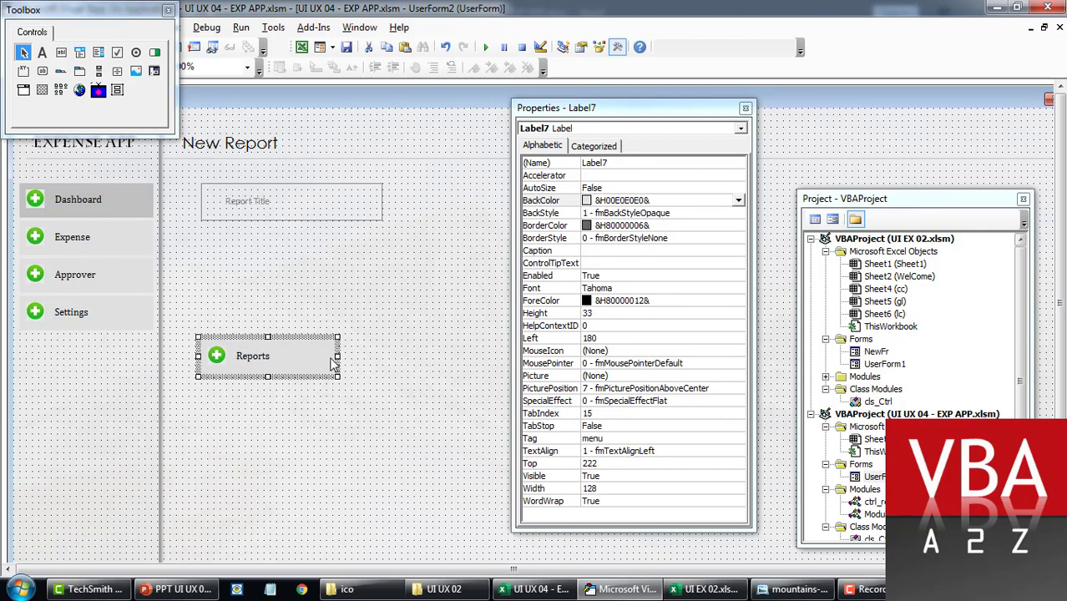
click(622, 164)
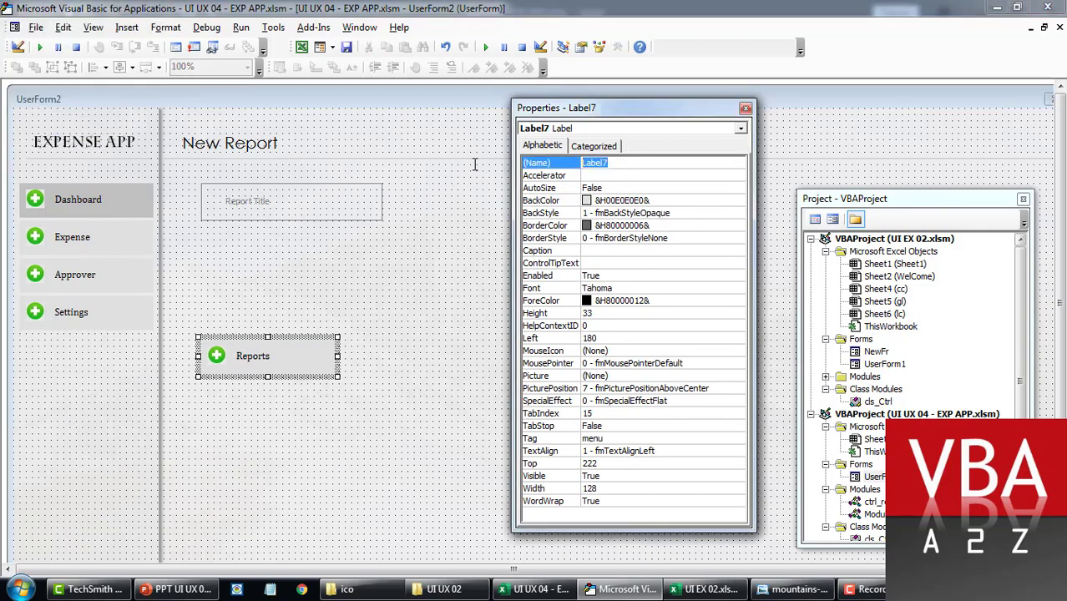
text(m)
text(eports)
key(Return)
Step: Rename the caption label m_reports_caption and start naming the icon from m_reports
click(264, 358)
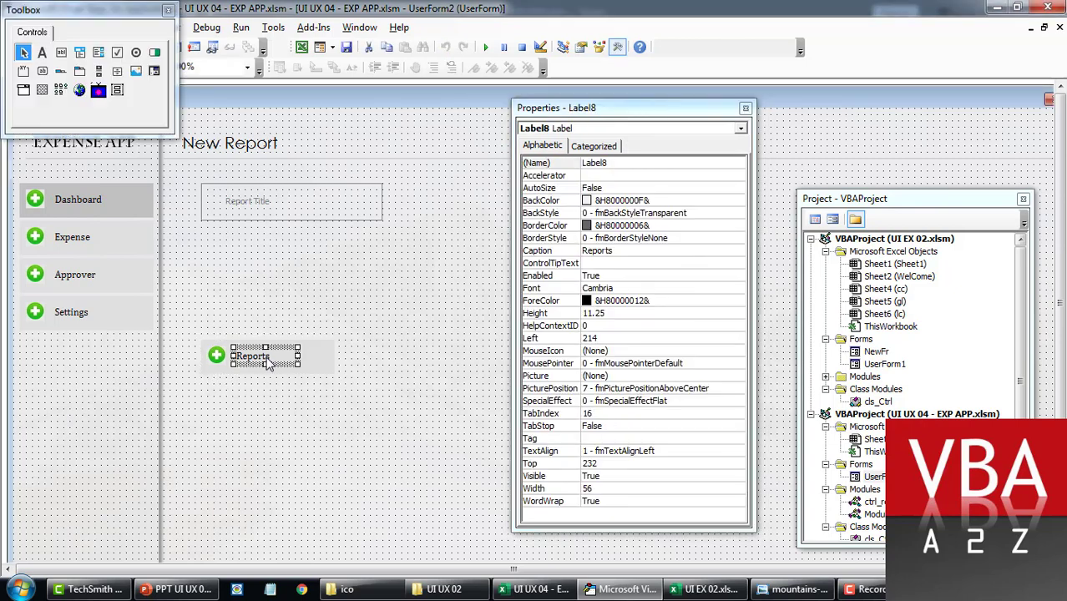
click(565, 163)
text(m_reports)
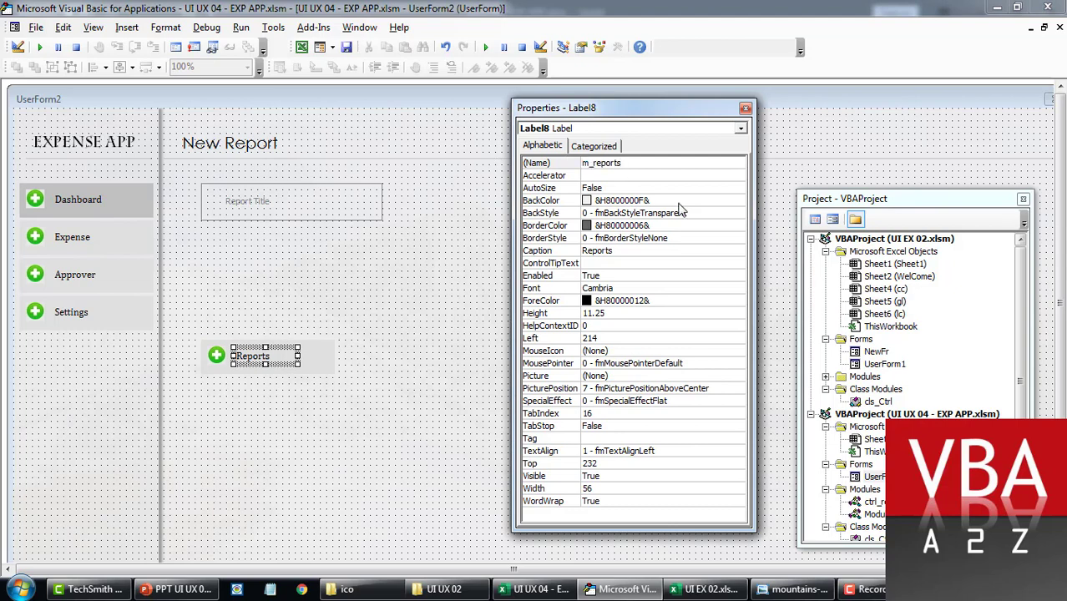
text(_caption)
key(Return)
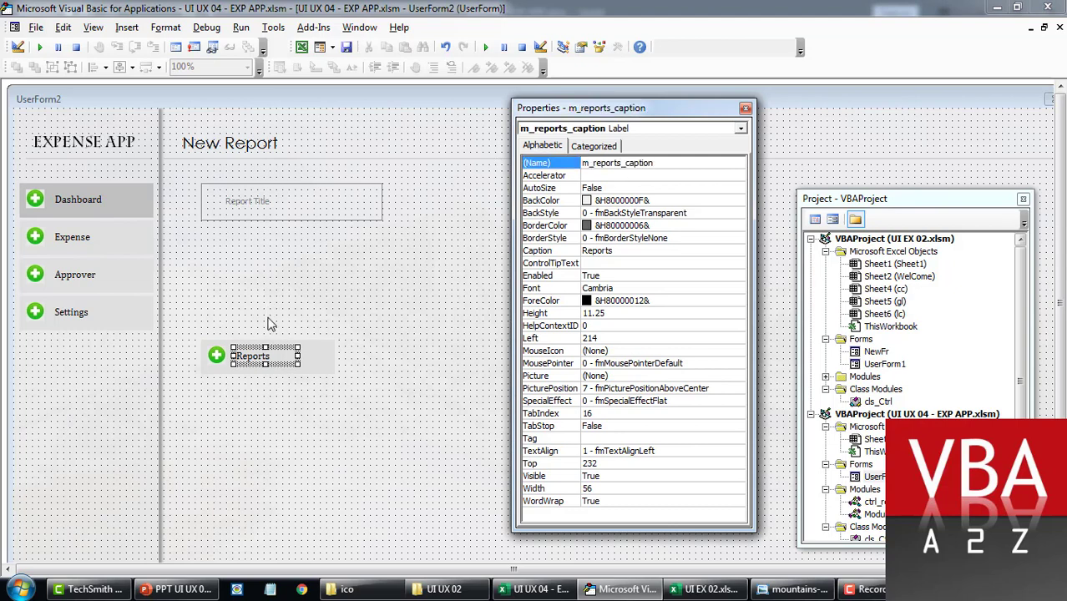
click(220, 356)
click(619, 163)
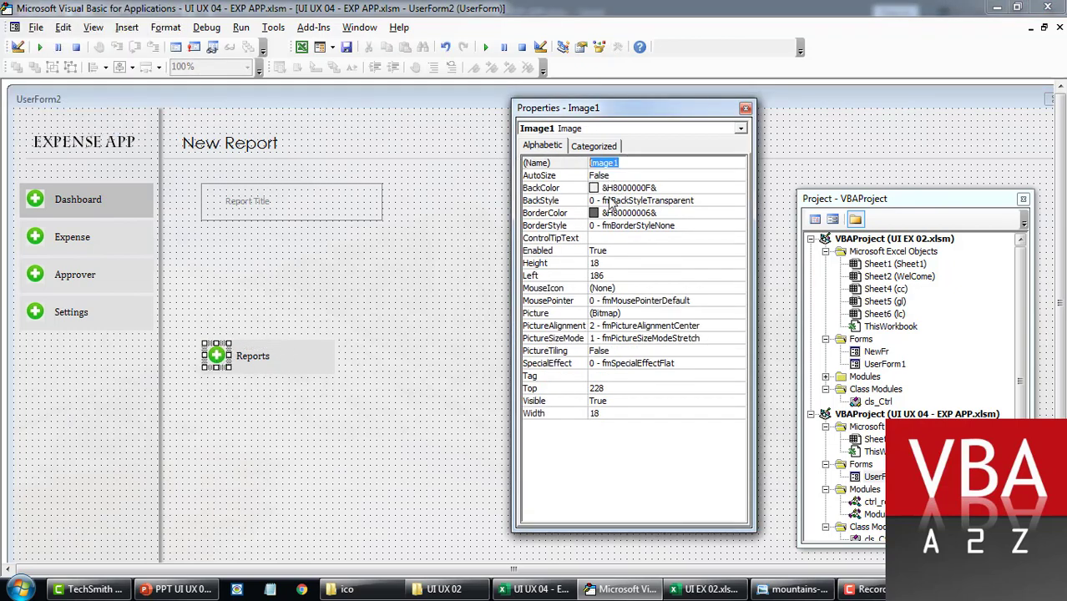
text(m_reports)
Step: Finish naming the icon m_reports_img and move the Settings item down to make room
text(_img)
key(Return)
click(33, 311)
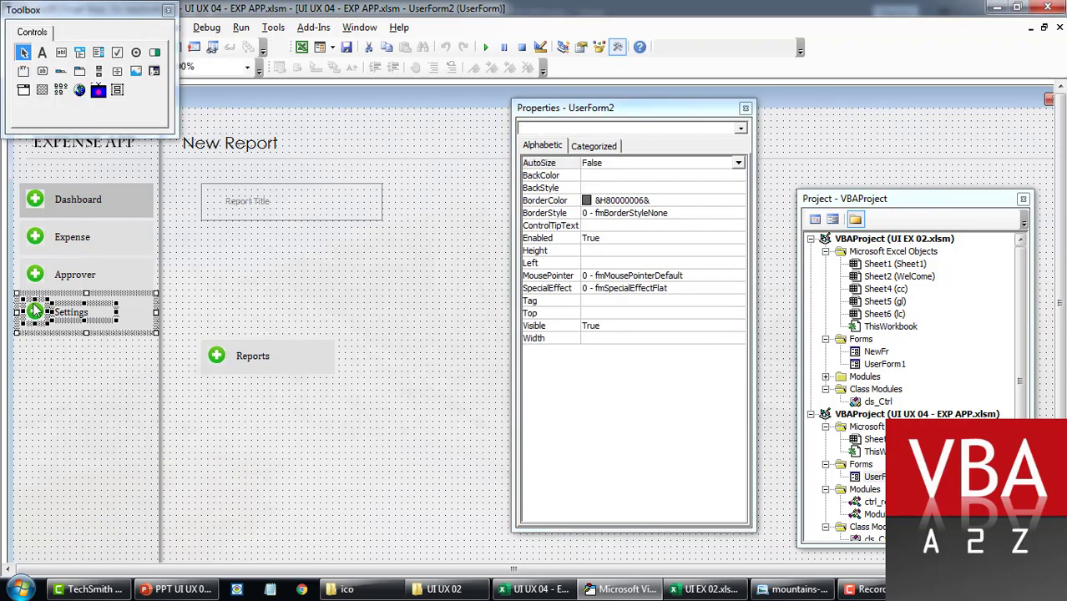
drag(84, 317, 89, 380)
click(341, 402)
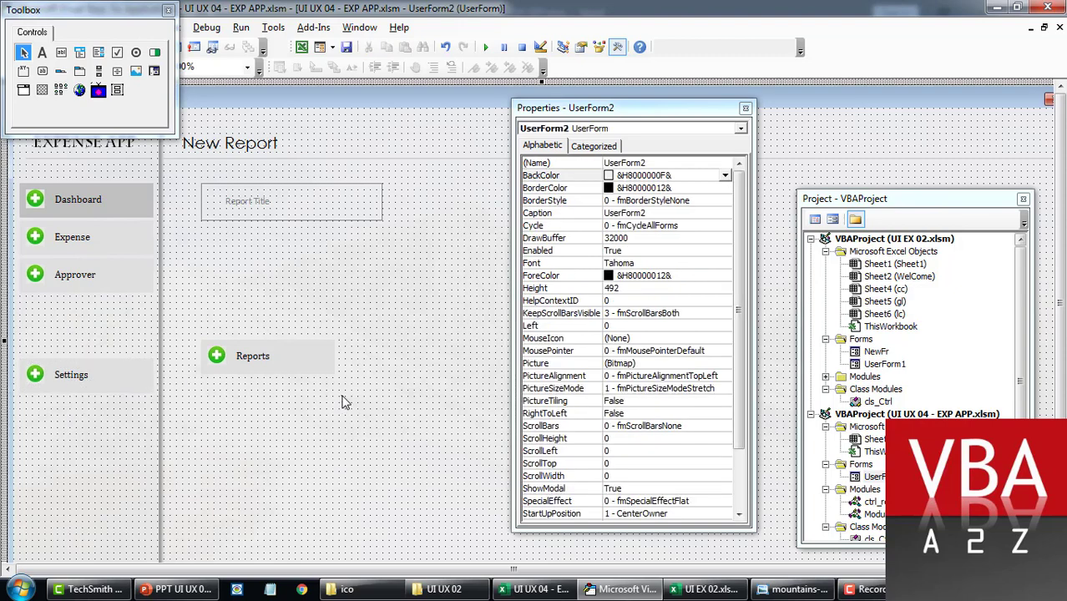
Step: Move the Reports item into the sidebar above Settings and align Settings beneath it
drag(250, 356, 75, 324)
click(200, 396)
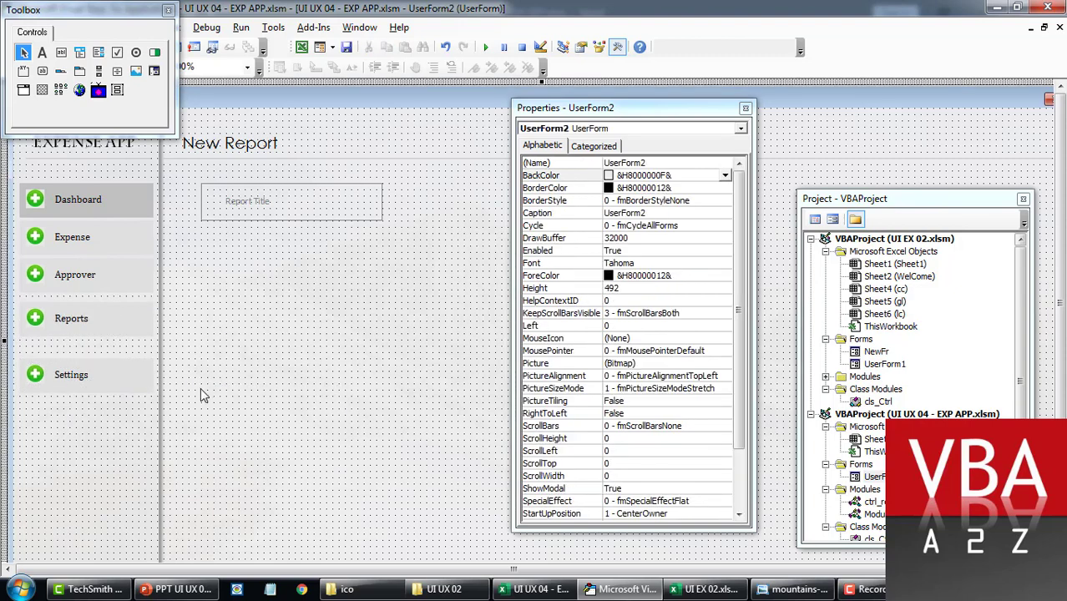
click(38, 372)
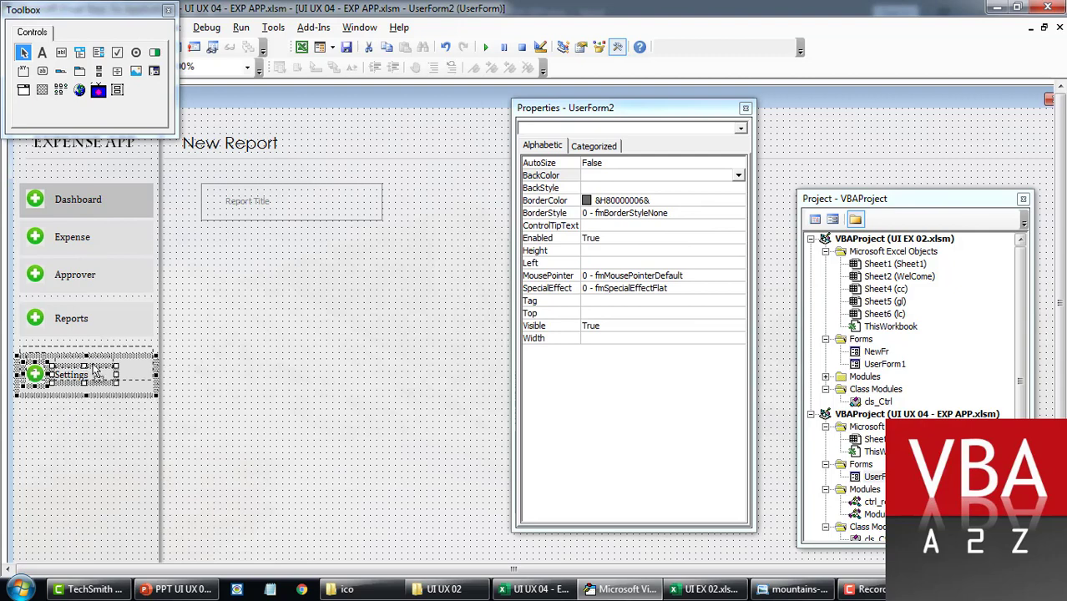
drag(94, 369, 95, 358)
click(194, 389)
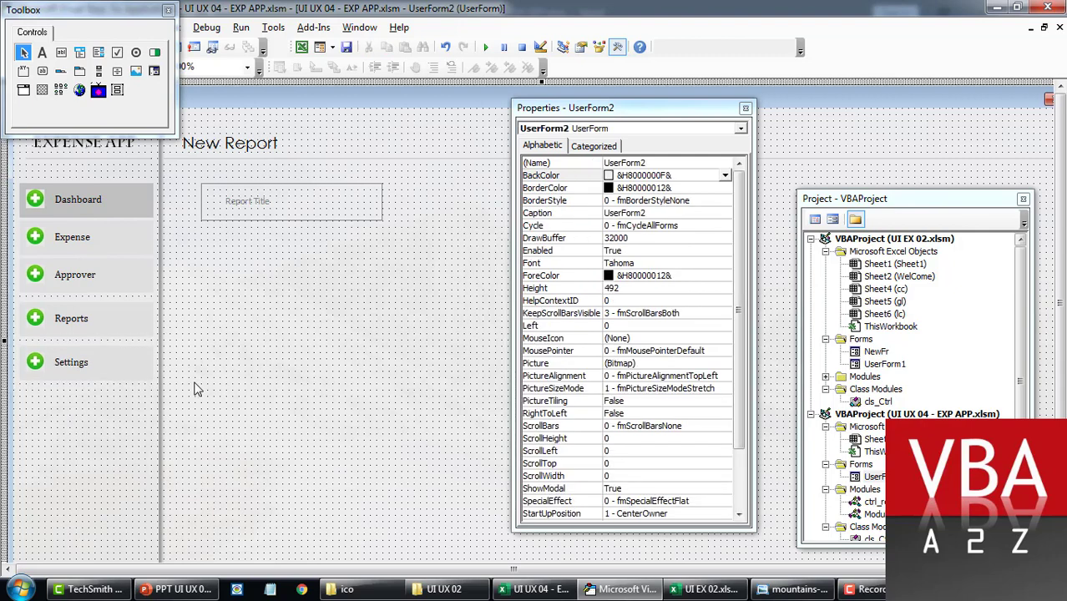
Step: Test-run the form, dismiss the File not found error, and inspect the Reports label's properties
key(F5)
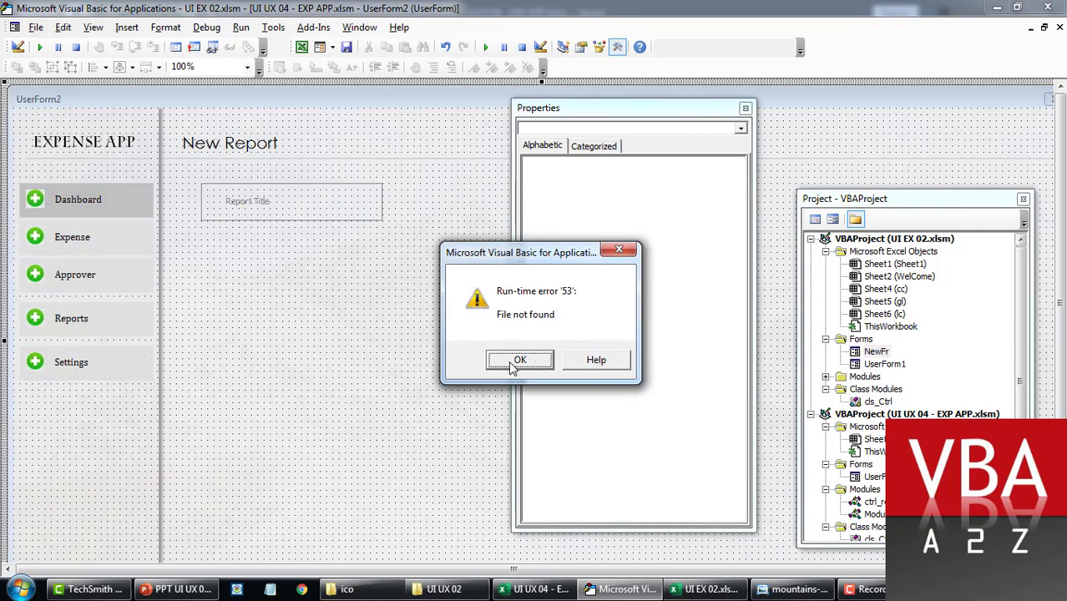
click(518, 359)
click(82, 326)
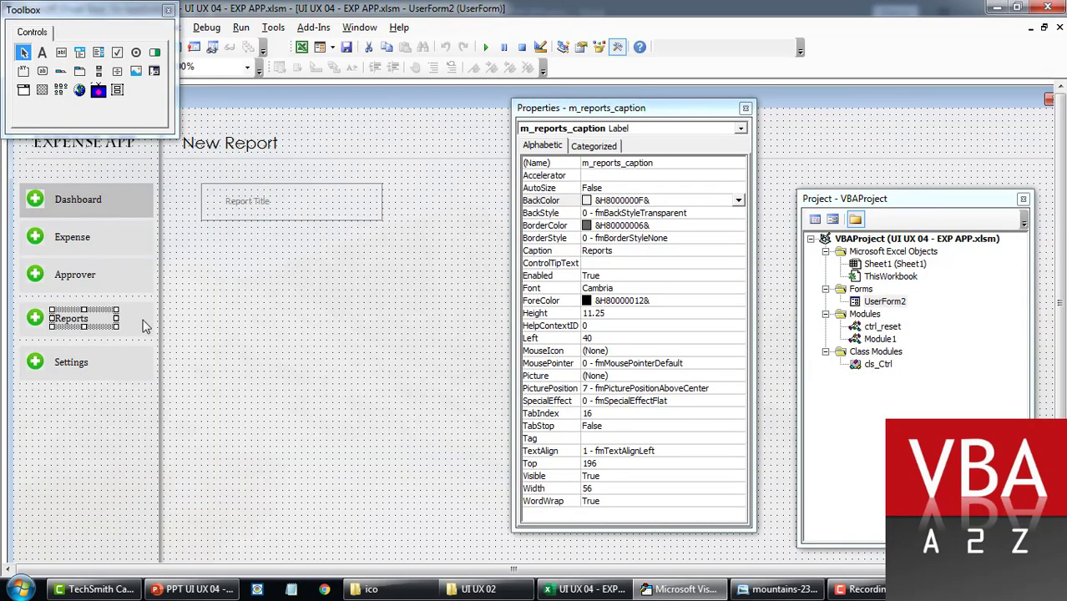
click(147, 326)
click(655, 155)
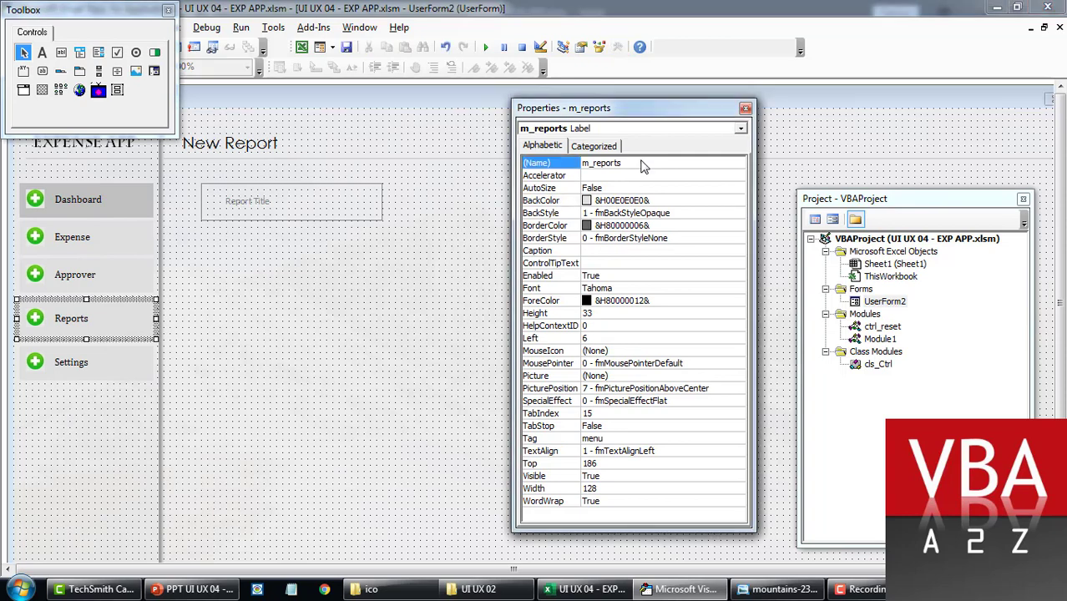
click(351, 339)
click(372, 589)
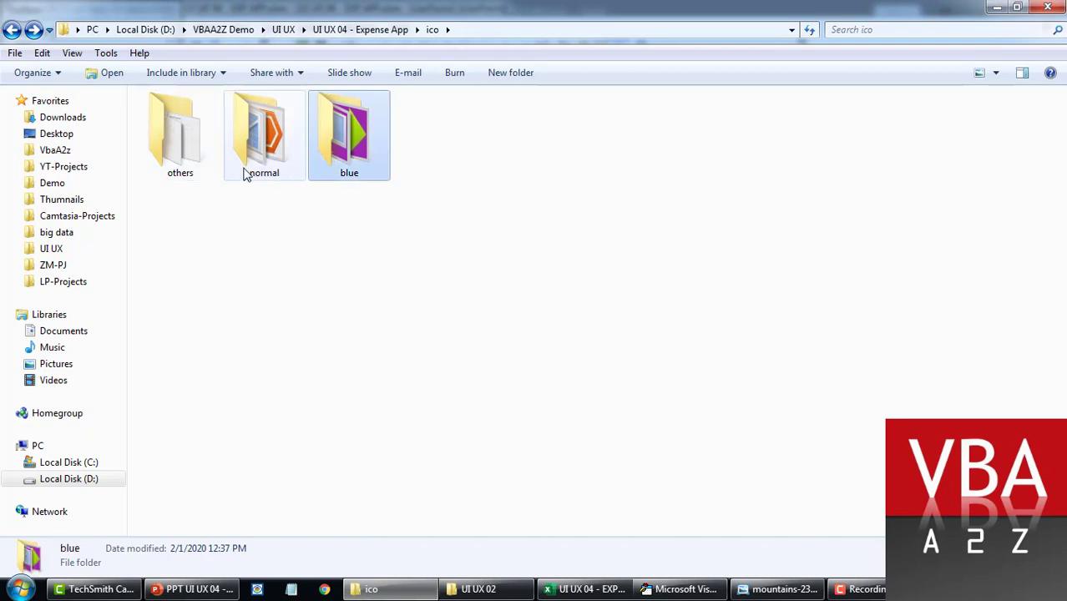
Step: Rename the blue folder's 456.jpg bar-chart icon to m_reports.jpg
click(274, 177)
double_click(361, 163)
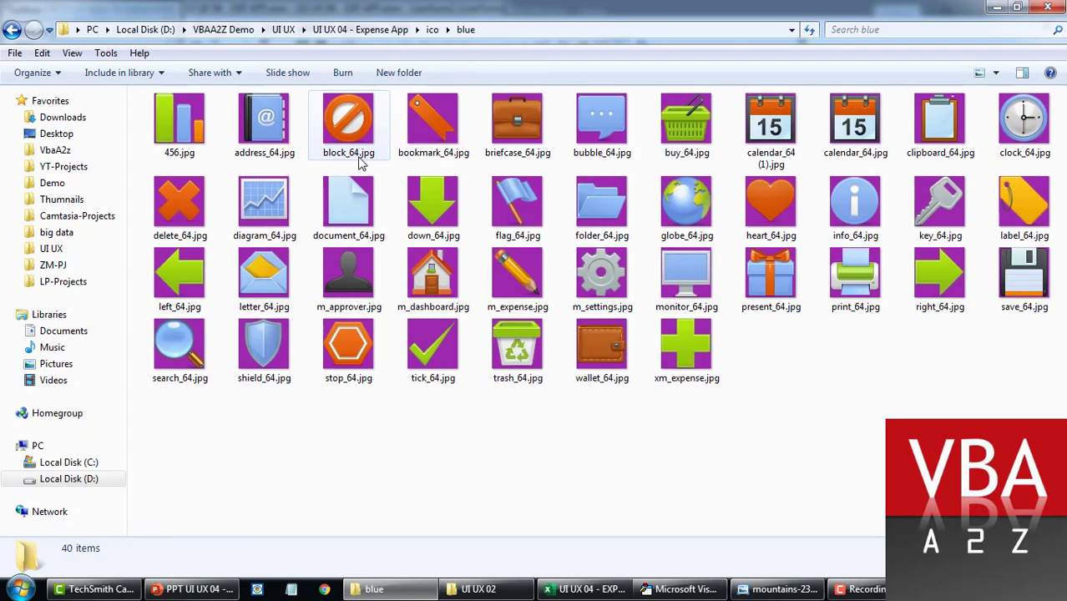
click(156, 127)
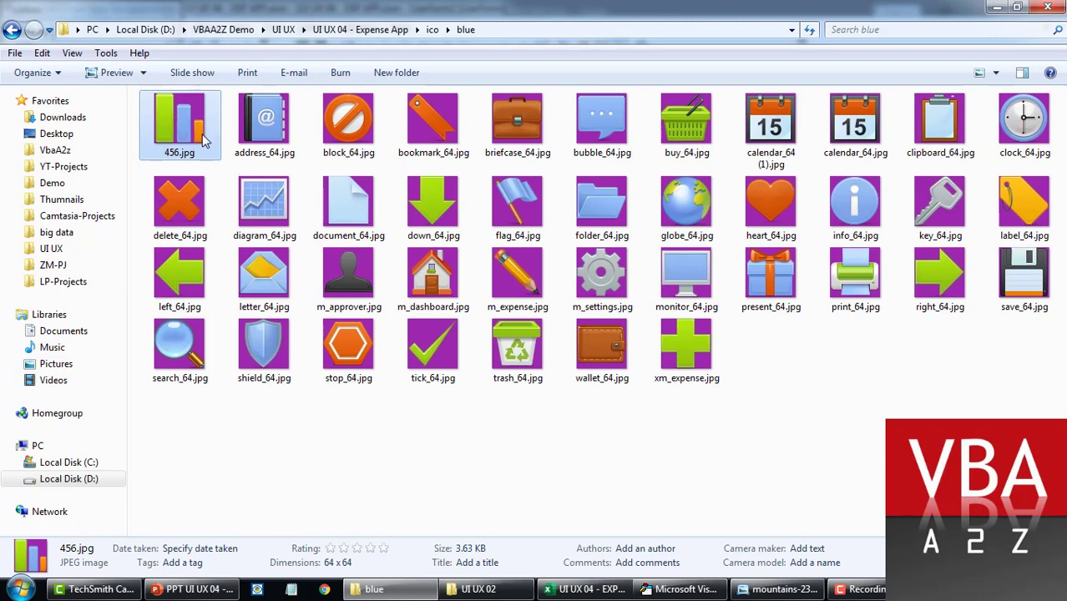
key(F2)
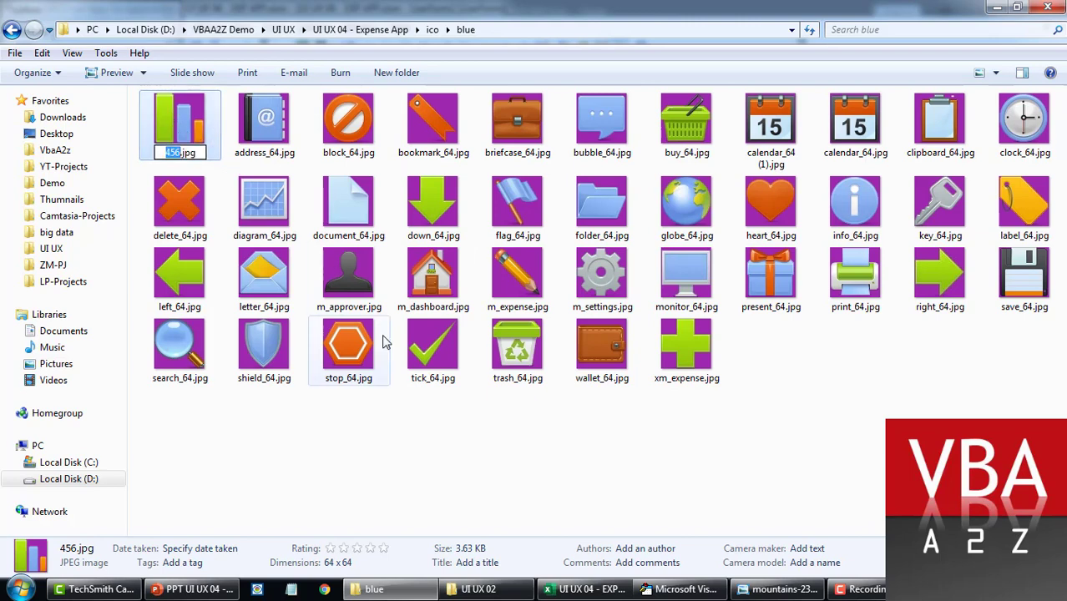
text(m_reports)
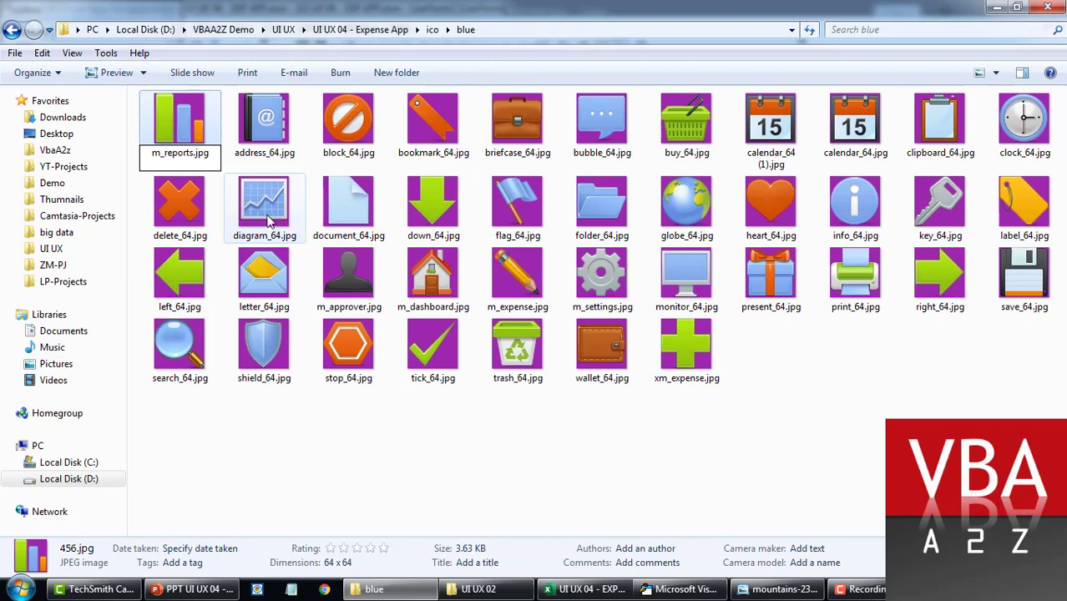
click(263, 214)
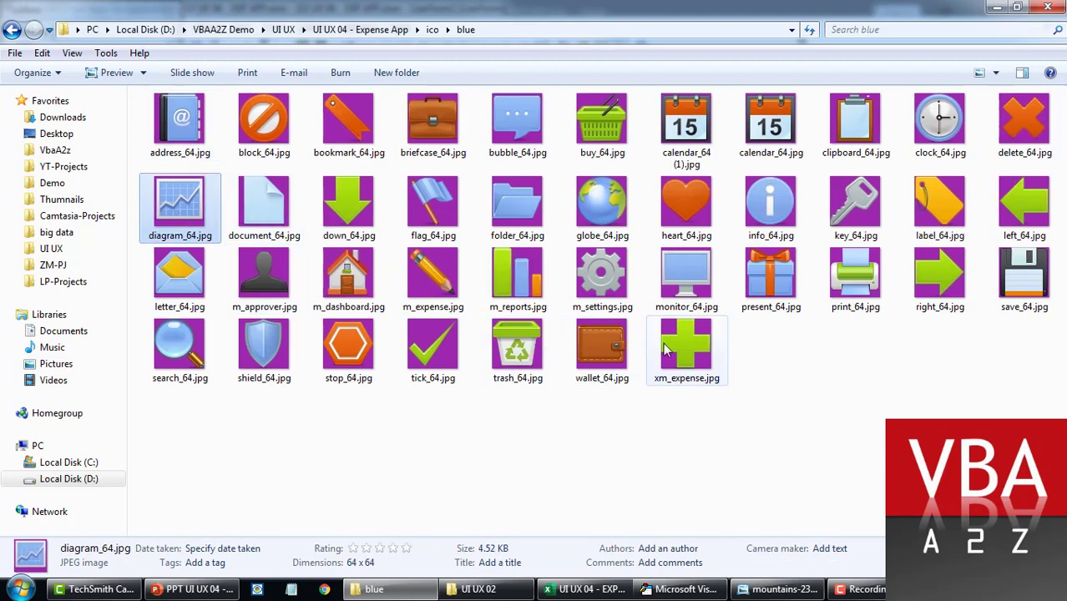
click(518, 306)
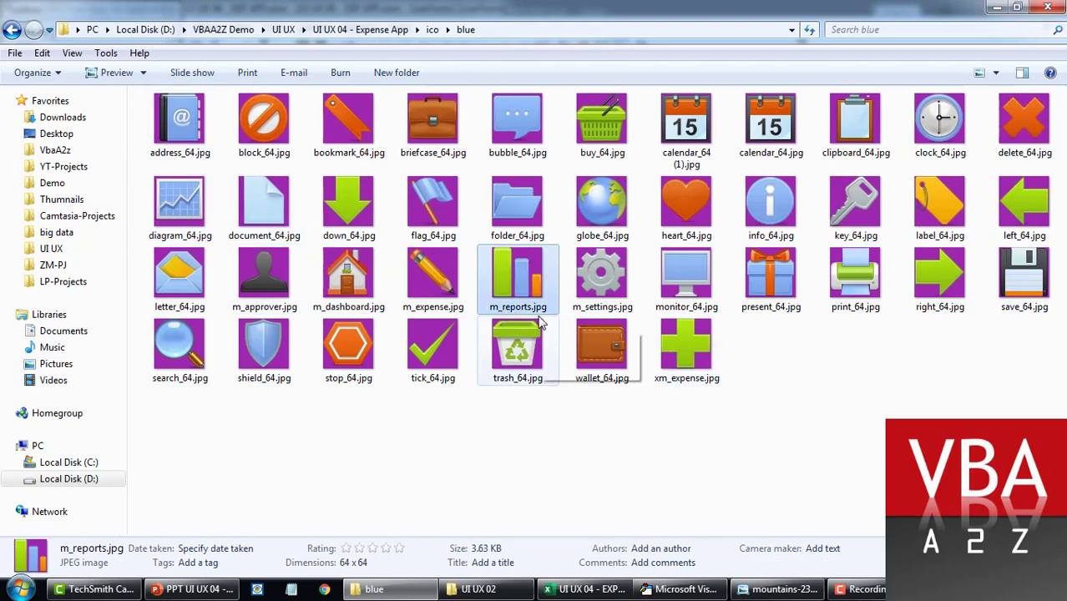
Step: Rename the normal folder's e645.jpg bar-chart icon to m_reports.jpg
key(BackSpace)
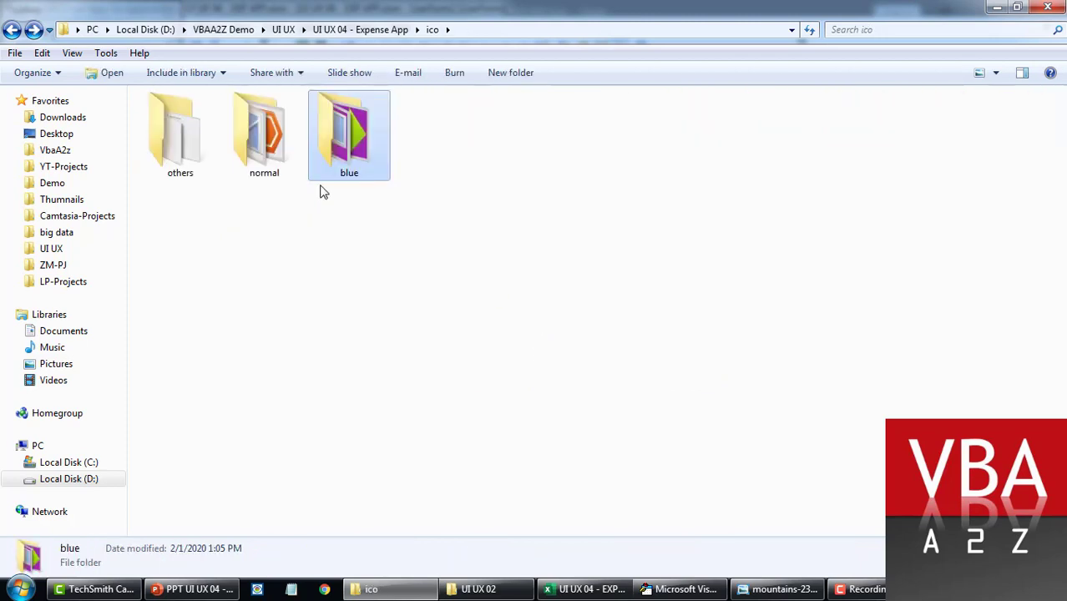
double_click(282, 176)
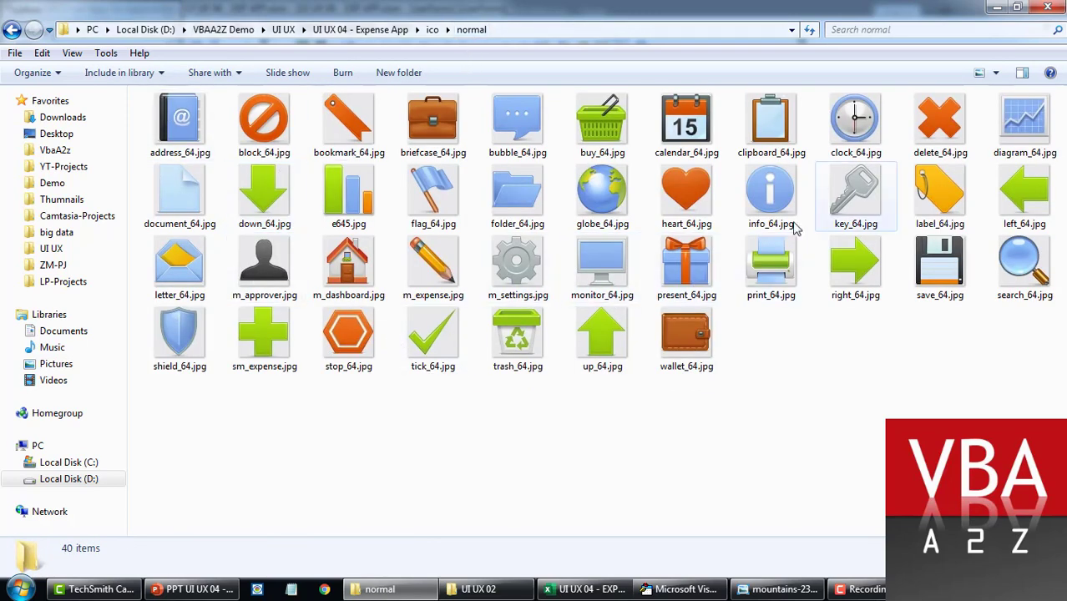
click(350, 192)
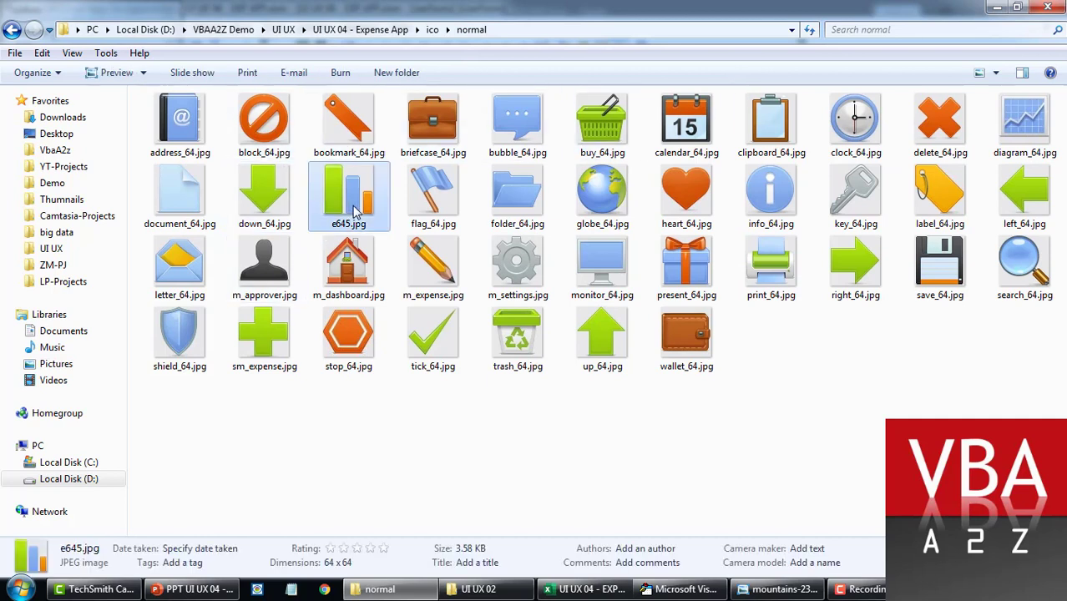
key(F2)
text(m_reports)
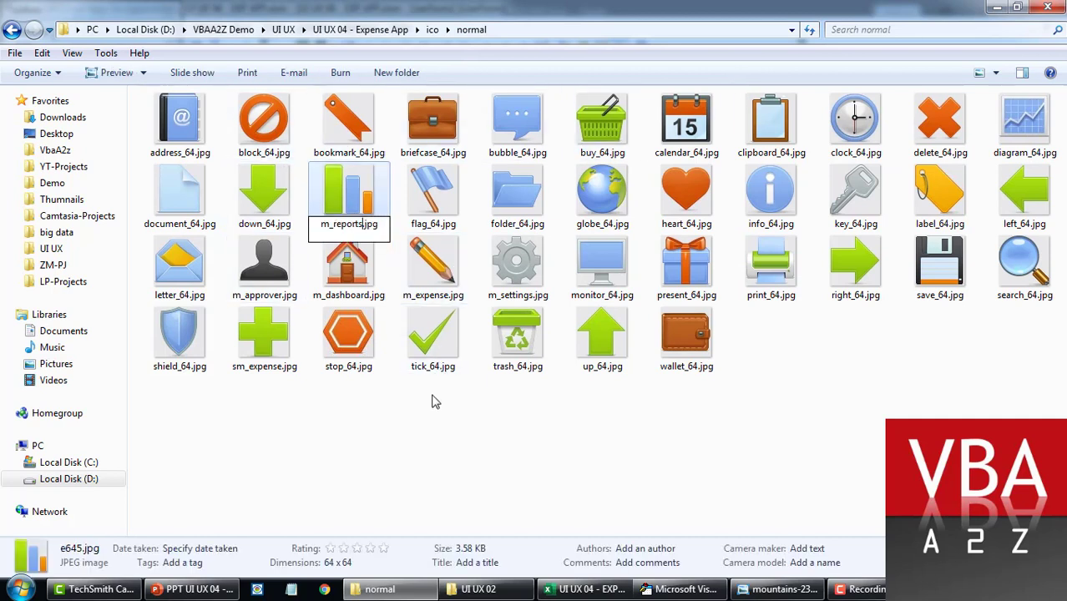
click(429, 470)
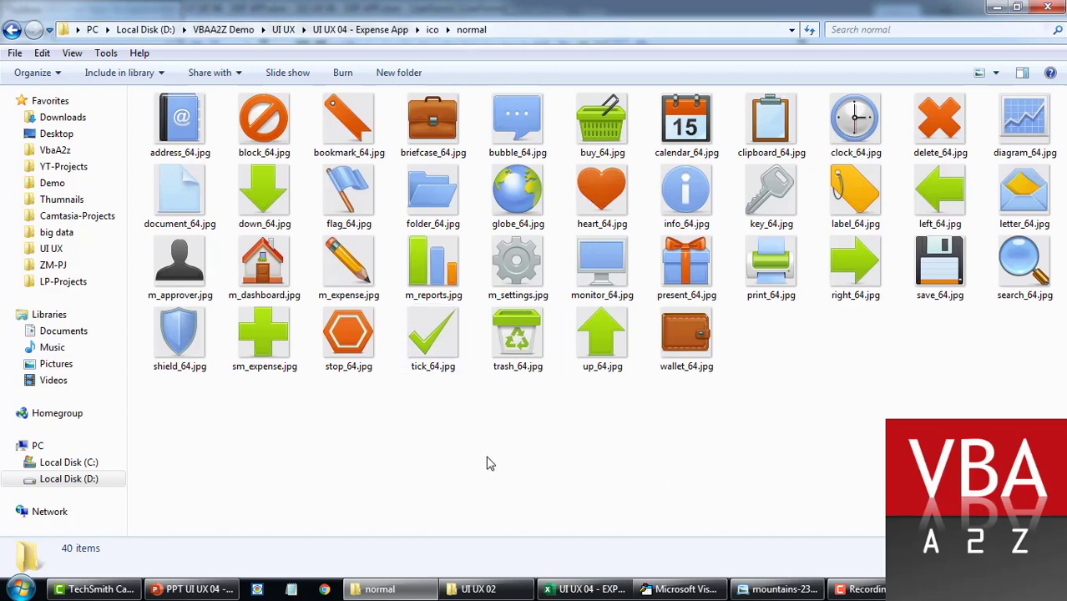
Step: Run the form and check Reports, Approver and Dashboard each turn purple when clicked
key(alt+Tab)
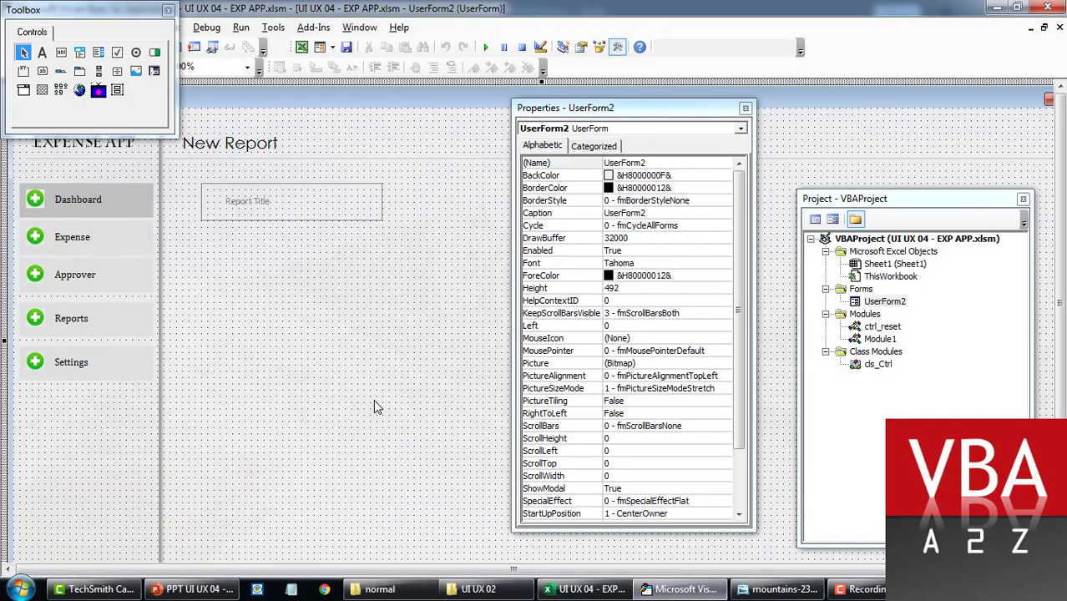
key(F5)
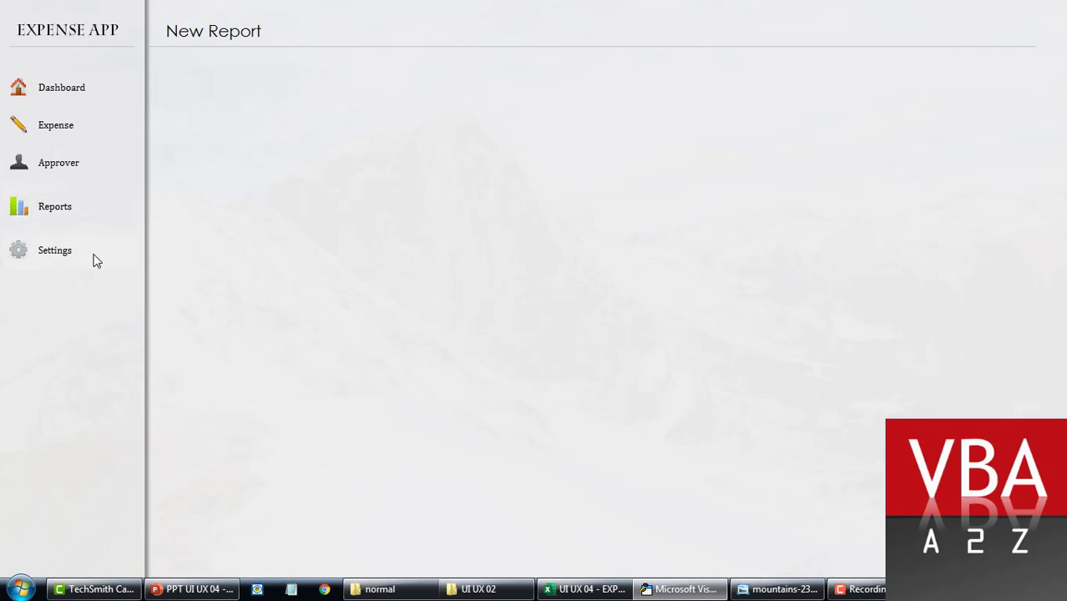
click(98, 209)
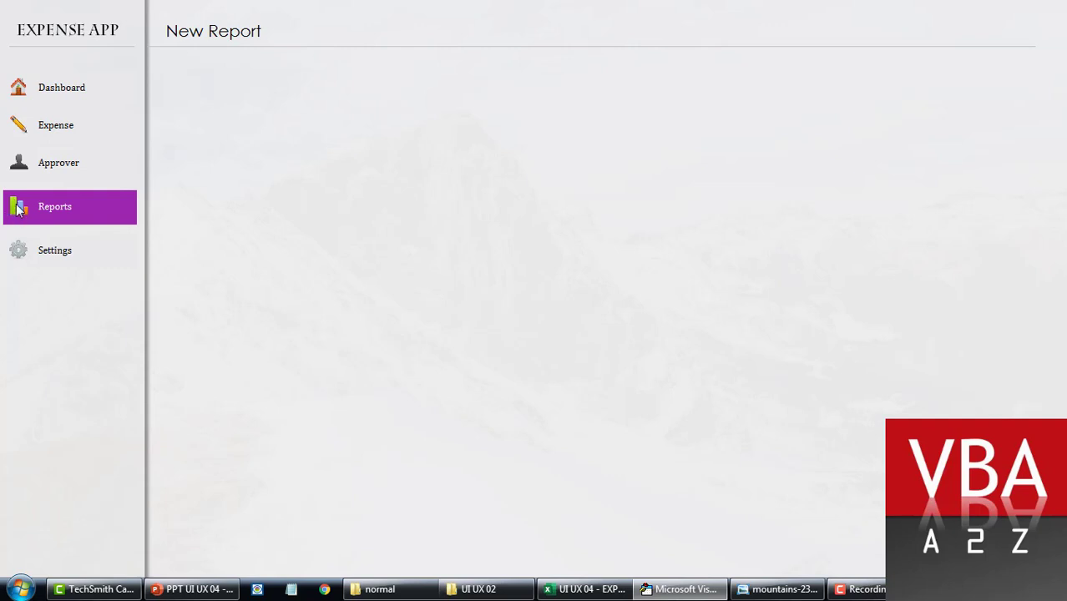
click(99, 169)
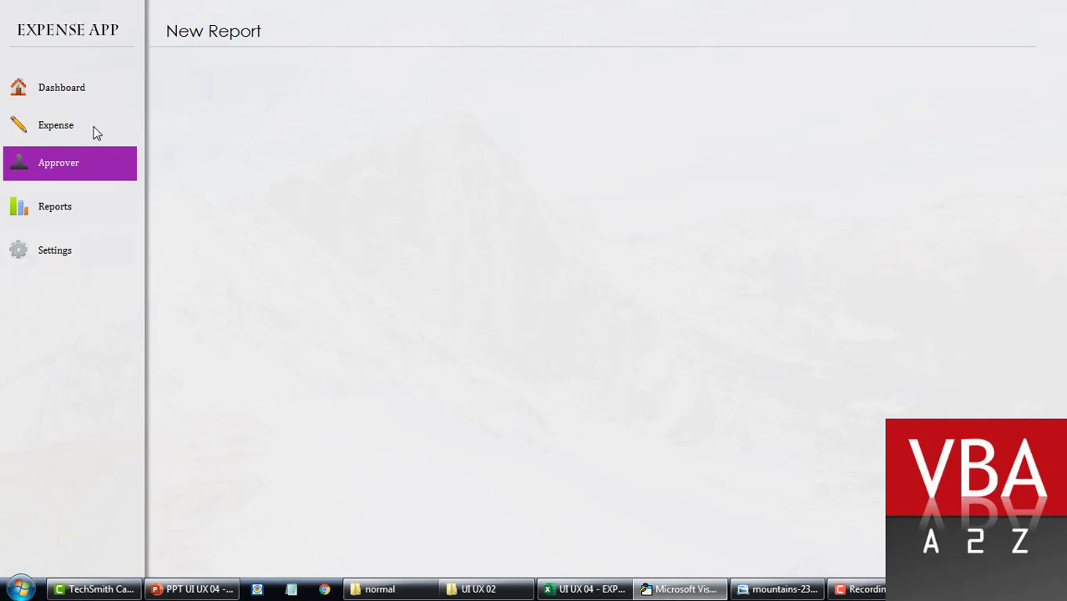
click(103, 89)
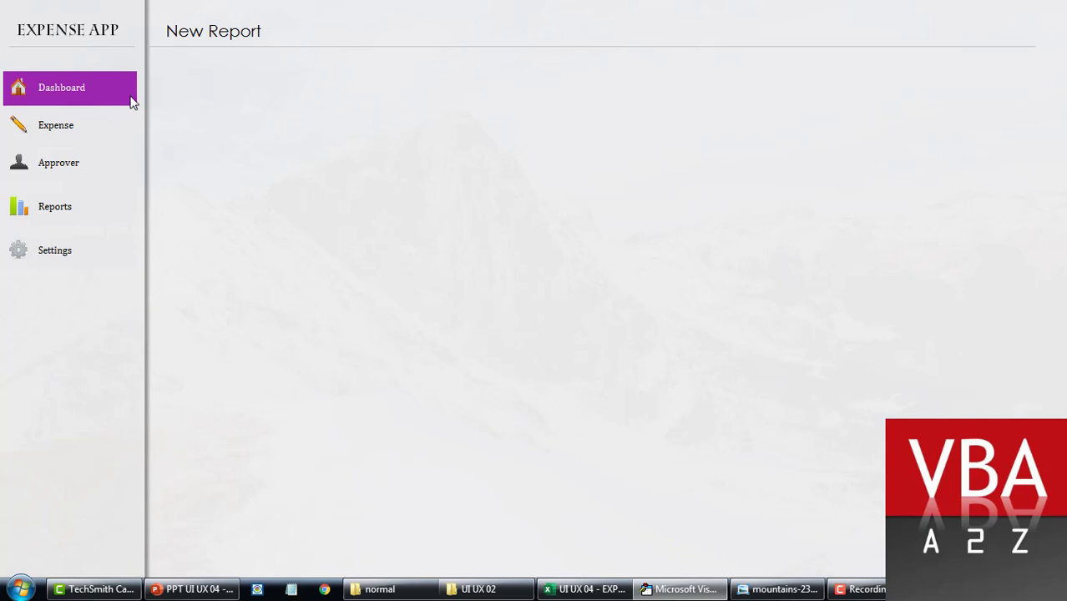
Step: Open the ctrl_reset module and point out the menuUpdate function
key(alt+F4)
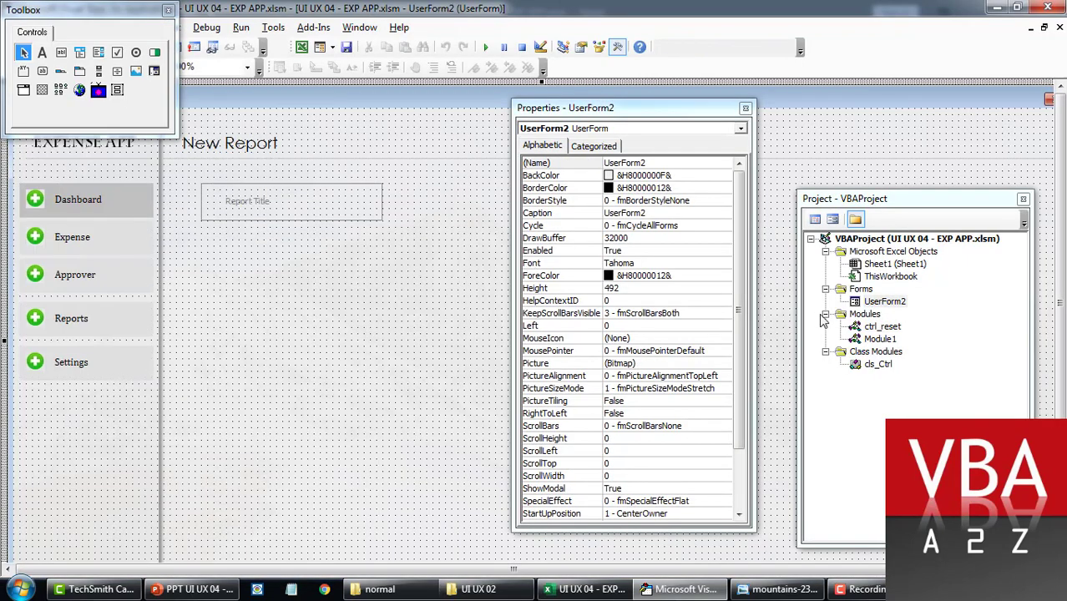
double_click(882, 329)
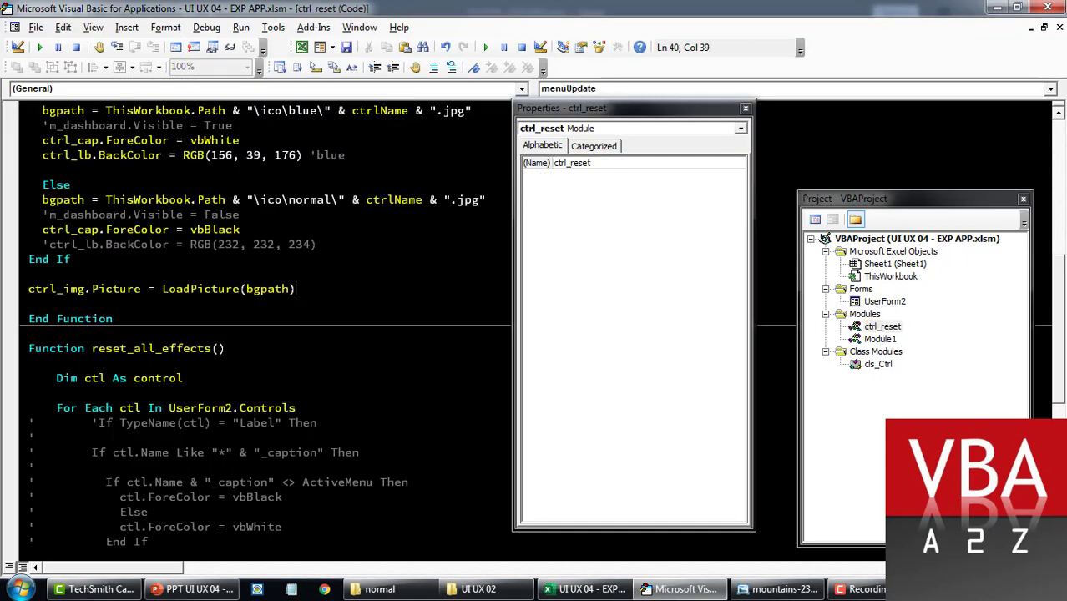
scroll(250, 334, down, 6)
scroll(250, 334, up, 13)
scroll(251, 334, down, 5)
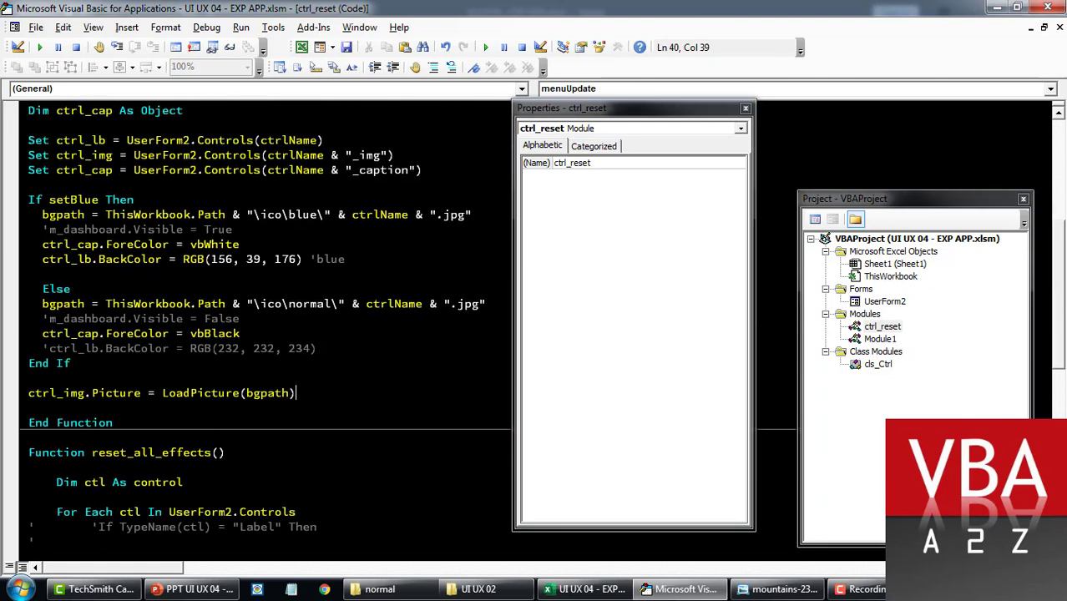
scroll(251, 334, up, 4)
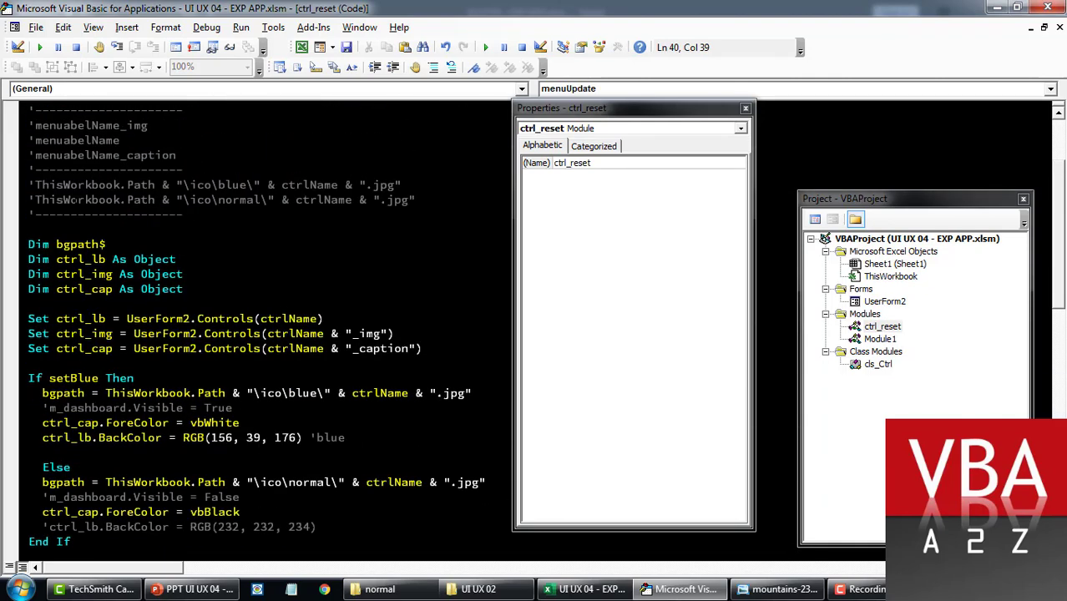
scroll(251, 334, up, 3)
double_click(94, 169)
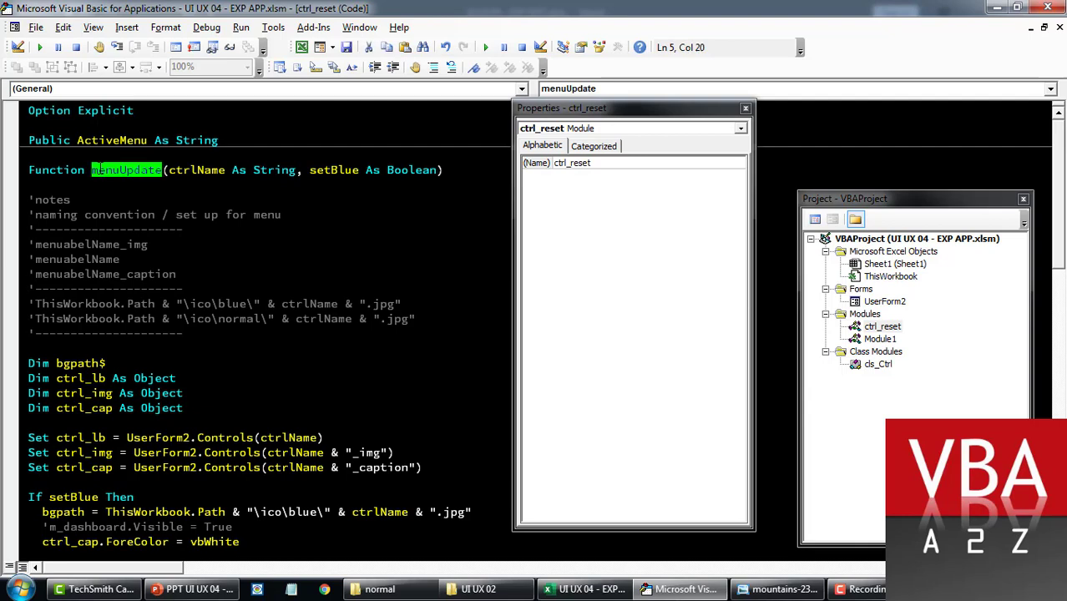
scroll(251, 334, down, 3)
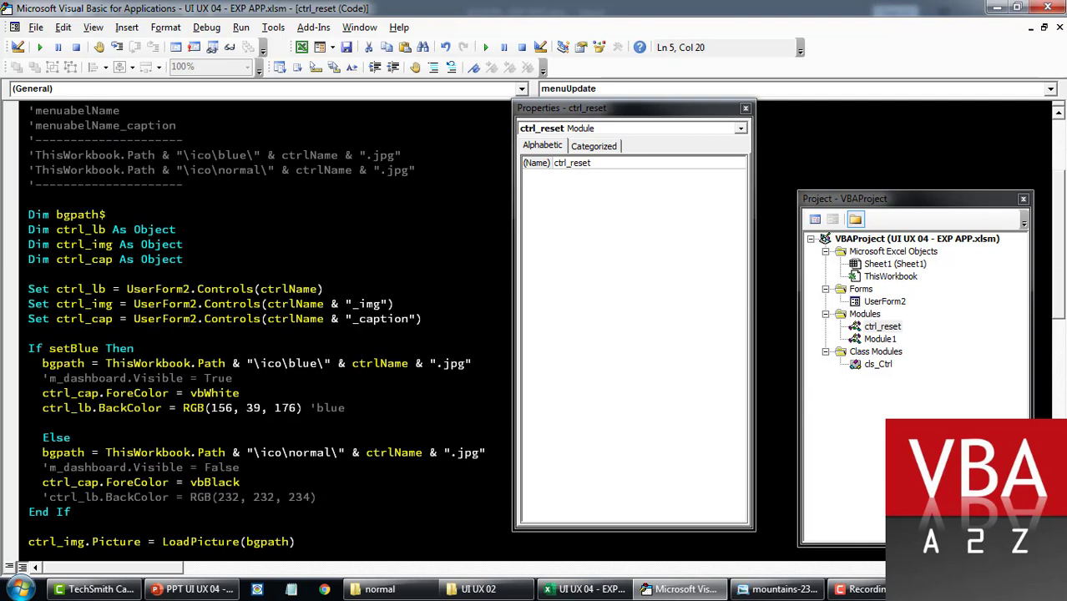
Step: Highlight the _img and _caption suffixes and the vbWhite and vbBlack caption colours
double_click(366, 304)
click(30, 333)
double_click(384, 319)
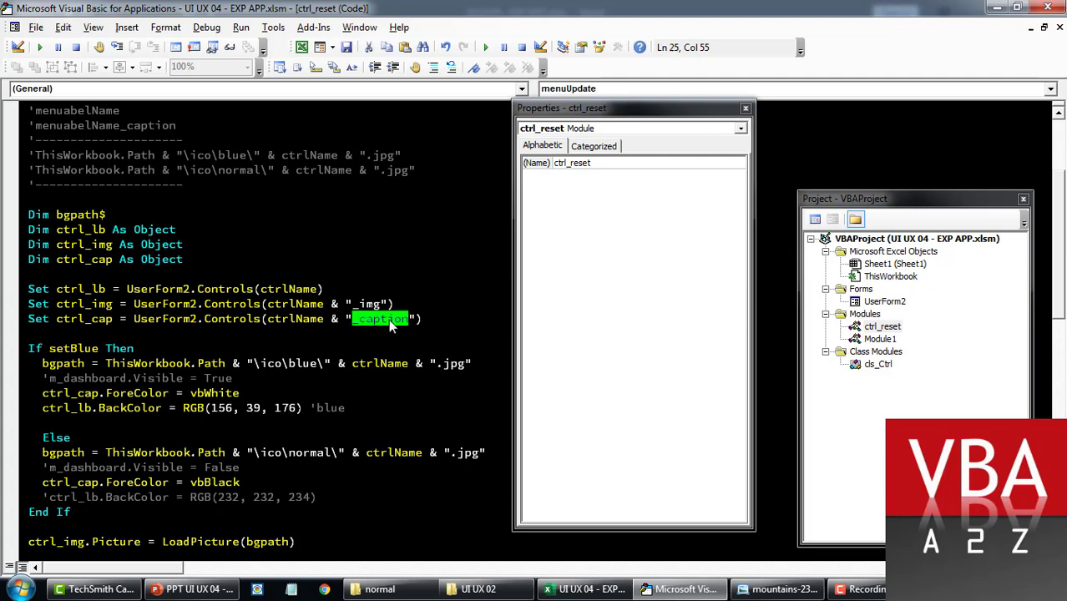
scroll(384, 319, down, 6)
scroll(251, 334, up, 3)
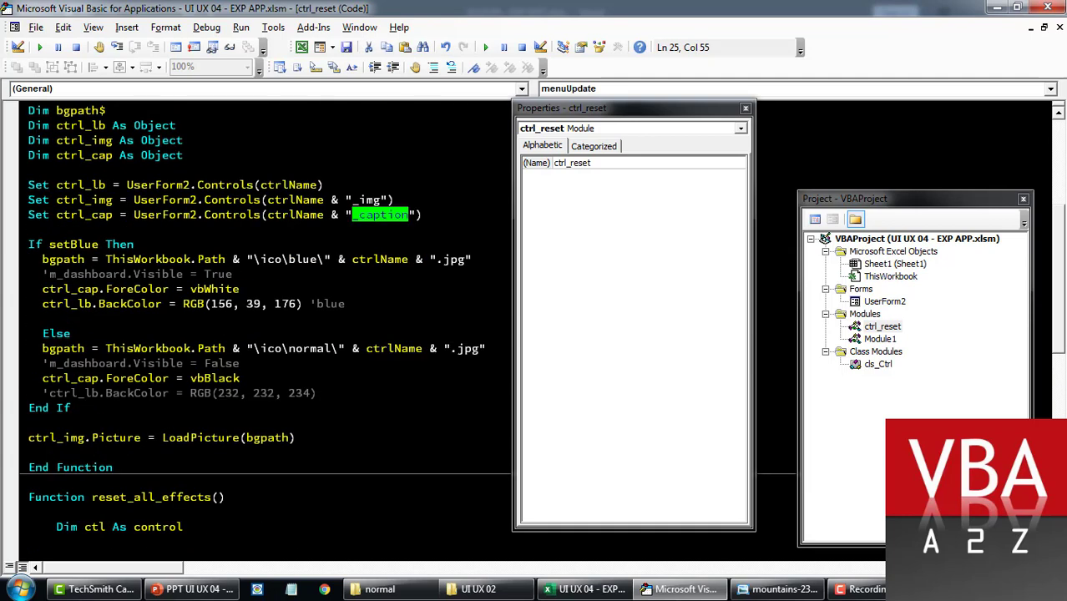
double_click(215, 289)
click(241, 289)
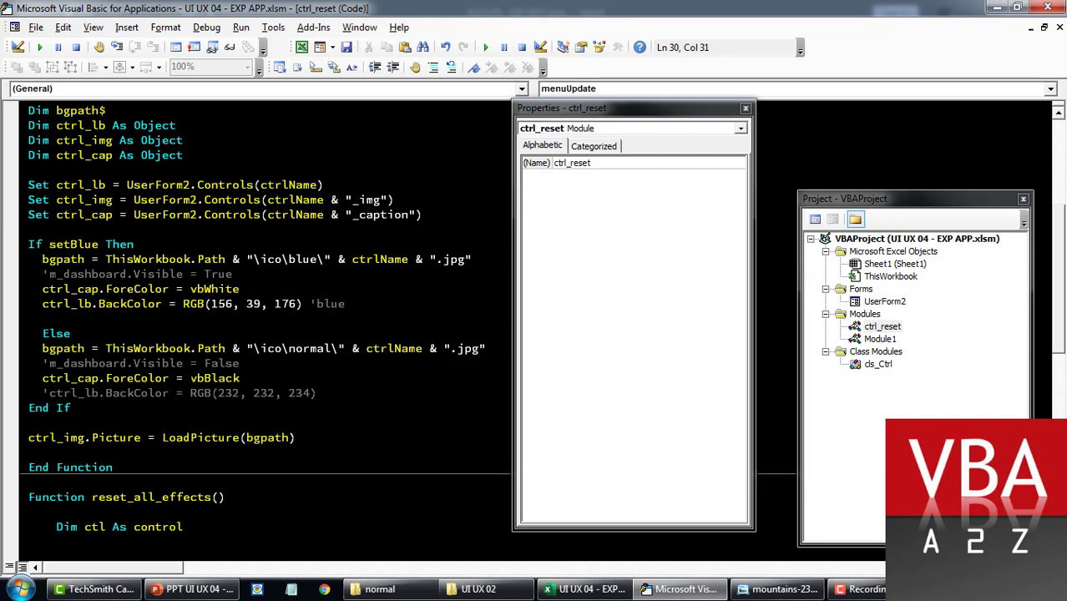
double_click(214, 379)
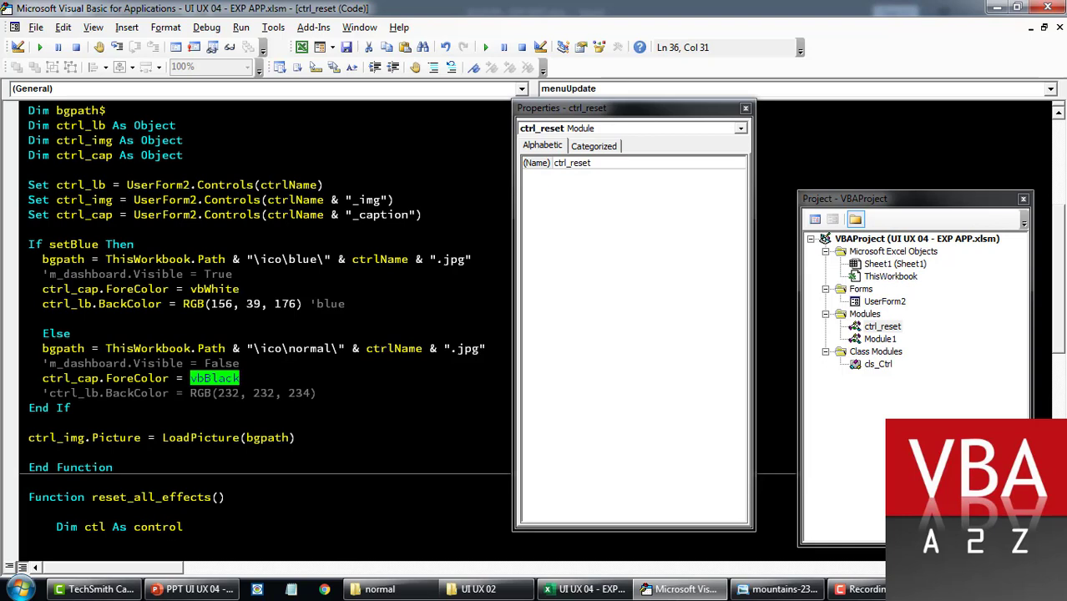
Step: Highlight the blue and normal icon folder paths in the code
scroll(263, 325, up, 2)
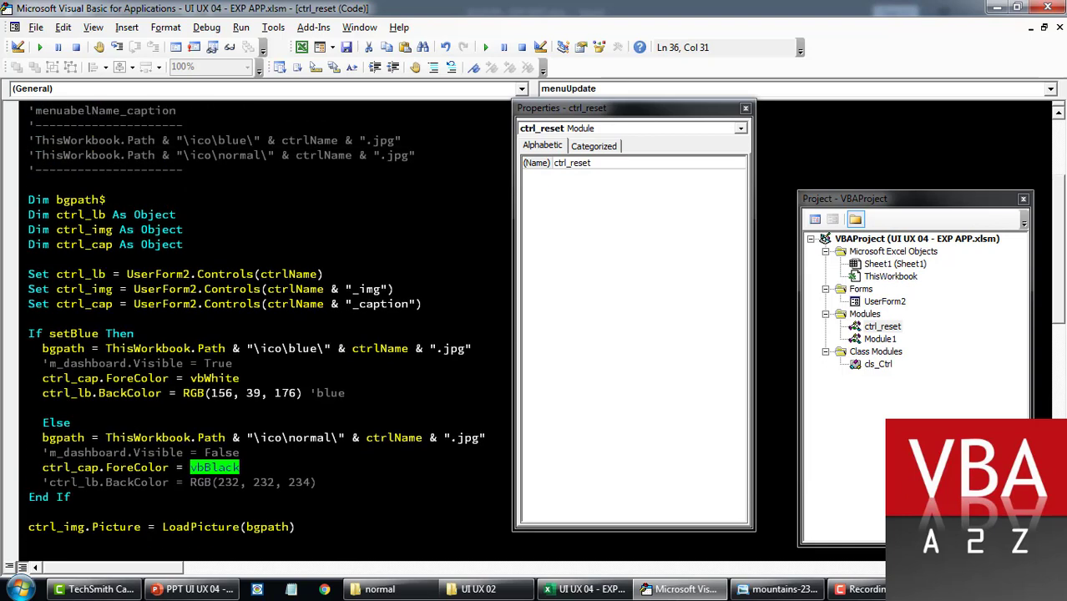
drag(186, 348, 442, 349)
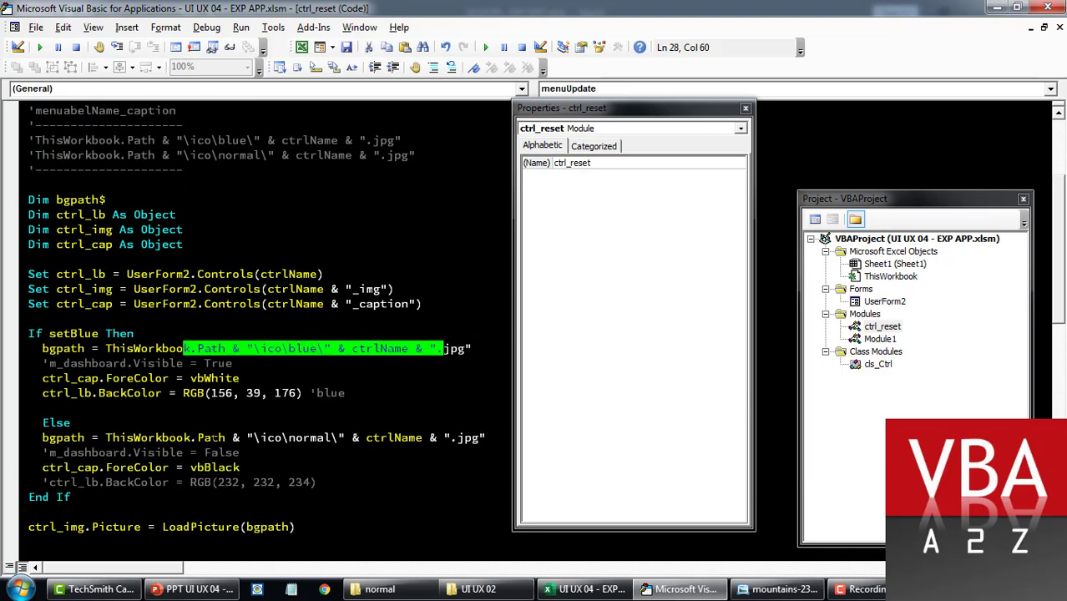
drag(211, 438, 394, 437)
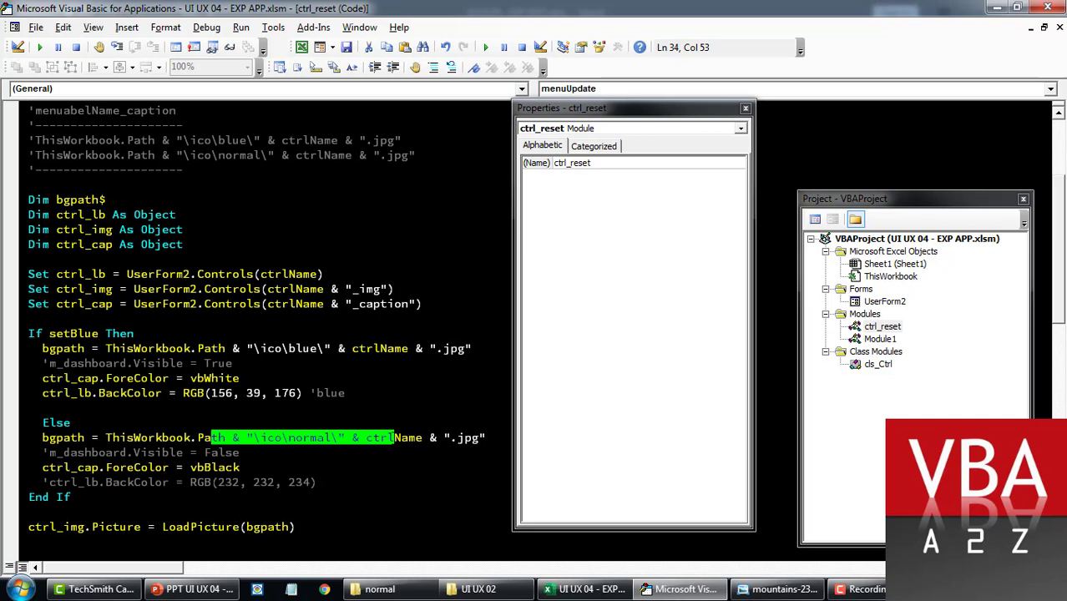
click(394, 438)
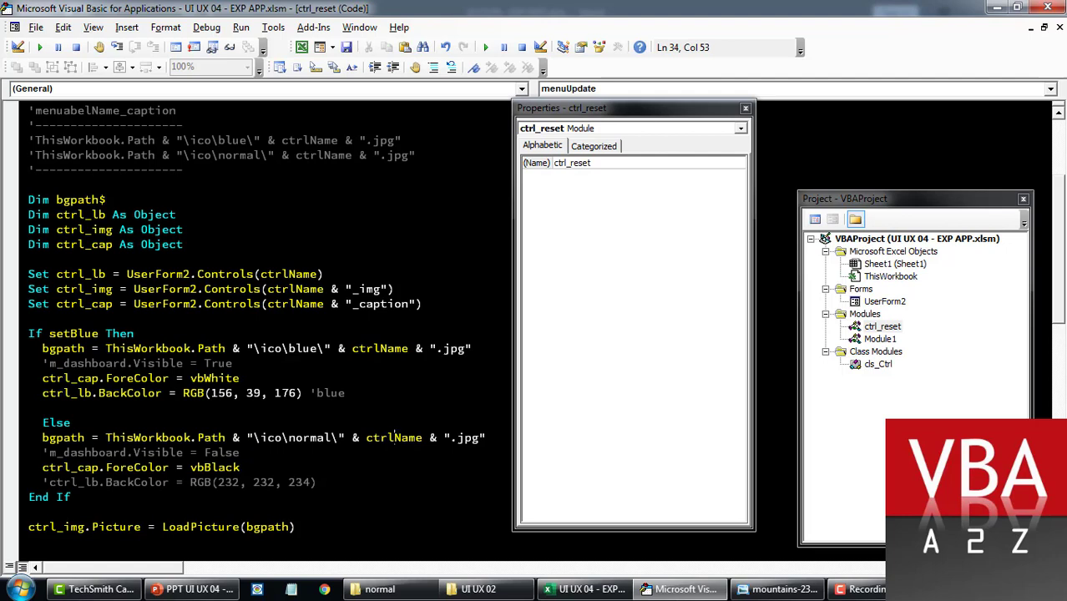
Step: Highlight the RGB(156, 39, 176) active background colour, then scroll through reset_all_effects
scroll(394, 437, down, 2)
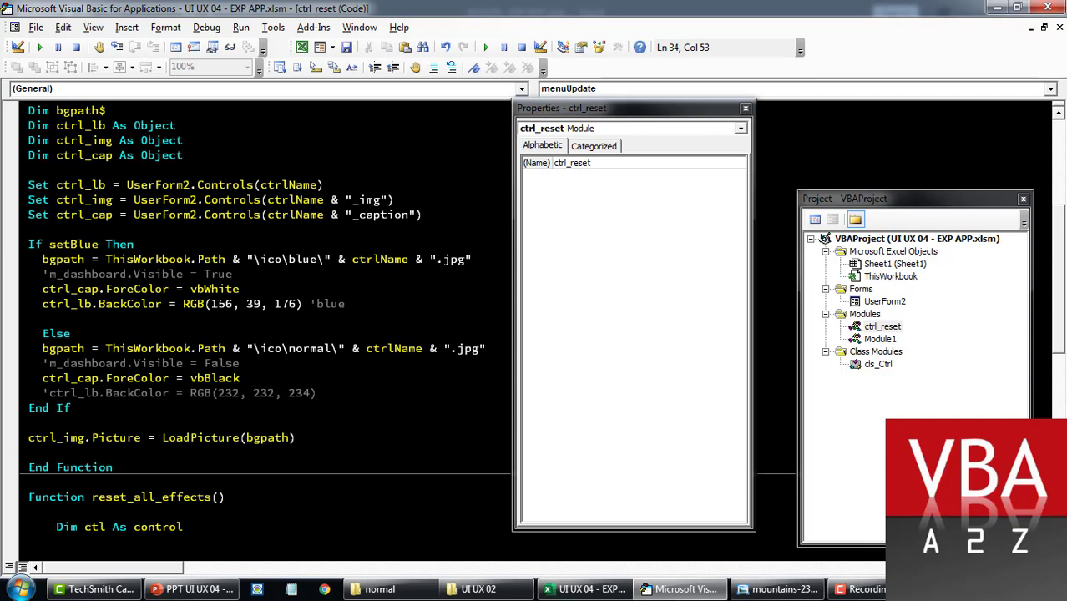
drag(176, 304, 345, 304)
click(346, 304)
drag(183, 304, 346, 304)
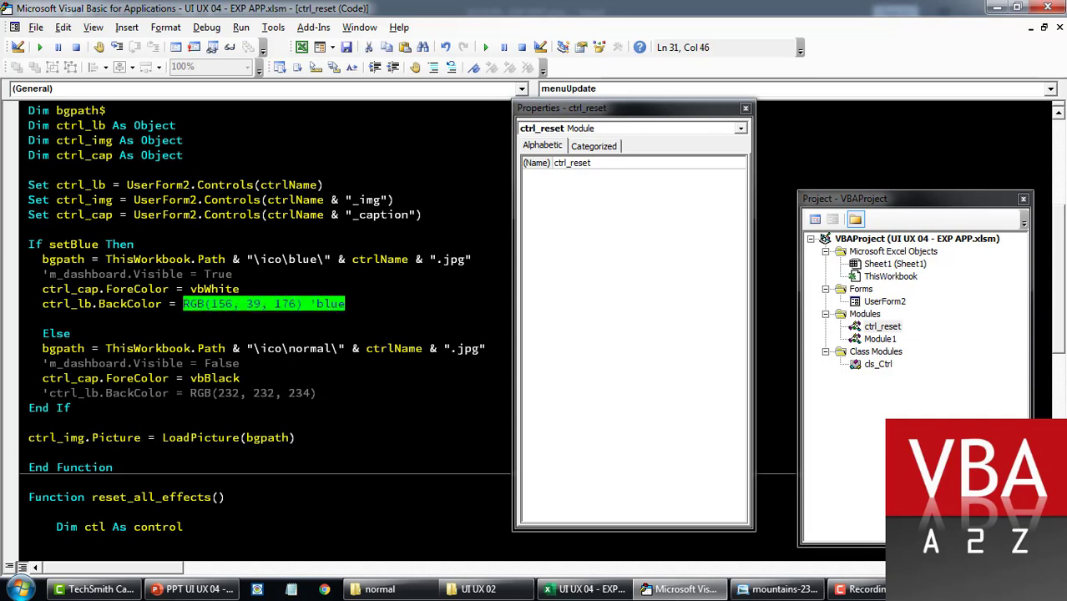
click(345, 304)
drag(183, 304, 345, 304)
click(317, 393)
scroll(267, 326, down, 5)
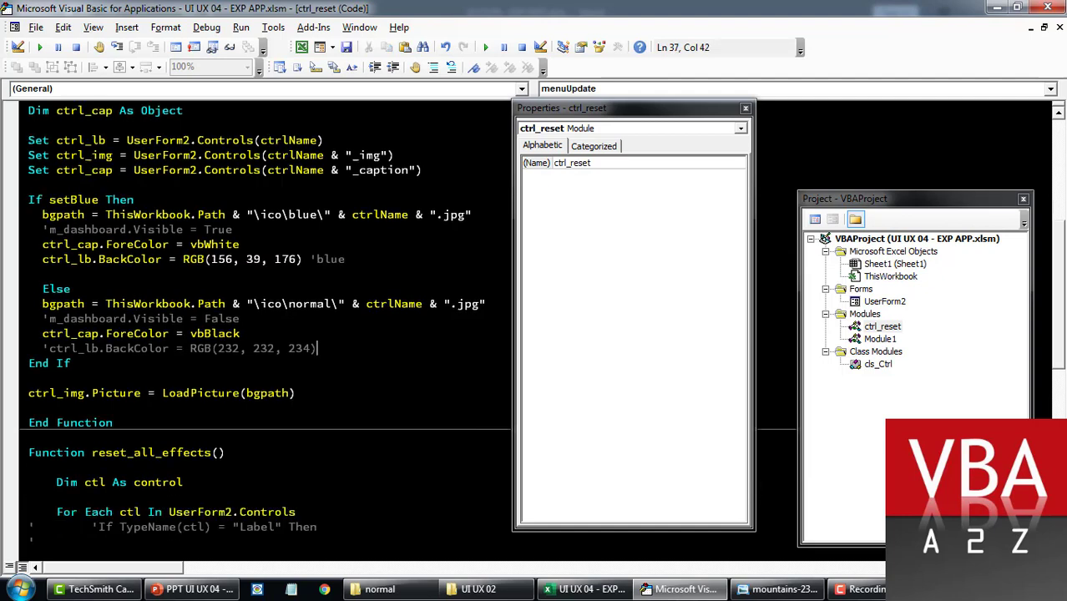
scroll(267, 326, down, 8)
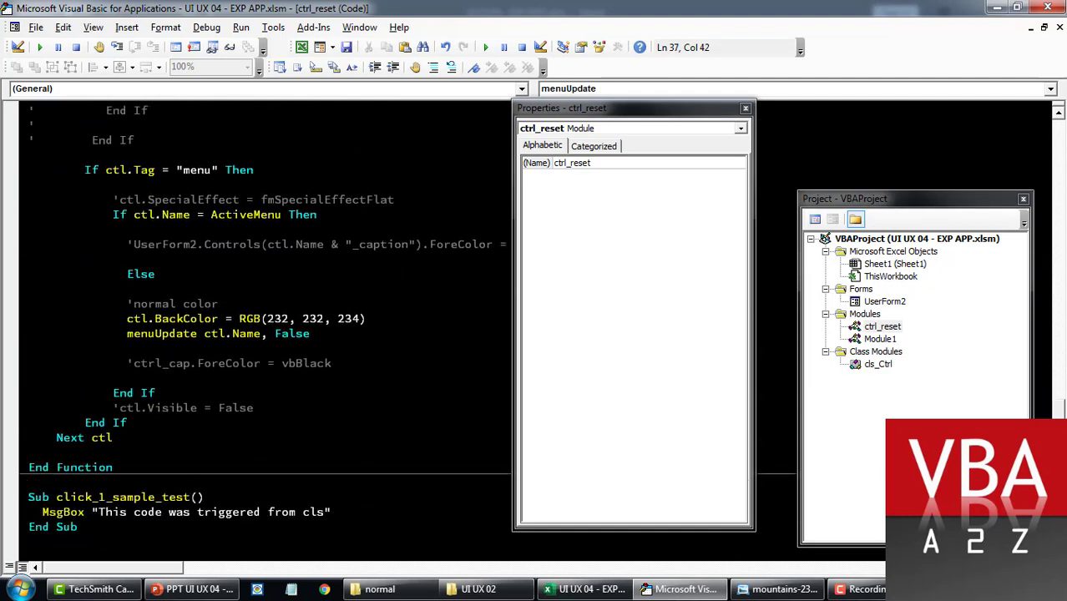
scroll(268, 325, up, 6)
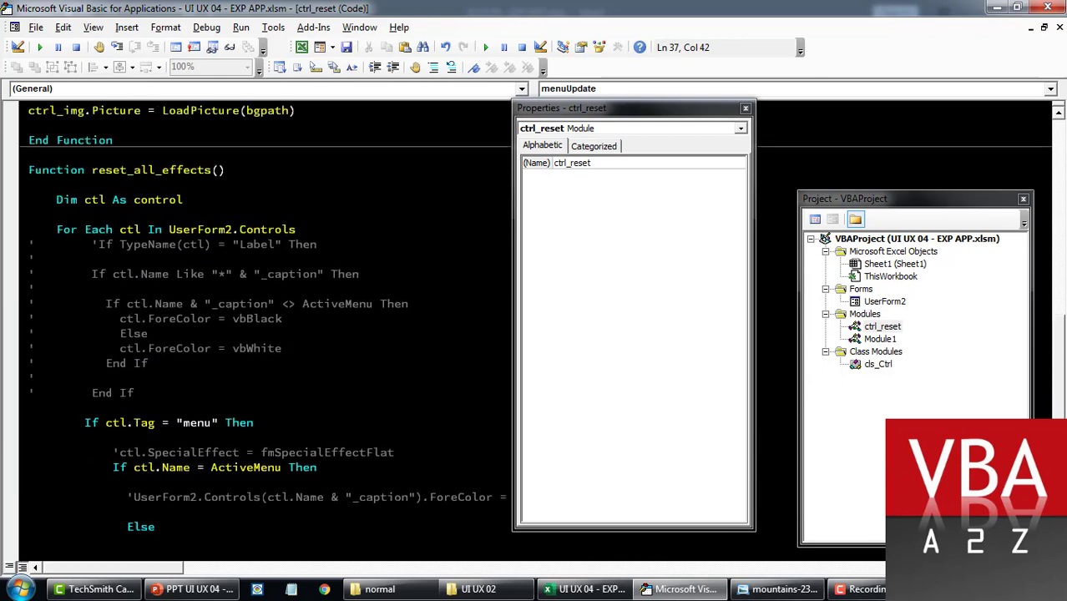
scroll(267, 326, down, 7)
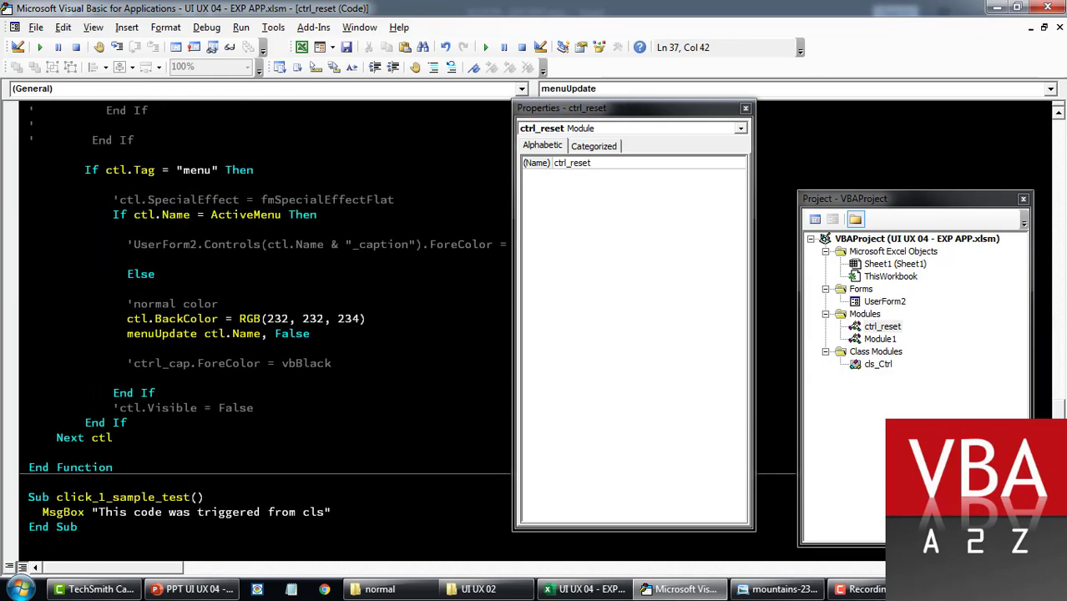
Step: Open the cls_Ctrl class code and find the RGB(239, 239, 239) hover colour line in aMenu_MouseMove
double_click(877, 364)
click(475, 372)
scroll(475, 373, down, 7)
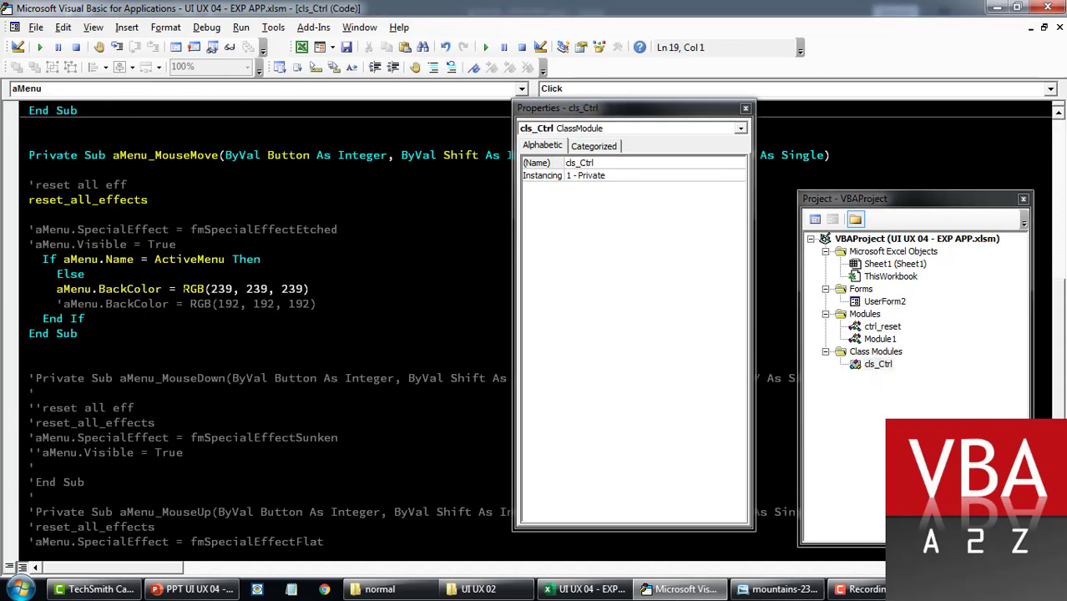
drag(183, 289, 310, 289)
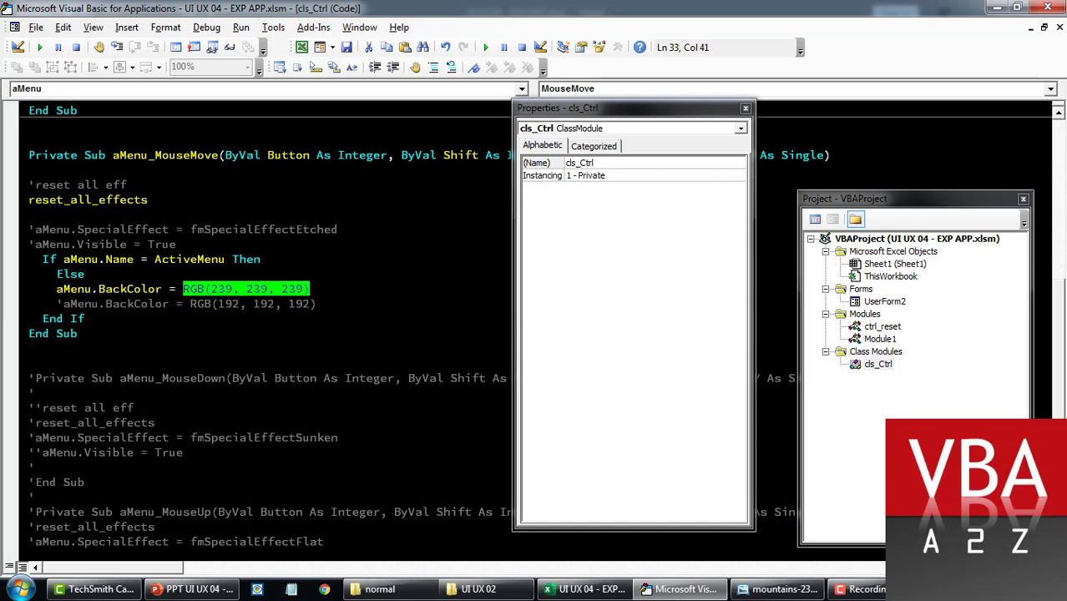
click(310, 289)
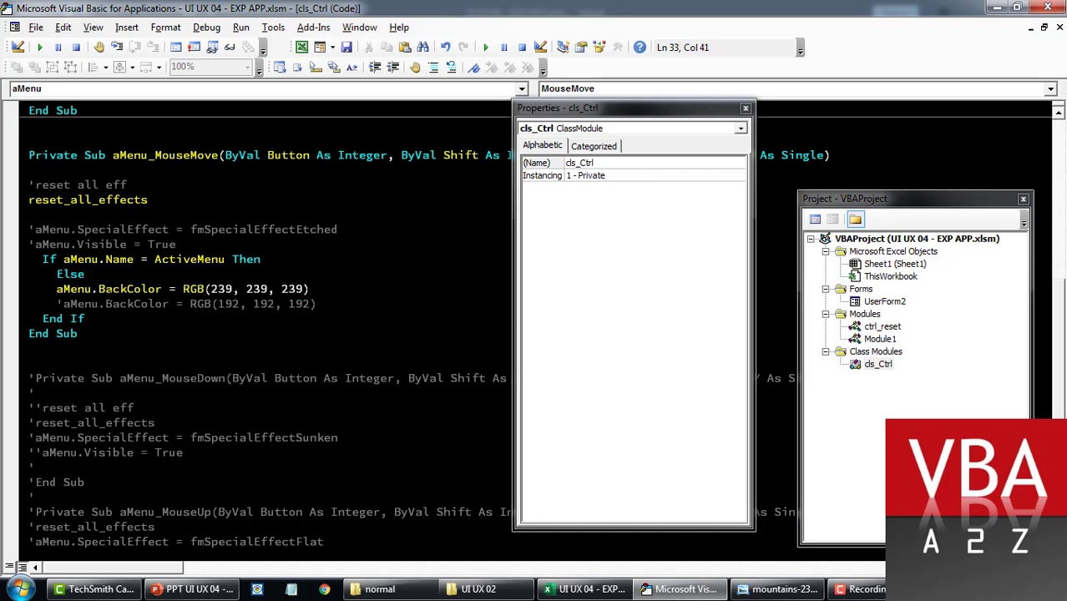
Step: Uncomment the RGB(192, 192, 192) BackColor line, comment out RGB(239, 239, 239), and add blank lines around it
click(56, 304)
key(Delete)
click(56, 289)
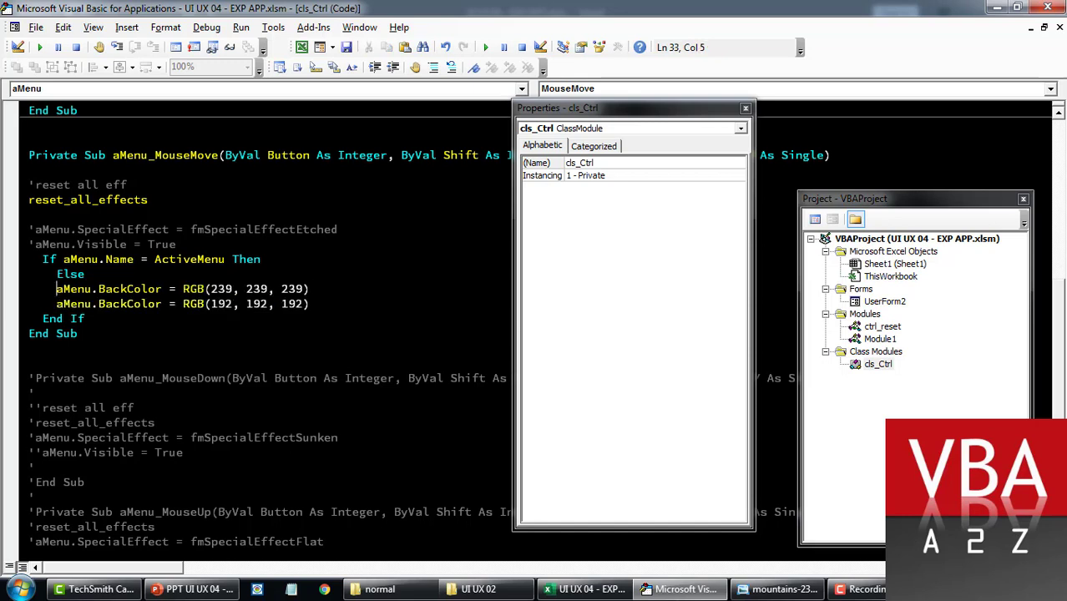
text(')
drag(56, 304, 310, 304)
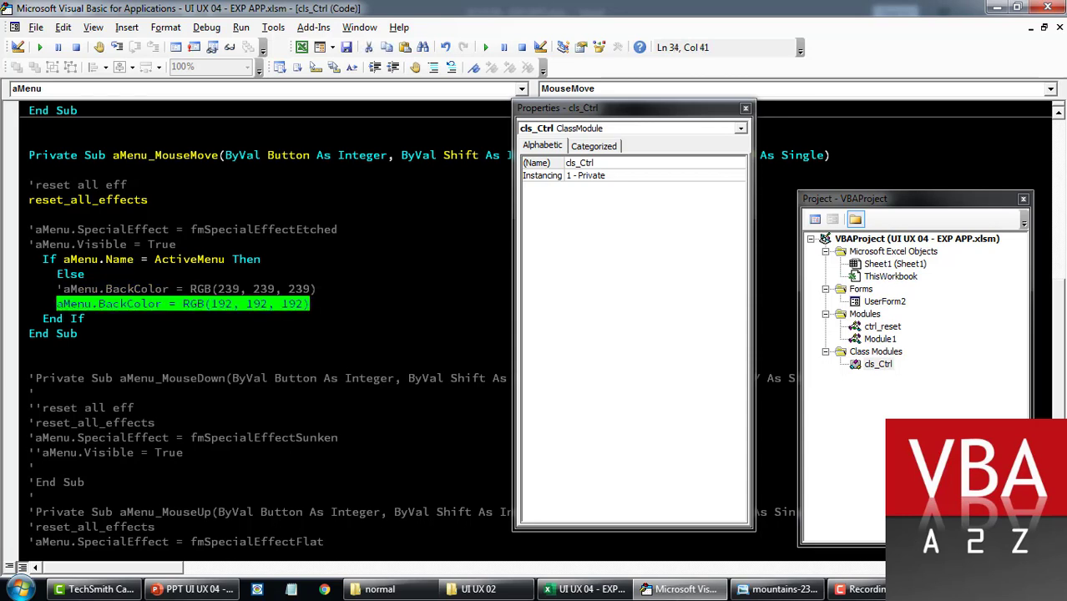
key(Return)
key(Up)
key(Return)
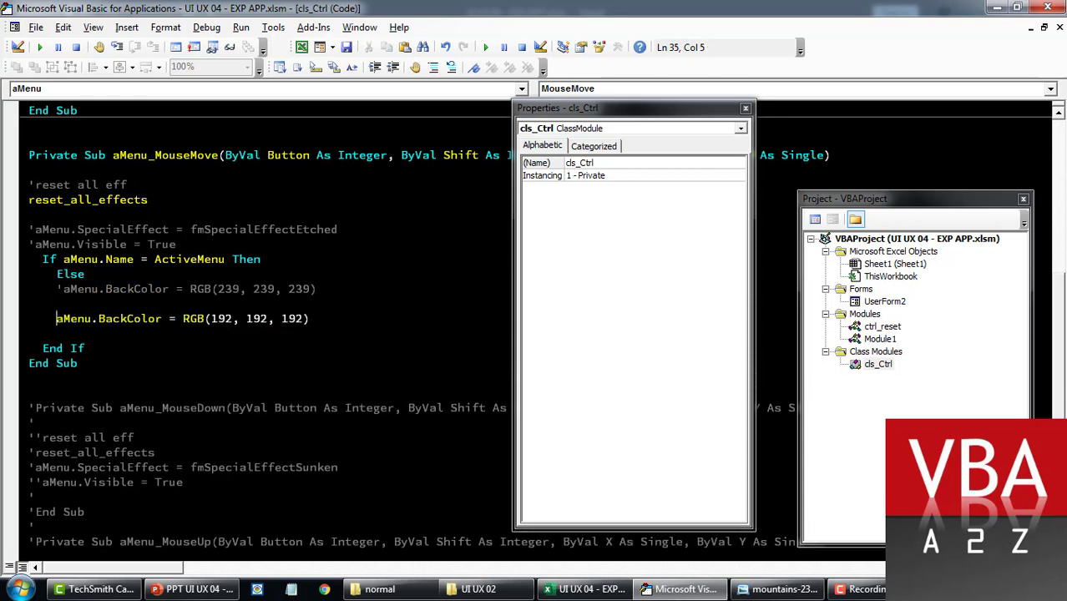
double_click(870, 302)
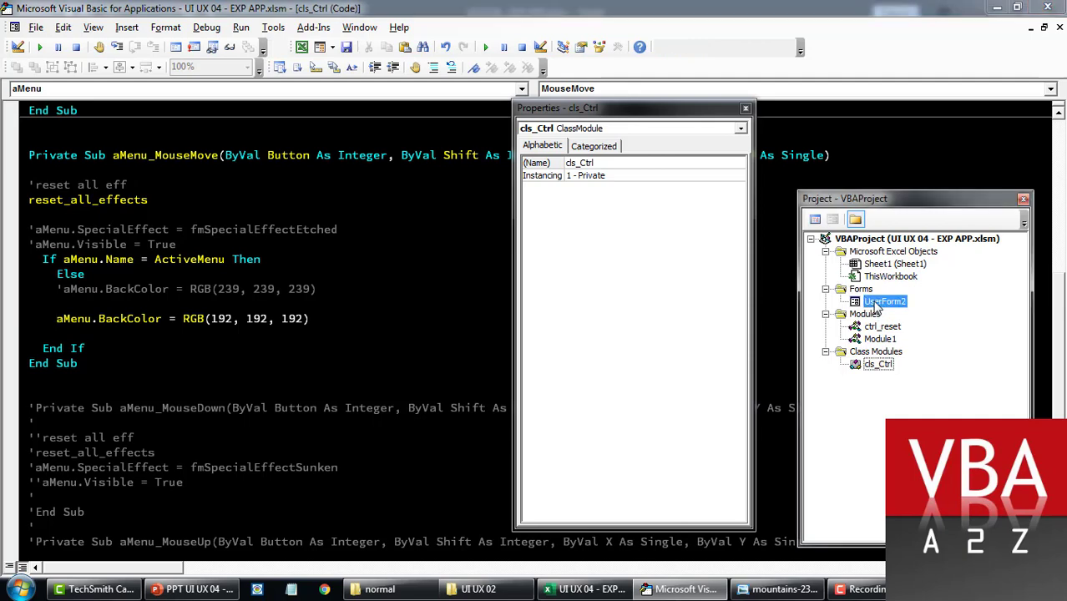
Step: Run the UserForm2 Expense App form with F5 to test the grey sidebar hover
key(F5)
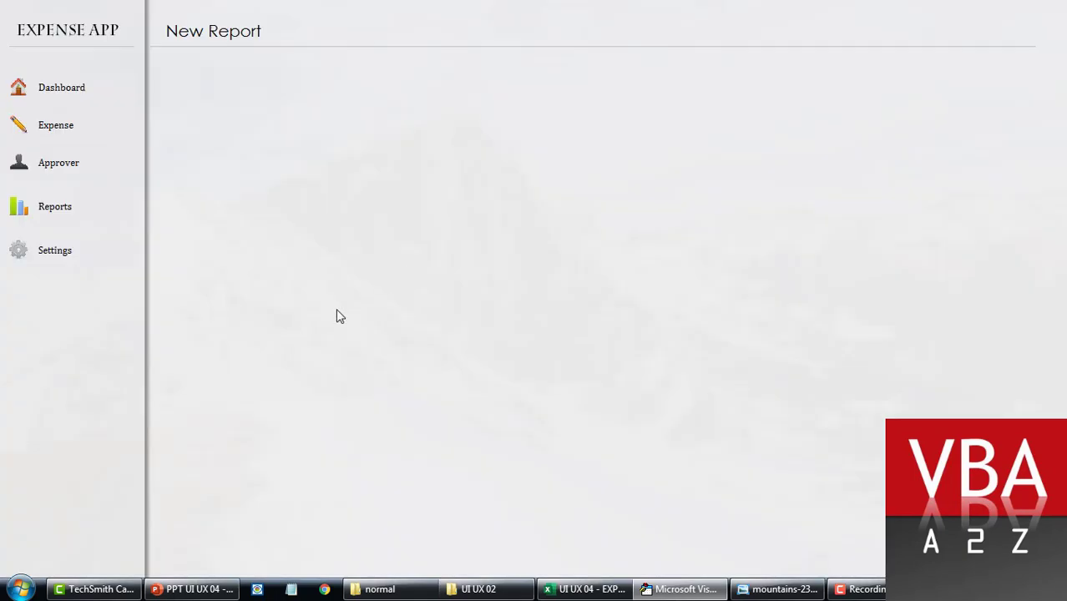